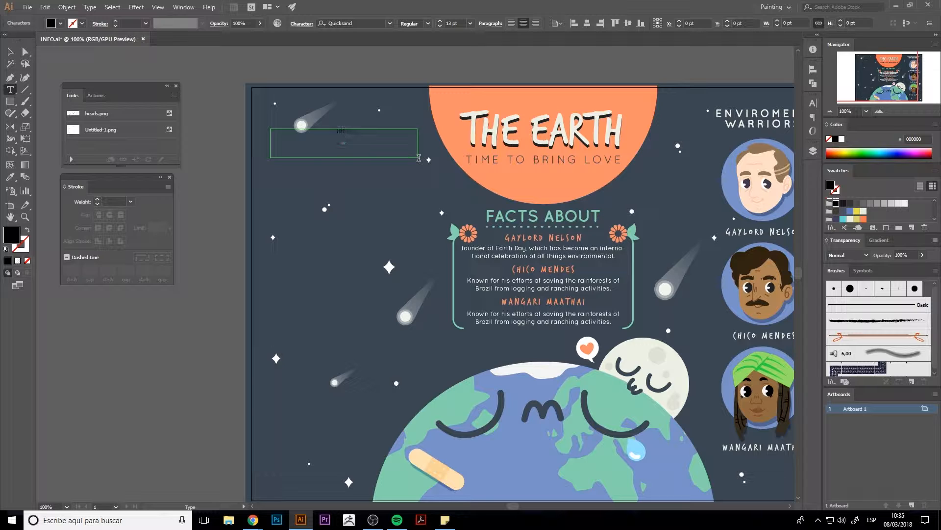
# Colour the "THIS IS THE CHANGE" text off-white and deselect it.
pyautogui.moveTo(418, 158); pyautogui.dragTo(263, 114)
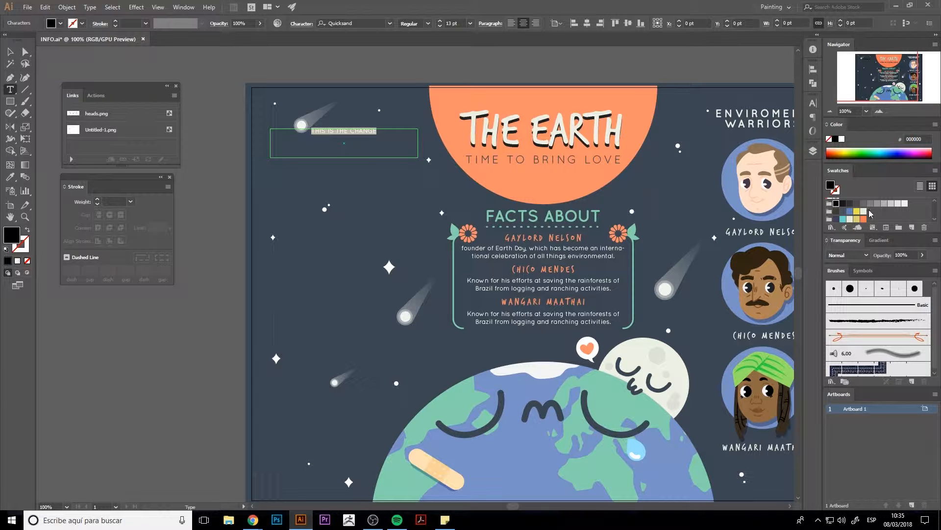
pyautogui.click(864, 211)
pyautogui.click(11, 52)
pyautogui.click(220, 176)
pyautogui.moveTo(212, 227); pyautogui.dragTo(244, 234)
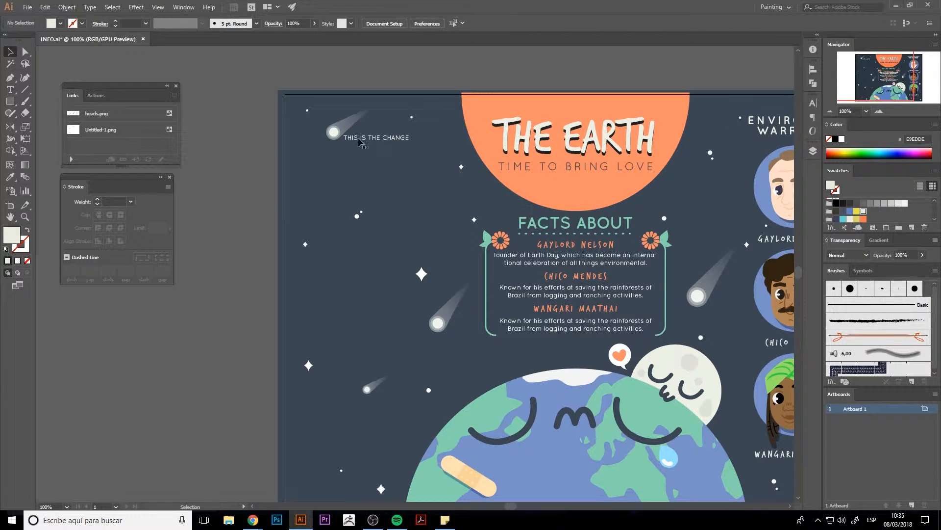
# Place the text just below the upper comet and reword it to "WE ARETHE CHANGE".
pyautogui.moveTo(358, 139); pyautogui.dragTo(306, 150)
pyautogui.press('t')
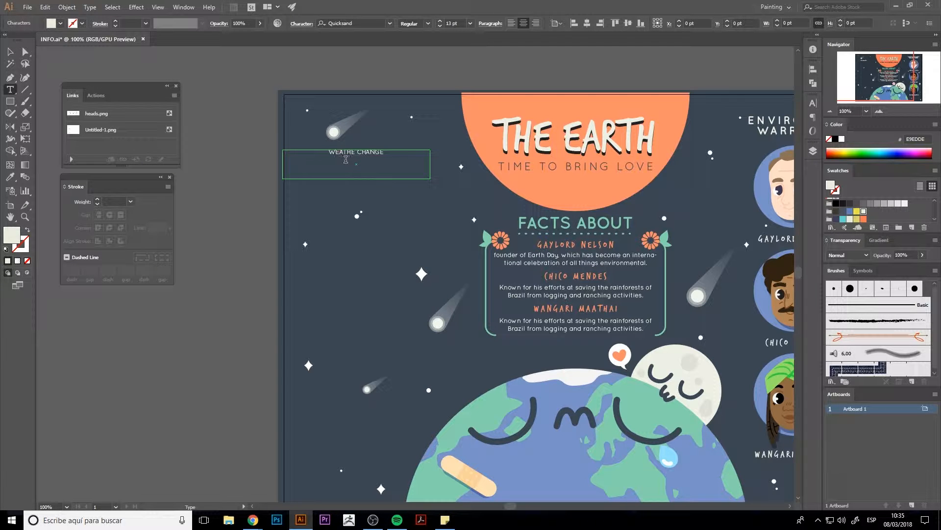
pyautogui.press('Escape')
pyautogui.click(254, 203)
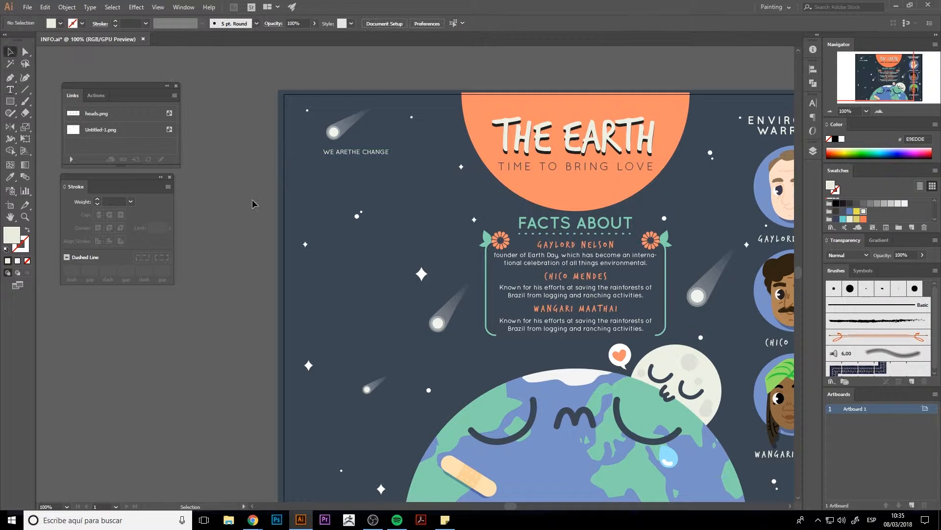
# Set the "WE ARETHE CHANGE" title's font size to 20 pt.
pyautogui.click(394, 171)
pyautogui.click(470, 23)
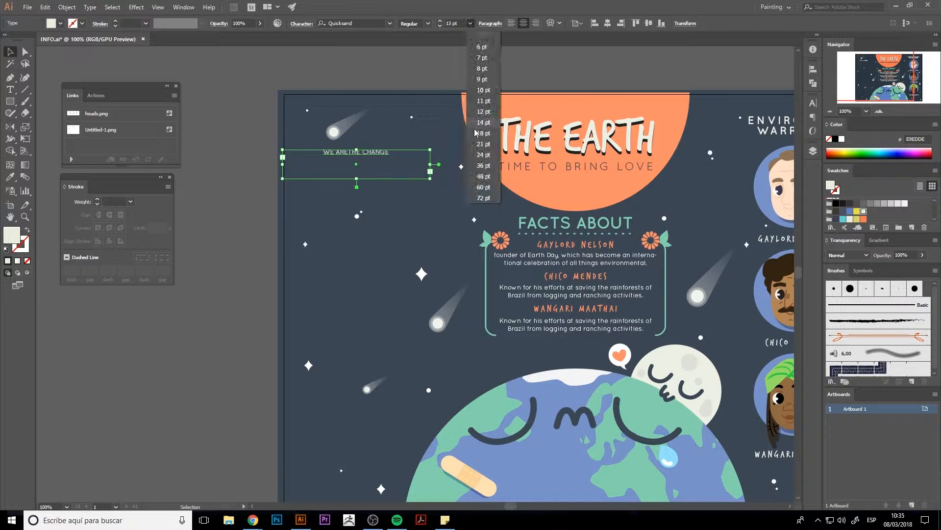
pyautogui.click(473, 145)
pyautogui.click(440, 26)
pyautogui.click(440, 26)
pyautogui.click(441, 26)
pyautogui.click(440, 26)
pyautogui.click(271, 259)
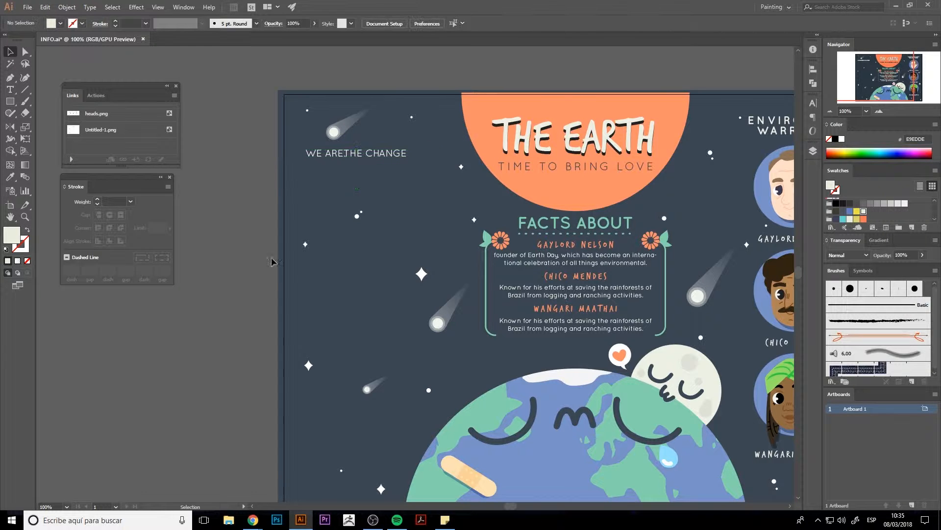
# Duplicate the title's text frame directly below it, clear the copy's contents, and switch to the browser for the body text.
pyautogui.moveTo(366, 154); pyautogui.dragTo(362, 162)
pyautogui.doubleClick(368, 151)
pyautogui.click(272, 208)
pyautogui.click(283, 194)
pyautogui.click(329, 198)
pyautogui.doubleClick(387, 161)
pyautogui.hotkey('ctrl', 'a')
pyautogui.press('BackSpace')
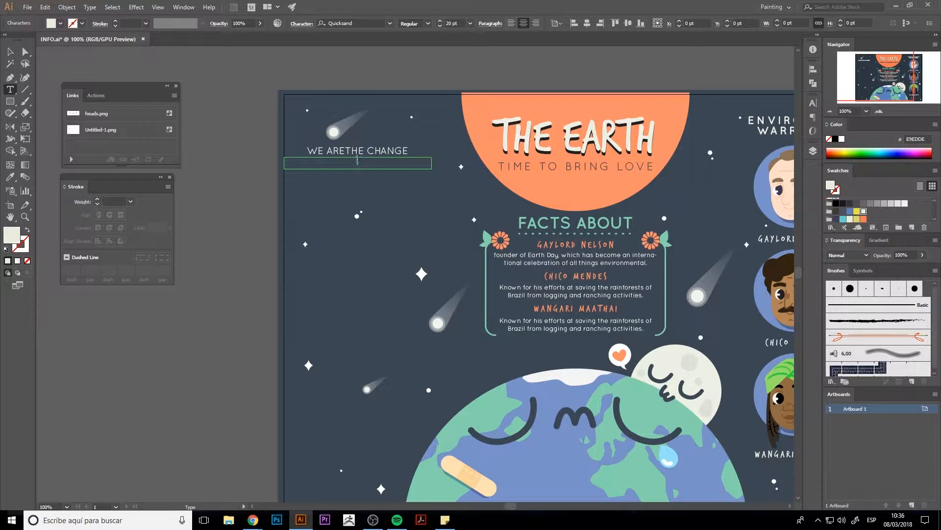
pyautogui.hotkey('alt', 'Tab')
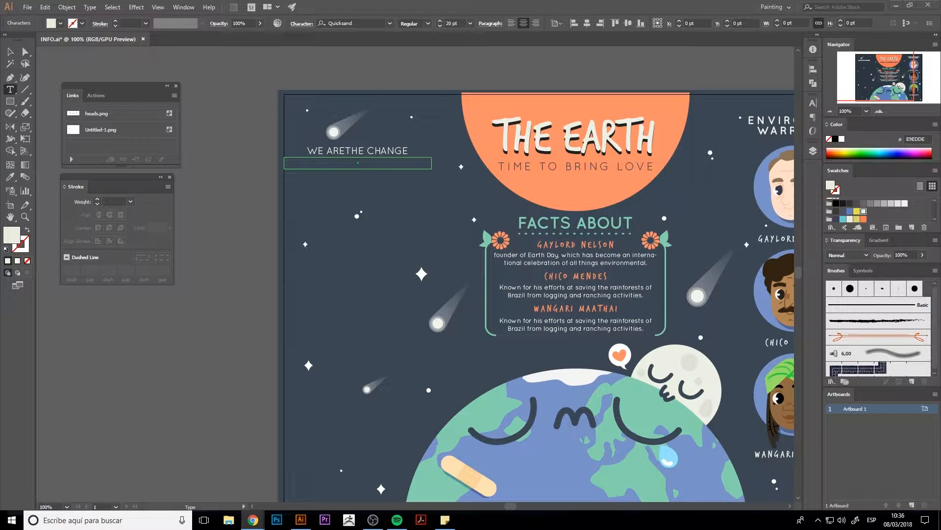
pyautogui.click(7, 93)
pyautogui.click(350, 163)
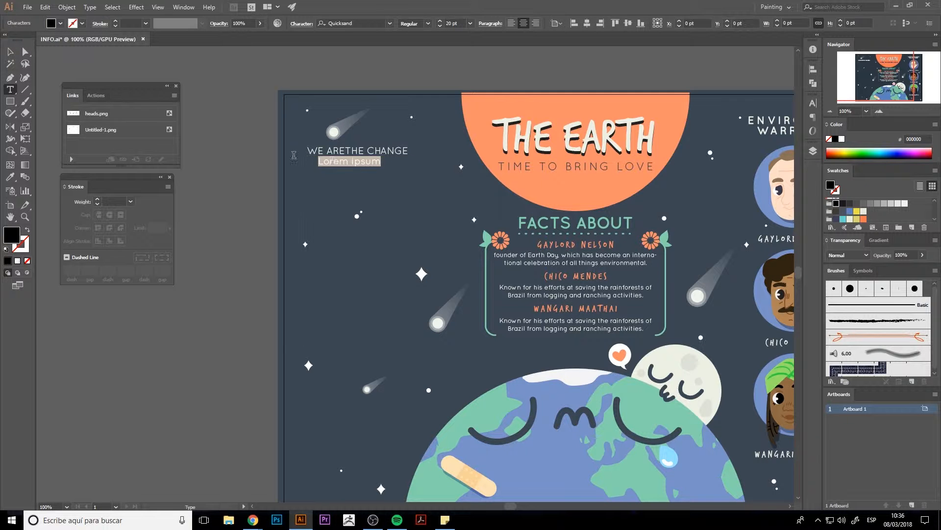
pyautogui.hotkey('ctrl', 'z')
# Make the empty frame below the title taller and paste the paragraph beginning "The wonderful thing that's happening today" into it.
pyautogui.click(10, 52)
pyautogui.click(10, 90)
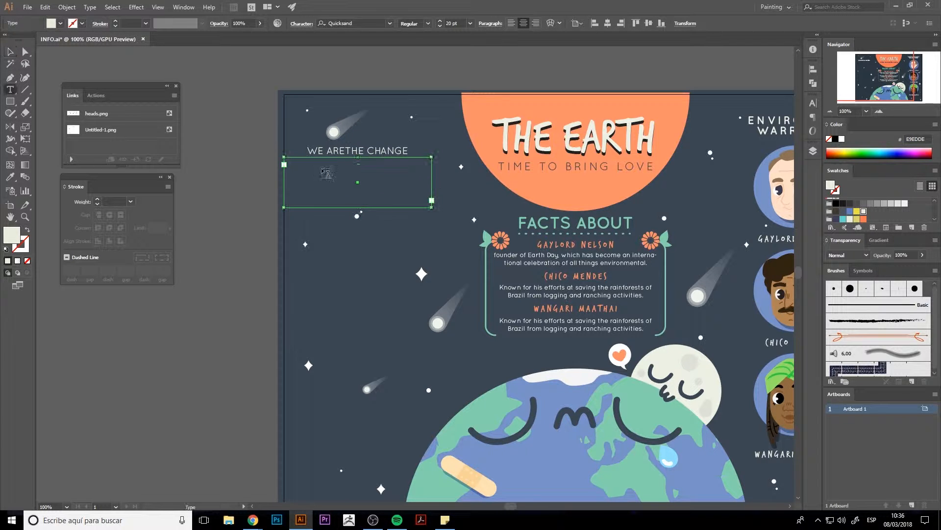
pyautogui.click(359, 163)
pyautogui.hotkey('ctrl', 'z')
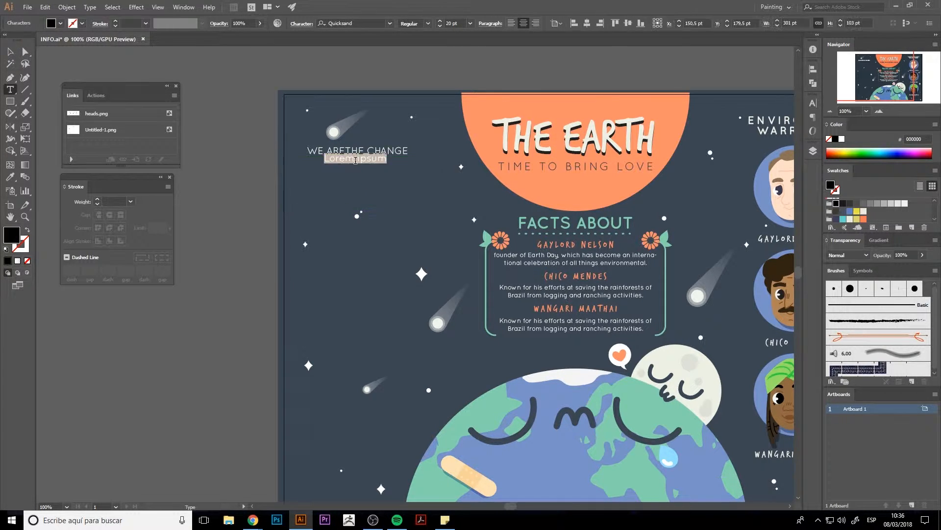
pyautogui.click(359, 164)
pyautogui.hotkey('ctrl', 'v')
# Set the whole pasted paragraph's font size to 12 pt.
pyautogui.hotkey('ctrl', 'a')
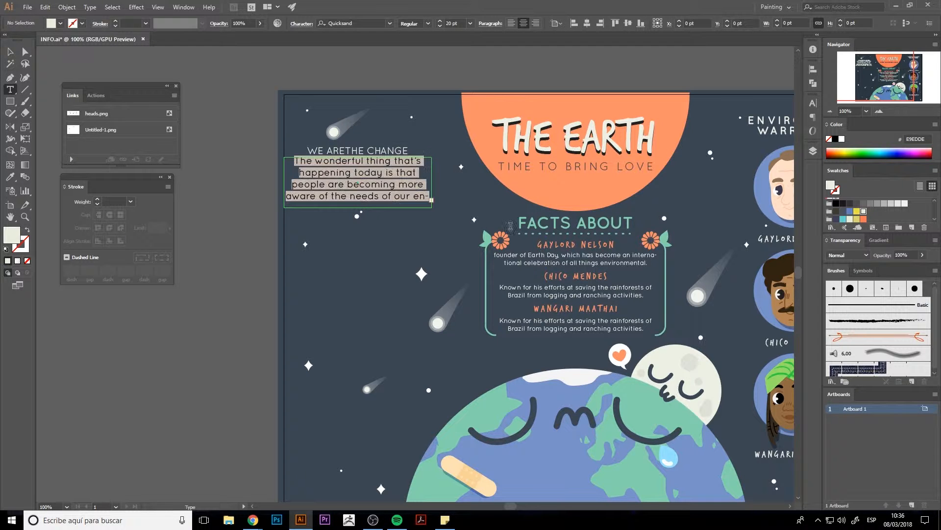
pyautogui.click(440, 26)
pyautogui.doubleClick(459, 23)
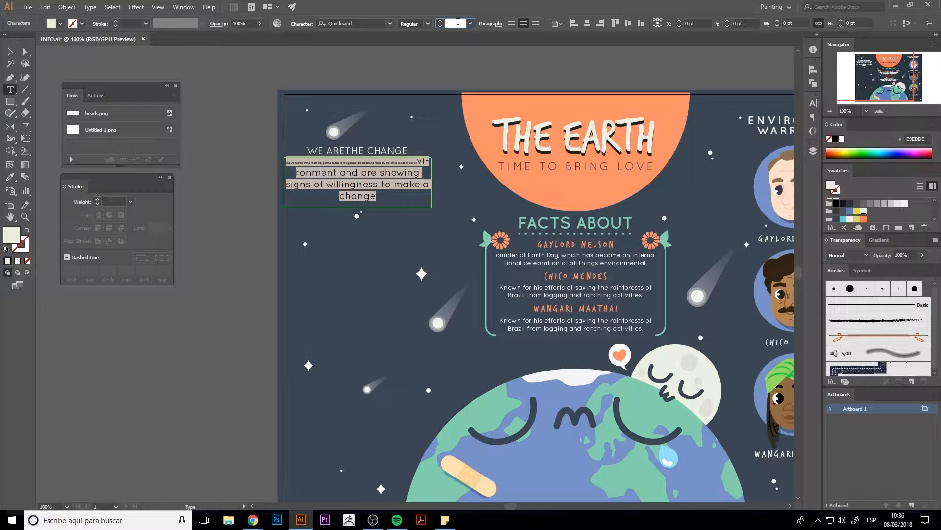
pyautogui.write('10')
pyautogui.press('Return')
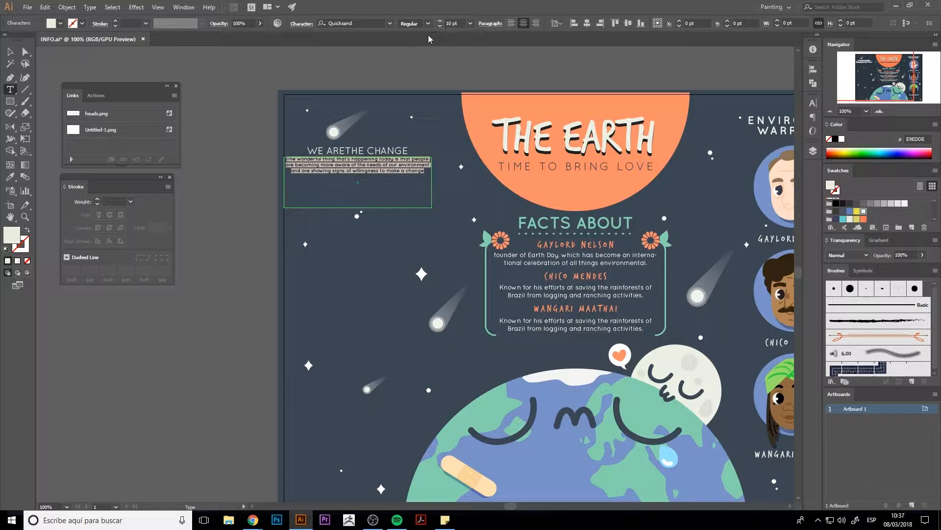
pyautogui.click(441, 21)
pyautogui.click(440, 22)
pyautogui.click(10, 52)
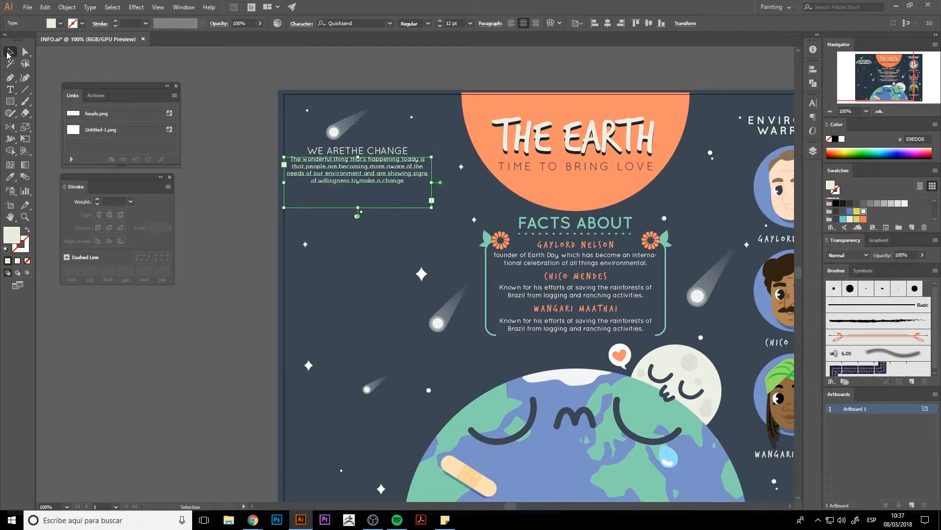
# Narrow the paragraph frame so the text wraps more tightly, and centre it horizontally with the title.
pyautogui.moveTo(285, 182); pyautogui.dragTo(323, 186)
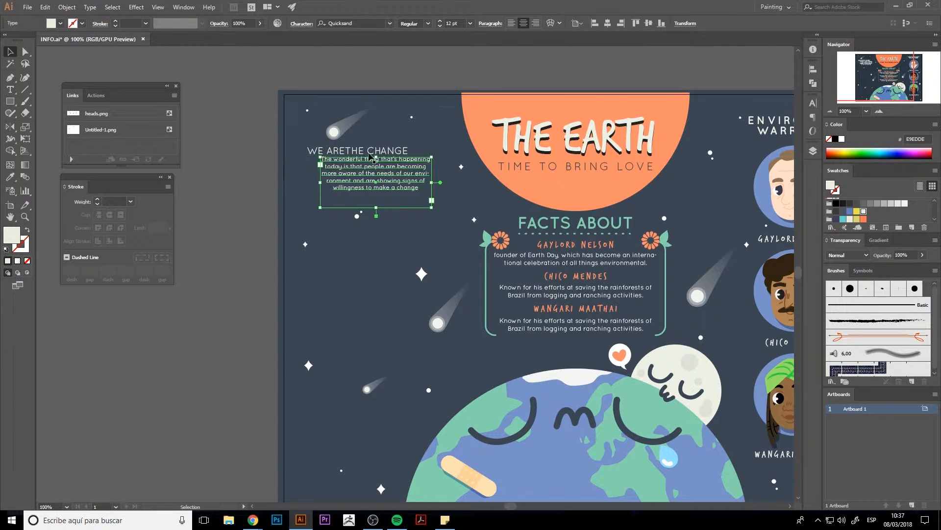
pyautogui.keyDown('shift'); pyautogui.click(372, 152); pyautogui.keyUp('shift')
pyautogui.click(587, 24)
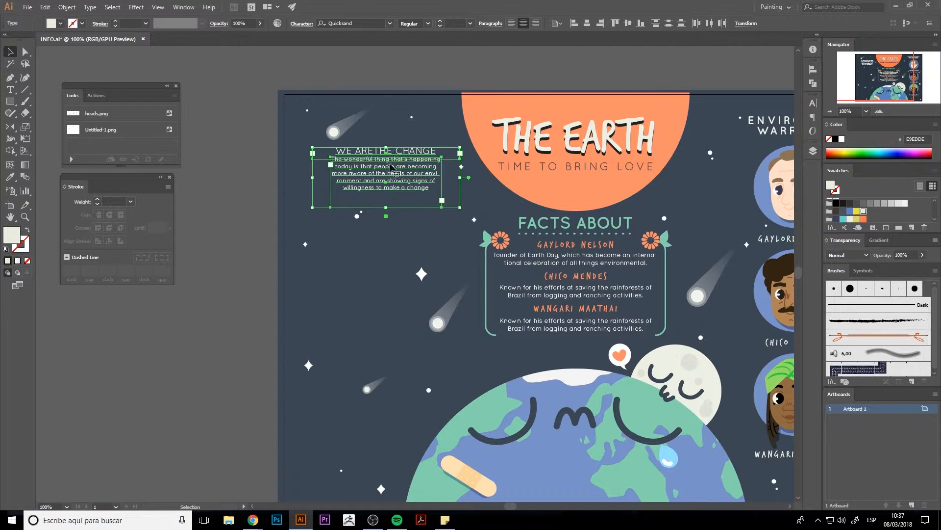
pyautogui.click(387, 133)
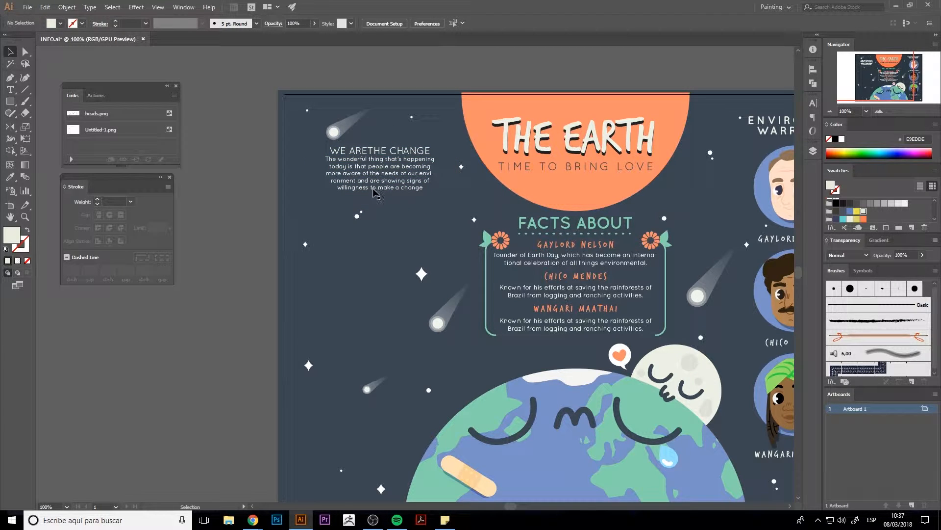
# Shorten the paragraph to "People are becoming more aware of the needs of our environment" and nudge its frame slightly down.
pyautogui.click(374, 181)
pyautogui.press('t')
pyautogui.moveTo(369, 167); pyautogui.dragTo(312, 155)
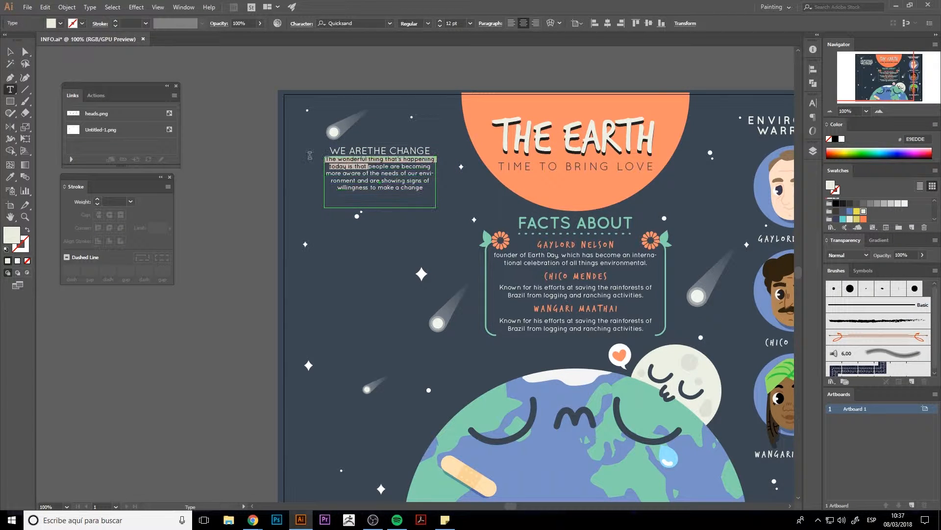
pyautogui.press('BackSpace')
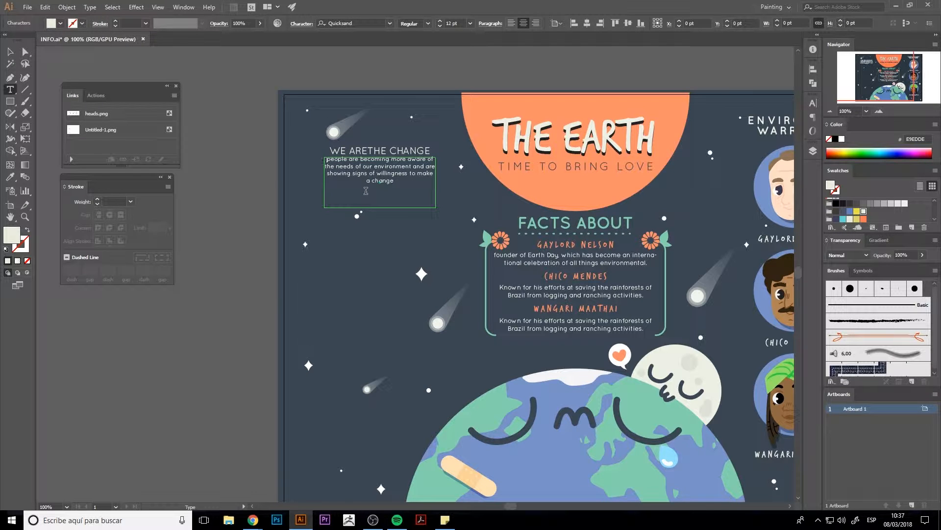
pyautogui.write('P')
pyautogui.moveTo(400, 186); pyautogui.dragTo(412, 164)
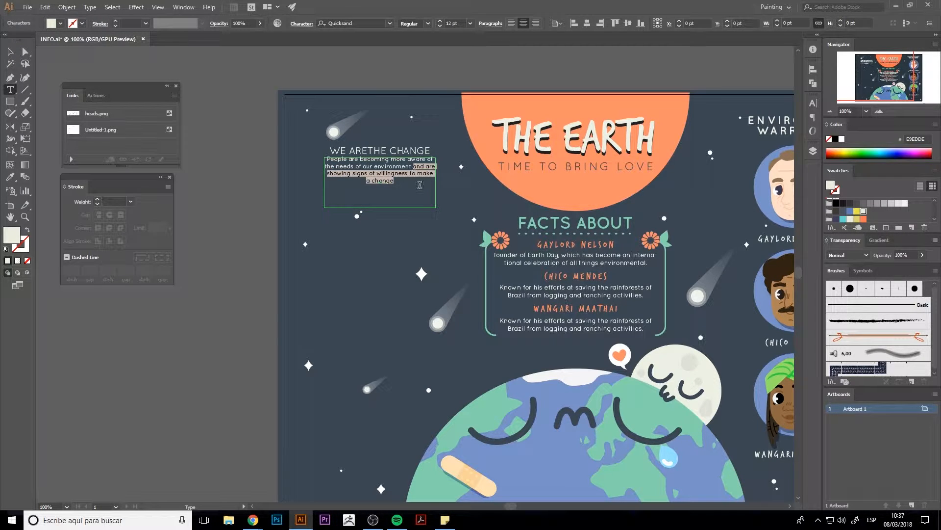
pyautogui.press('BackSpace')
pyautogui.press('Escape')
pyautogui.click(369, 161)
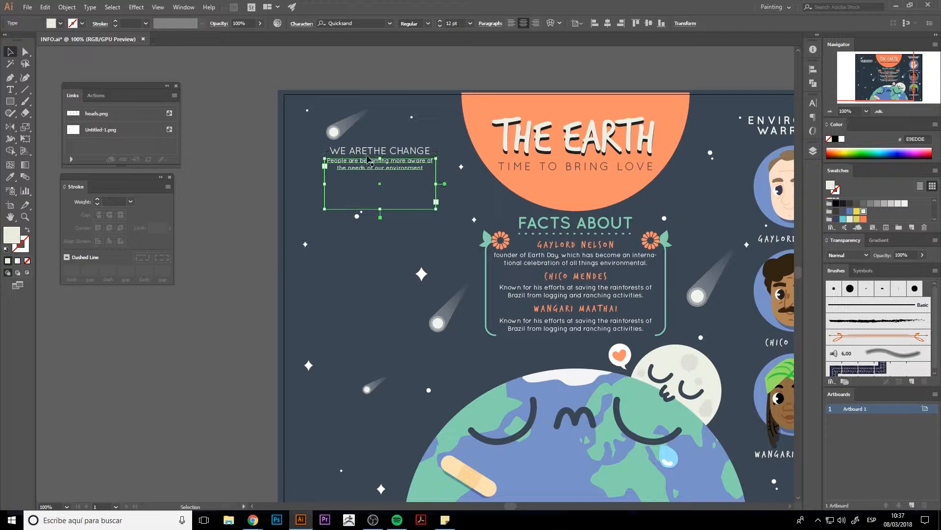
# Fill the "WE ARETHE CHANGE" title with the orange swatch.
pyautogui.click(373, 151)
pyautogui.click(851, 210)
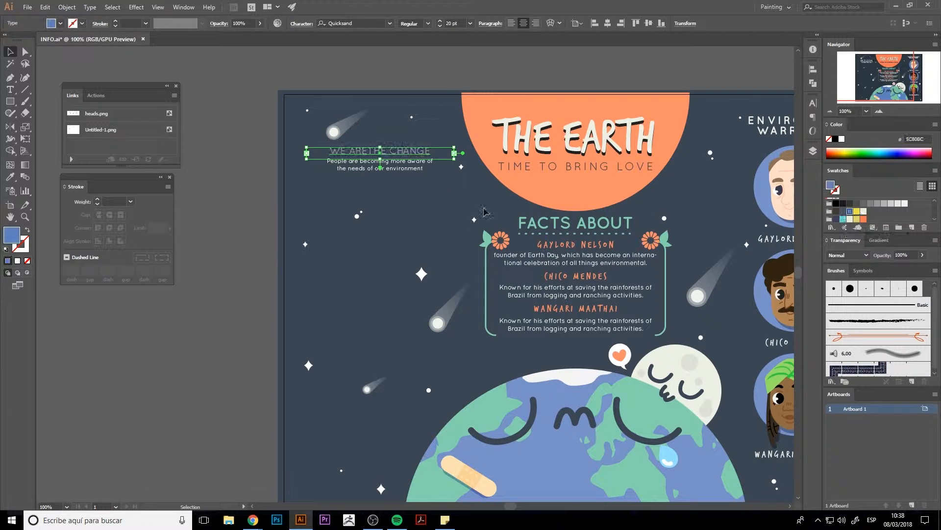
pyautogui.click(863, 219)
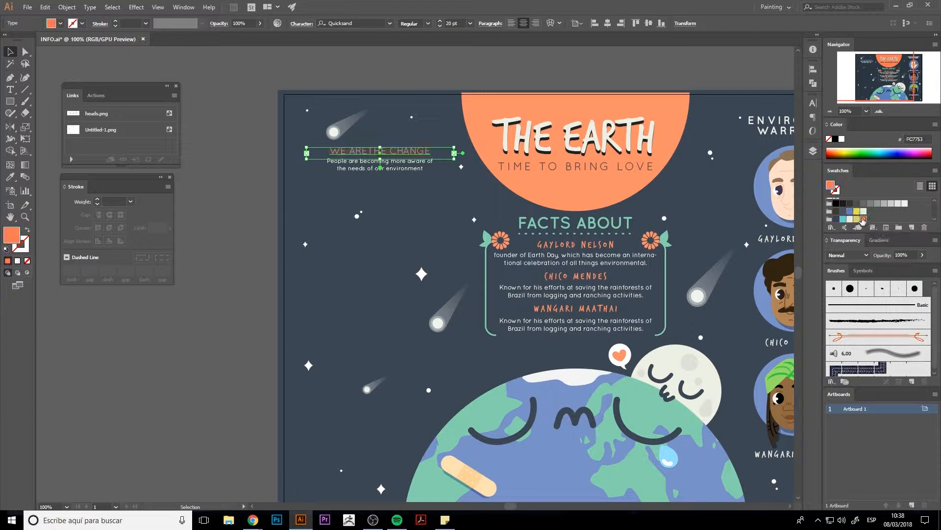
pyautogui.click(371, 179)
# Shift the title and its paragraph together slightly to the left.
pyautogui.click(372, 168)
pyautogui.keyDown('shift'); pyautogui.click(385, 152); pyautogui.keyUp('shift')
pyautogui.moveTo(403, 168); pyautogui.dragTo(395, 170)
pyautogui.click(427, 209)
# Draw a rectangle of about 265 by 64 pt around the title and paragraph, with an off-white outline and no fill.
pyautogui.press('m')
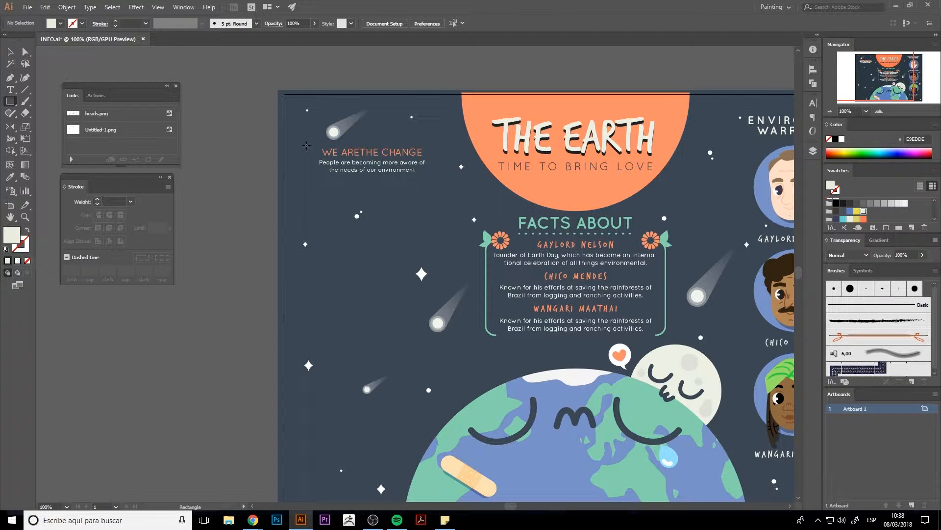
pyautogui.moveTo(306, 145); pyautogui.dragTo(438, 176)
pyautogui.click(28, 231)
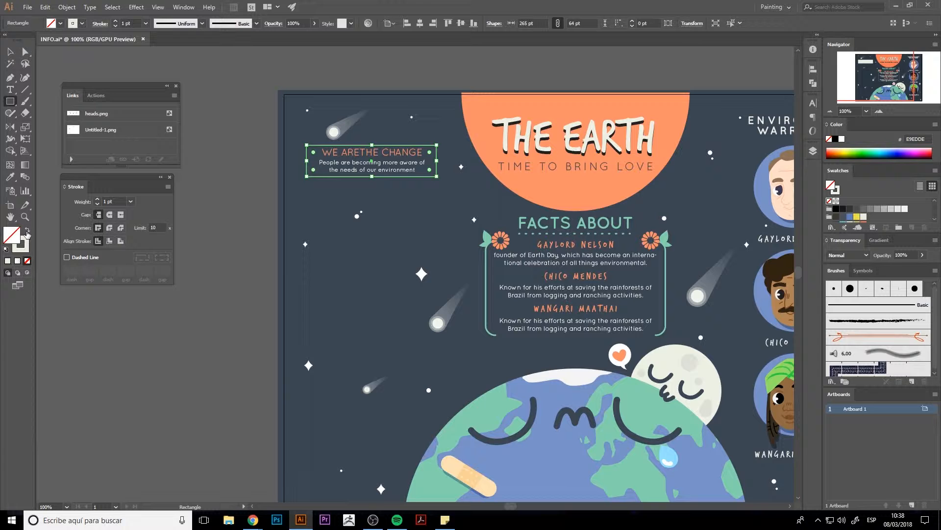
pyautogui.click(264, 209)
pyautogui.press('Escape')
pyautogui.press('v')
pyautogui.click(248, 165)
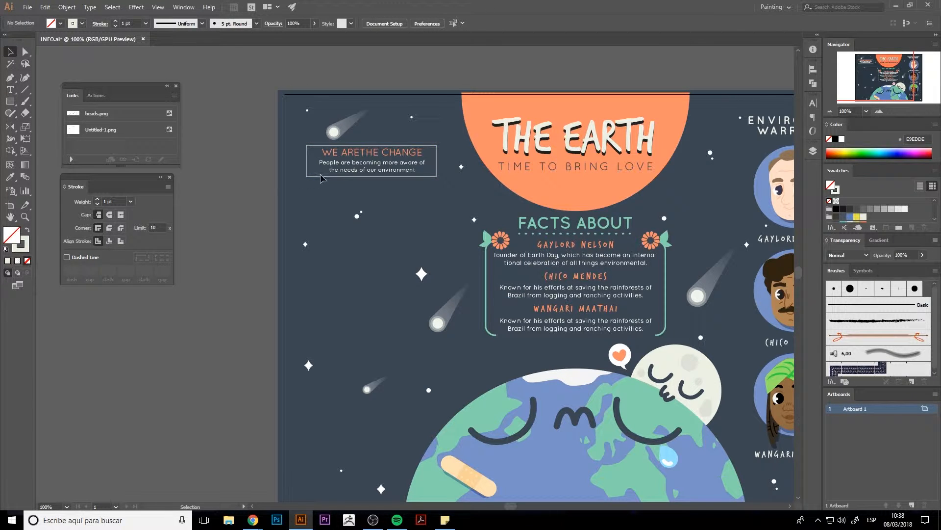
# Move the outlined box and its two texts together slightly down.
pyautogui.moveTo(322, 177); pyautogui.dragTo(340, 170)
pyautogui.hotkey('ctrl', 'a')
pyautogui.click(299, 23)
pyautogui.click(306, 33)
pyautogui.click(329, 23)
pyautogui.click(289, 157)
# Try the green bracket's stroke on the box outline by sampling it with the Eyedropper.
pyautogui.click(320, 181)
pyautogui.press('i')
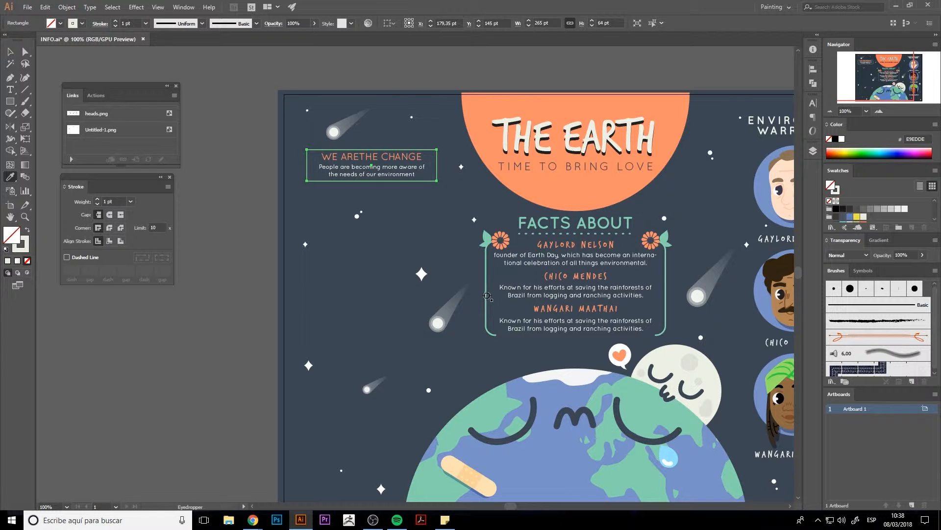
pyautogui.click(486, 292)
pyautogui.click(97, 204)
pyautogui.click(97, 198)
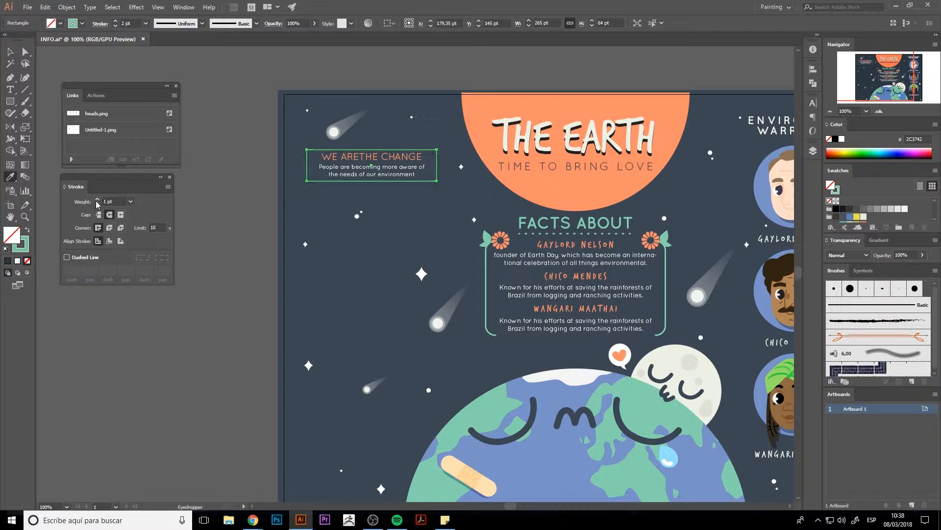
# Give the box an off-white 2 pt outline with no fill.
pyautogui.click(862, 216)
pyautogui.click(27, 230)
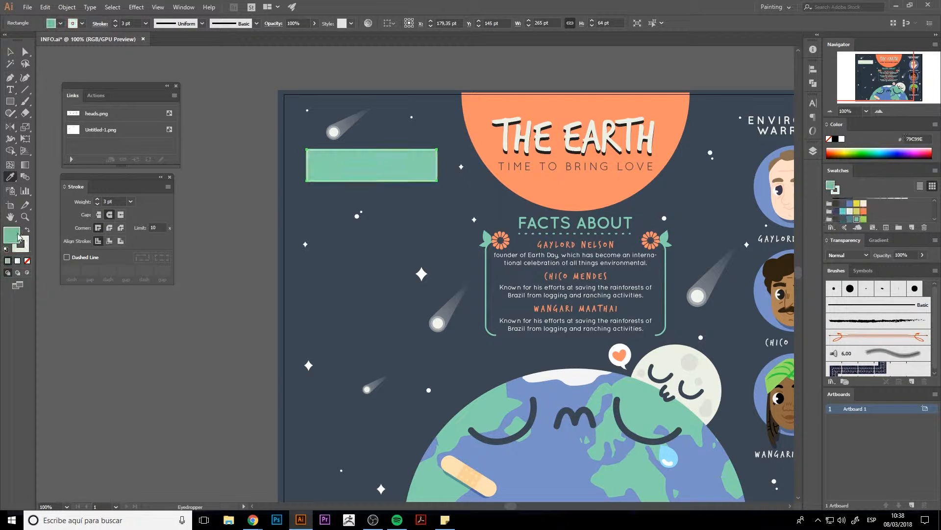
pyautogui.click(27, 261)
pyautogui.press('v')
pyautogui.click(401, 235)
pyautogui.click(436, 179)
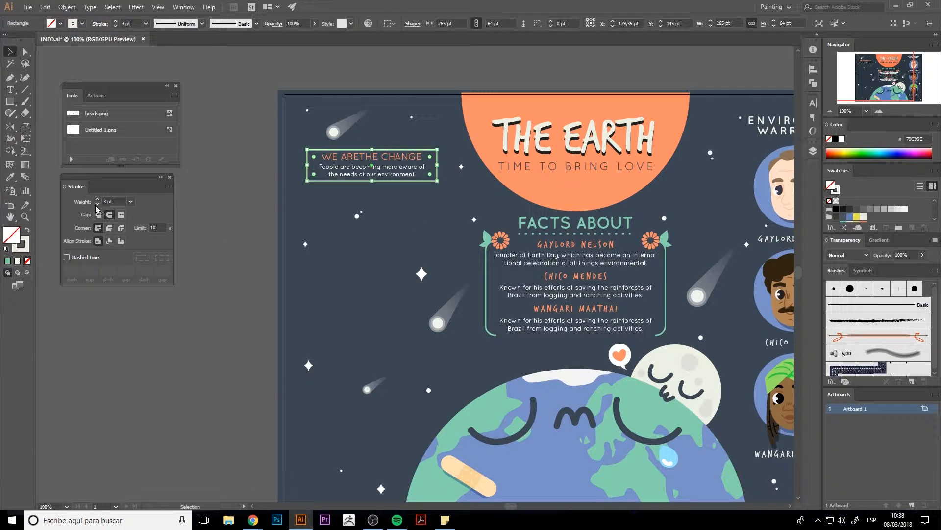
pyautogui.click(97, 204)
# Reduce the stroke weight of the two green brackets flanking the facts text.
pyautogui.click(442, 300)
pyautogui.click(487, 285)
pyautogui.press('a')
pyautogui.click(488, 285)
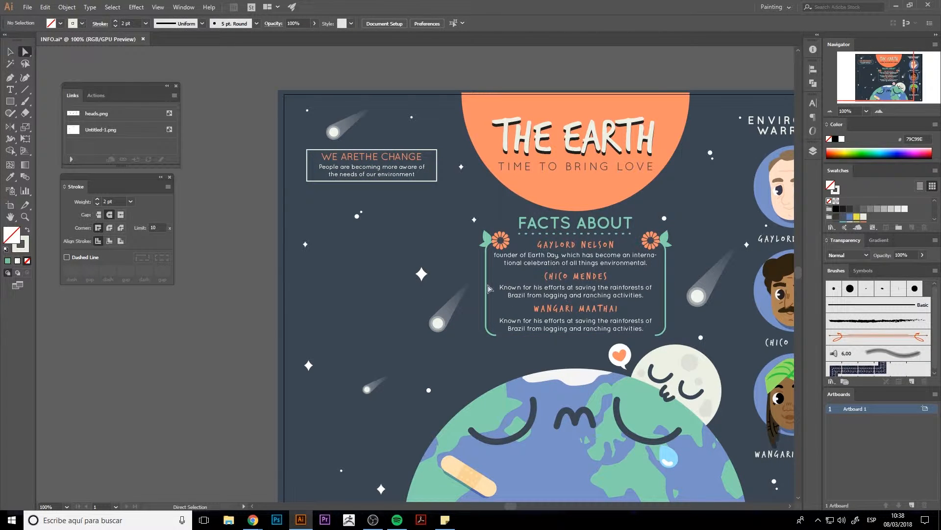
pyautogui.click(488, 288)
pyautogui.keyDown('shift'); pyautogui.click(666, 286); pyautogui.keyUp('shift')
pyautogui.click(97, 198)
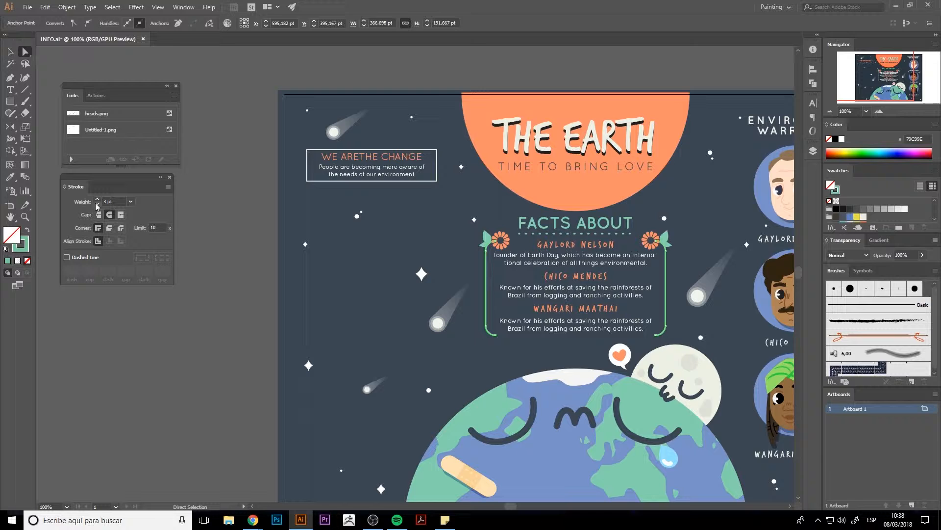
pyautogui.click(204, 334)
# Set the dashed line under the FACTS ABOUT heading to a 2 pt stroke, and switch to the browser.
pyautogui.press('v')
pyautogui.moveTo(593, 232); pyautogui.dragTo(524, 203)
pyautogui.press('a')
pyautogui.click(522, 204)
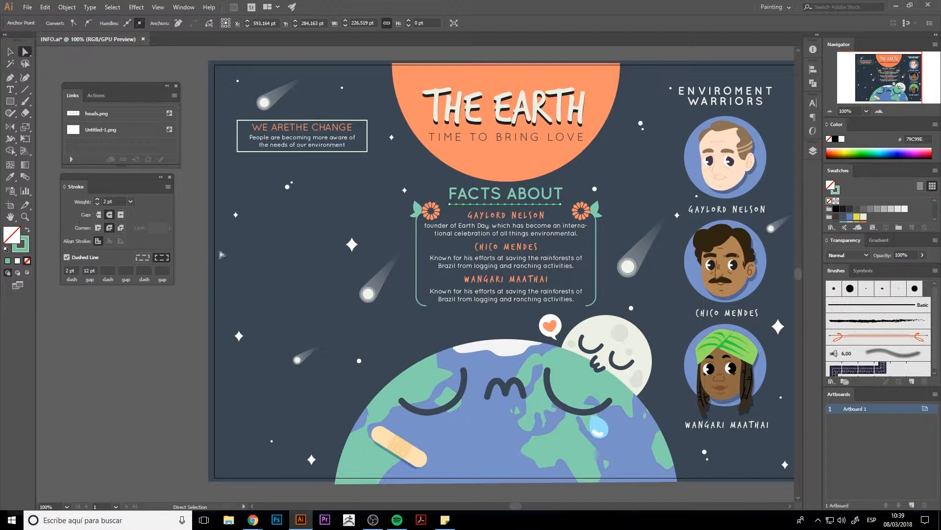
pyautogui.click(222, 255)
pyautogui.moveTo(386, 328); pyautogui.dragTo(402, 342)
pyautogui.hotkey('alt', 'Tab')
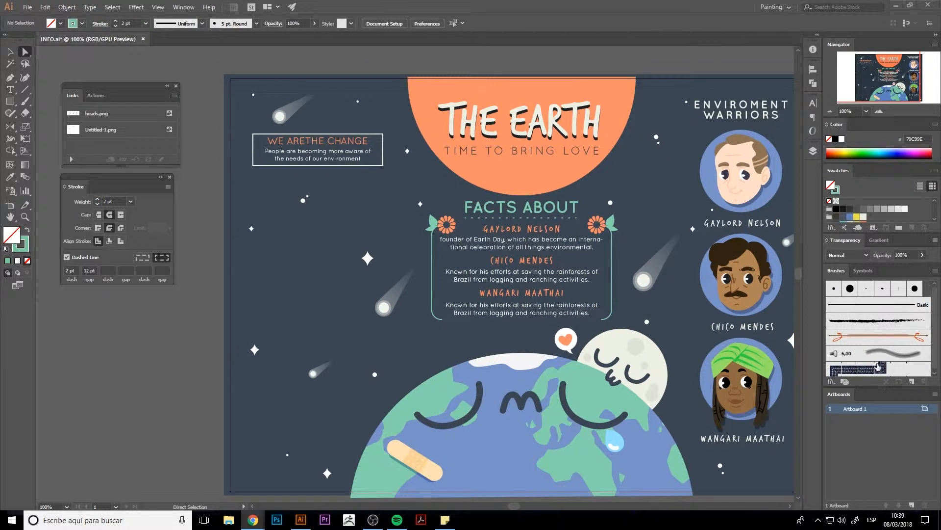
# Draw a rectangle about 238 by 199 pt directly below the outlined heading box and fill it off-white without a stroke.
pyautogui.hotkey('alt', 'Tab')
pyautogui.press('t')
pyautogui.press('m')
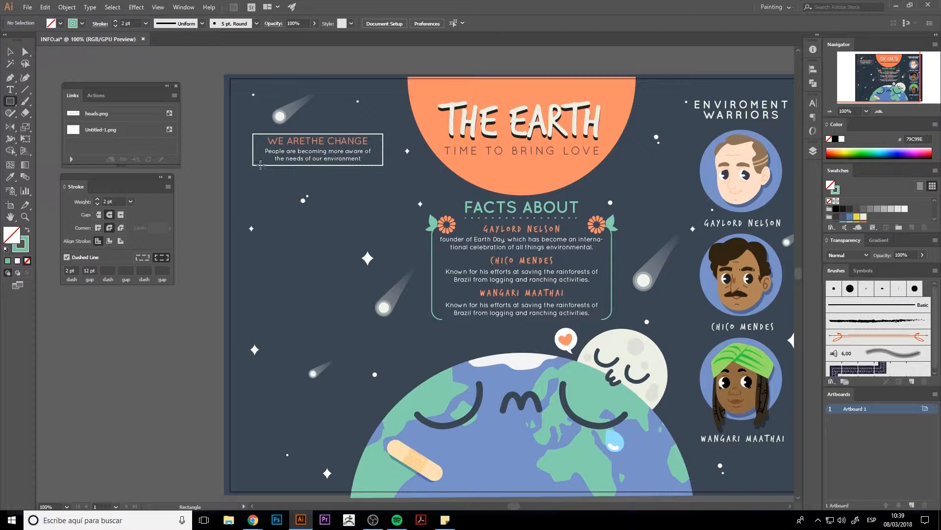
pyautogui.moveTo(260, 166); pyautogui.dragTo(377, 263)
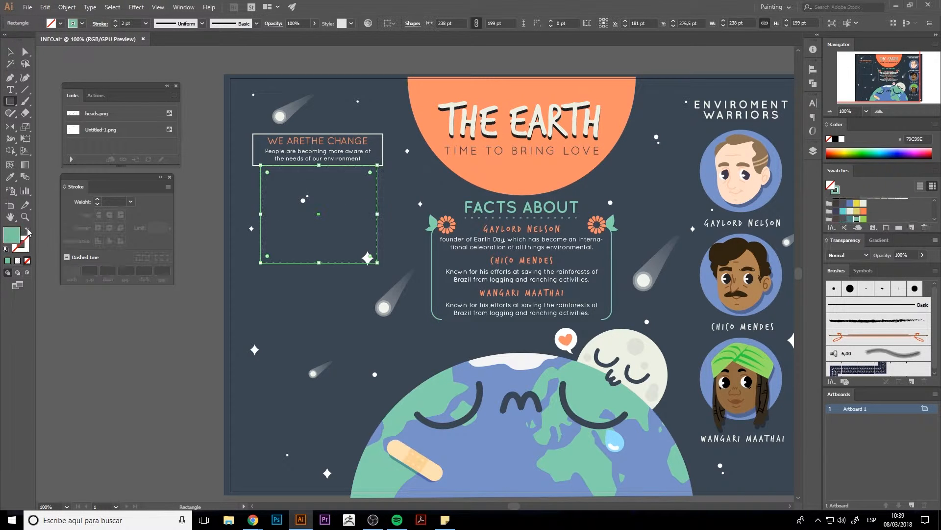
pyautogui.hotkey('shift', 'x')
pyautogui.press('v')
pyautogui.click(864, 203)
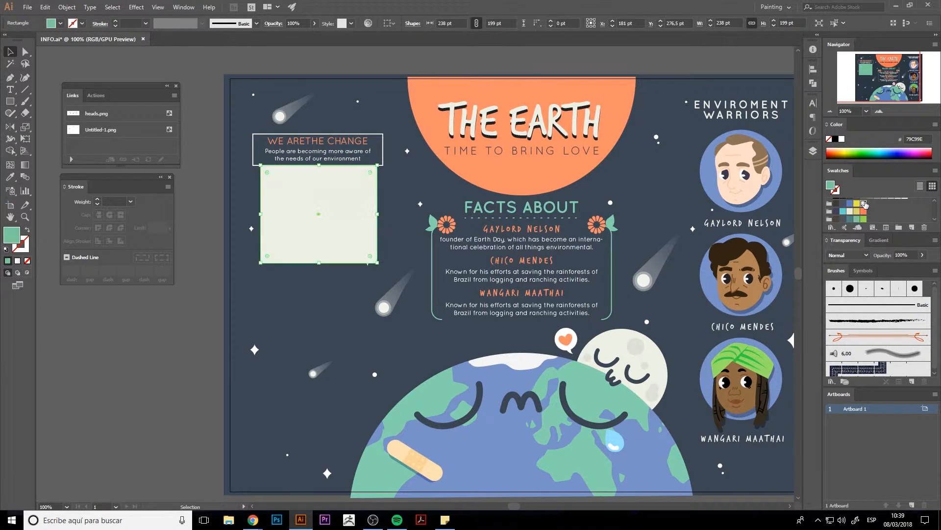
pyautogui.click(308, 265)
# Try to round the corners of the heading box outline.
pyautogui.click(261, 211)
pyautogui.click(258, 142)
pyautogui.click(253, 143)
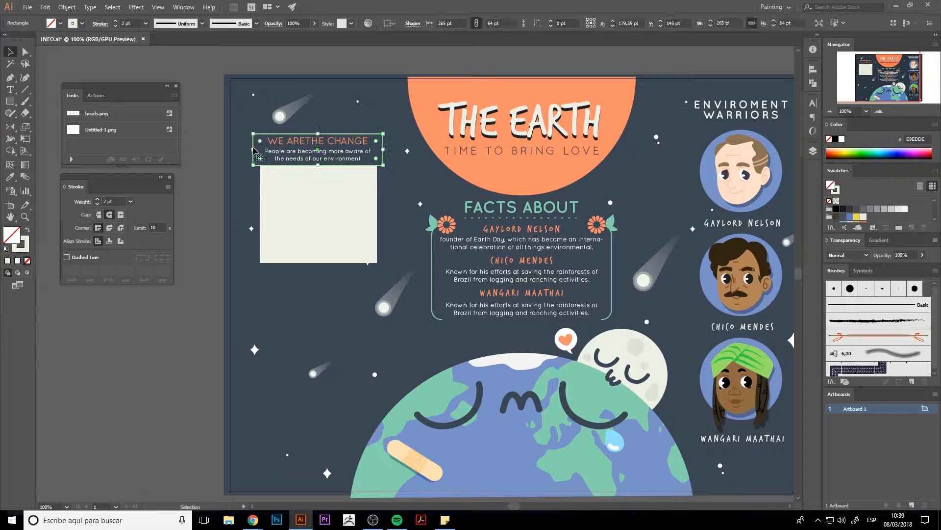
pyautogui.press('a')
pyautogui.moveTo(376, 140); pyautogui.dragTo(367, 150)
pyautogui.press('v')
pyautogui.click(394, 189)
pyautogui.hotkey('ctrl', 'z')
# Widen the off-white rectangle on both sides to about 264 pt to line up with the heading box.
pyautogui.moveTo(272, 223); pyautogui.dragTo(265, 224)
pyautogui.moveTo(371, 215); pyautogui.dragTo(383, 215)
pyautogui.click(172, 404)
pyautogui.click(330, 214)
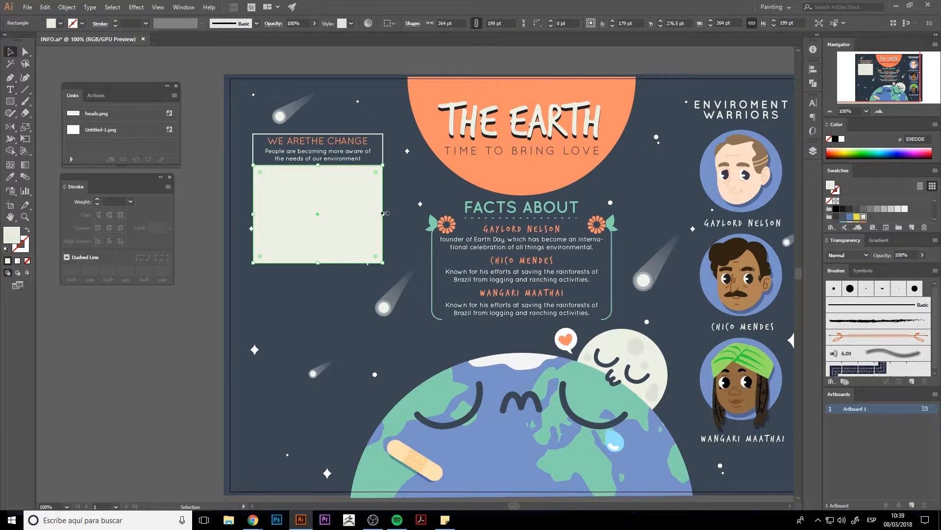
# Fine-tune both side edges of the off-white rectangle to the outer stroke edges of the heading box, about 267 pt wide.
pyautogui.hotkey('ctrl', '=')
pyautogui.hotkey('ctrl', '=')
pyautogui.hotkey('ctrl', '=')
pyautogui.hotkey('ctrl', '=')
pyautogui.moveTo(703, 368); pyautogui.dragTo(702, 369)
pyautogui.moveTo(182, 369); pyautogui.dragTo(180, 368)
pyautogui.click(169, 369)
pyautogui.hscroll(-5, 196, 370)
pyautogui.click(283, 434)
pyautogui.moveTo(277, 367); pyautogui.dragTo(274, 366)
pyautogui.click(265, 367)
pyautogui.hscroll(5, 299, 269)
pyautogui.hotkey('ctrl', '-')
pyautogui.hotkey('ctrl', '-')
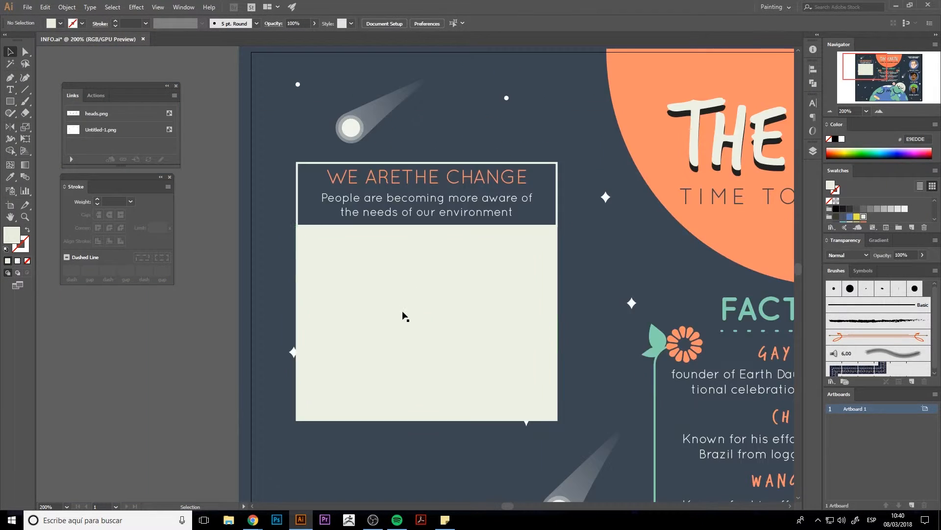
pyautogui.click(404, 314)
pyautogui.click(574, 287)
pyautogui.click(551, 283)
pyautogui.click(613, 284)
pyautogui.click(471, 427)
# Try to fully round the two lower corners of the off-white rectangle.
pyautogui.scroll(-3, 469, 428)
pyautogui.hscroll(2, 469, 427)
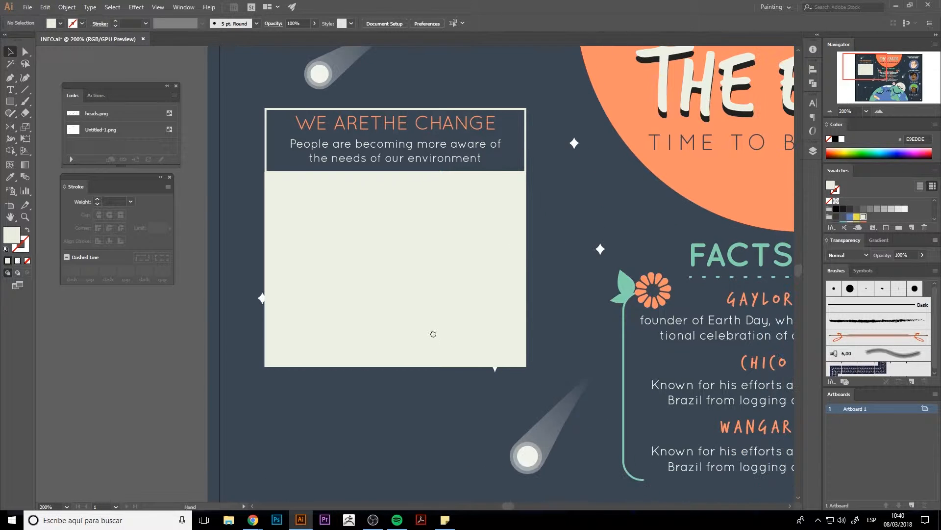
pyautogui.click(277, 365)
pyautogui.press('a')
pyautogui.click(272, 360)
pyautogui.keyDown('shift'); pyautogui.click(520, 360); pyautogui.keyUp('shift')
pyautogui.moveTo(520, 360); pyautogui.dragTo(421, 178)
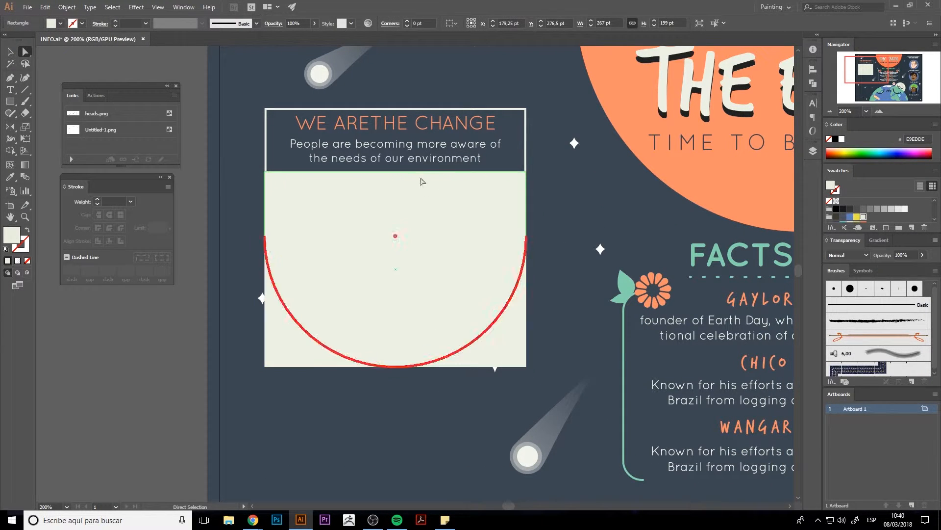
pyautogui.click(404, 440)
pyautogui.hotkey('ctrl', 'z')
pyautogui.click(404, 442)
pyautogui.hotkey('ctrl', '-')
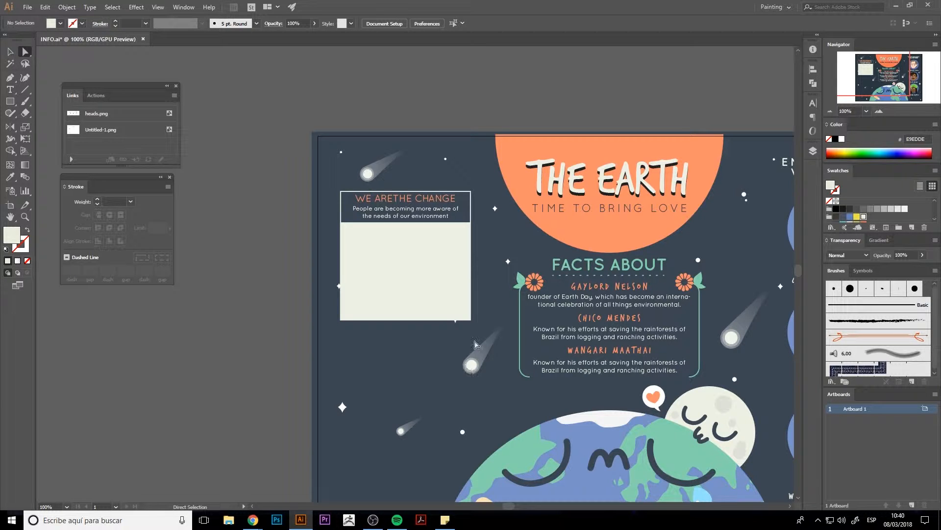
# Slightly round the heading box's two upper corners and the off-white rectangle's two lower corners together.
pyautogui.click(466, 313)
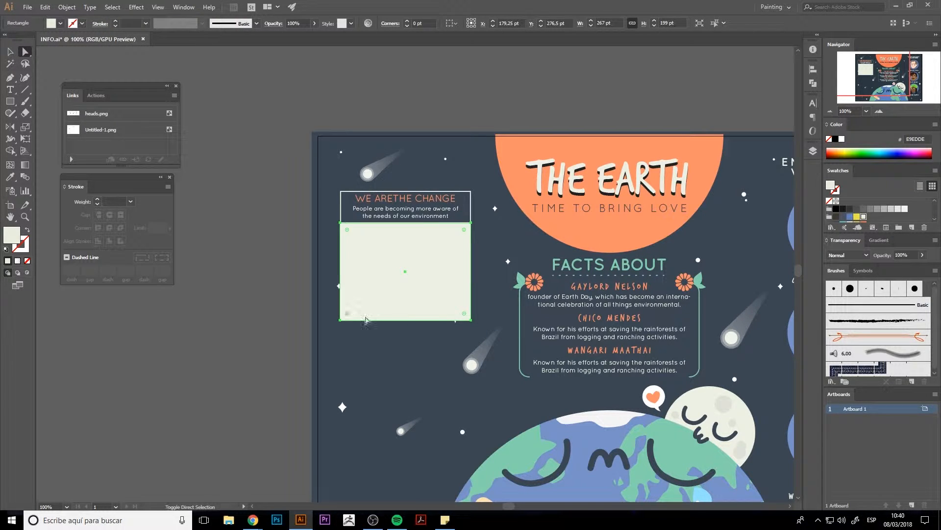
pyautogui.keyDown('shift'); pyautogui.click(341, 191); pyautogui.keyUp('shift')
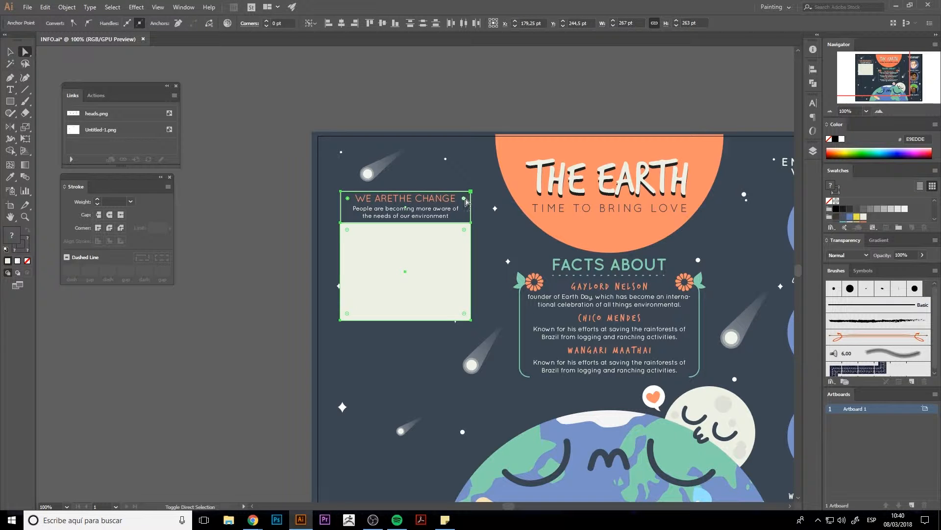
pyautogui.moveTo(466, 201); pyautogui.dragTo(457, 209)
pyautogui.hotkey('ctrl', 'z')
pyautogui.moveTo(347, 315); pyautogui.dragTo(346, 309)
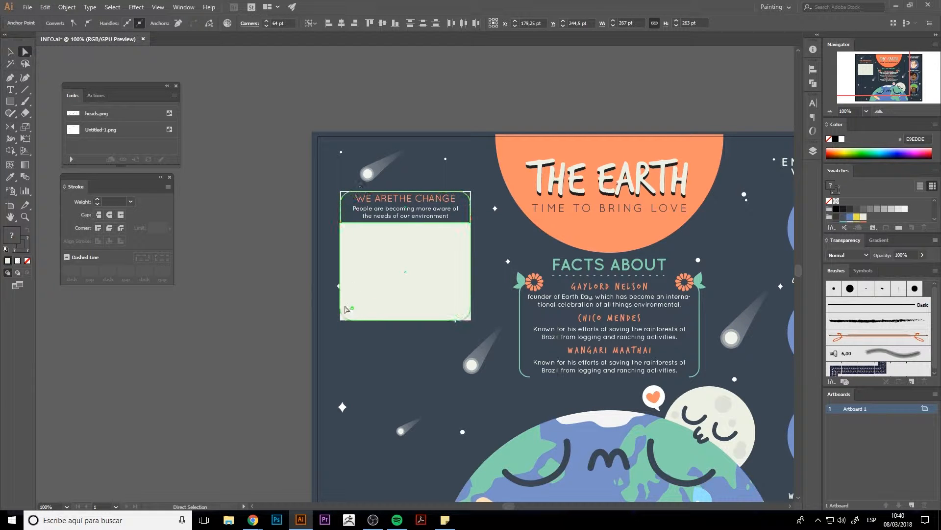
pyautogui.press('v')
pyautogui.click(246, 378)
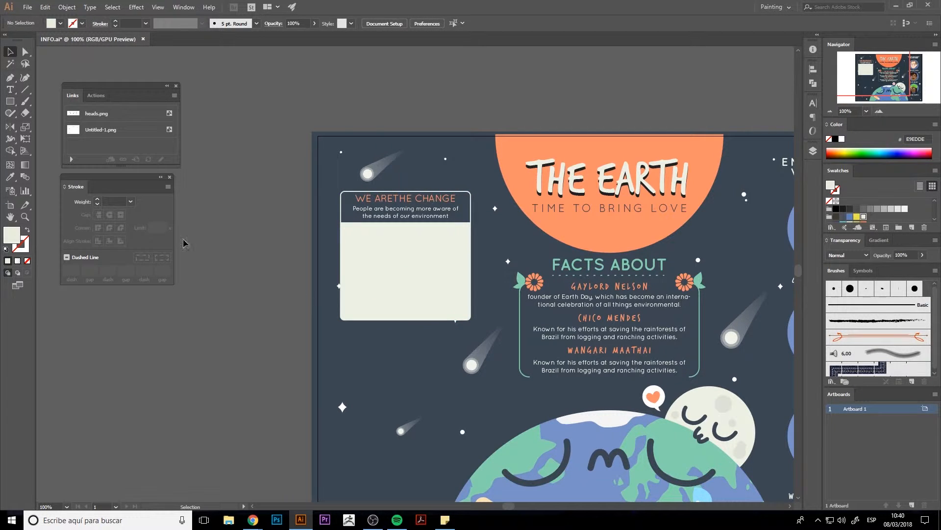
# Set the box heading's font style to Quicksand Bold.
pyautogui.moveTo(610, 348); pyautogui.dragTo(496, 294)
pyautogui.click(292, 147)
pyautogui.click(430, 23)
pyautogui.click(423, 90)
pyautogui.click(369, 139)
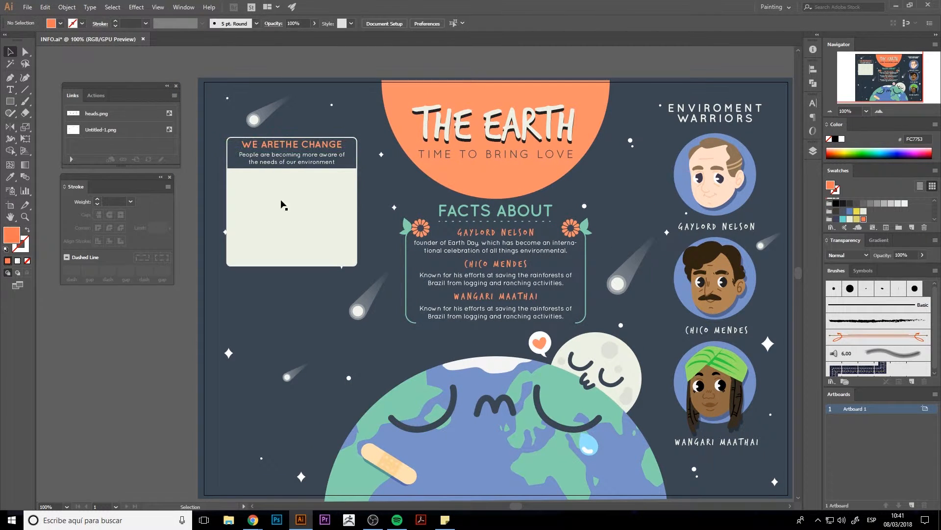
# Correct the heading to read "WE ARE THE CHANGE" and nudge it slightly down inside the box.
pyautogui.doubleClick(281, 146)
pyautogui.click(9, 51)
pyautogui.click(131, 320)
pyautogui.click(305, 147)
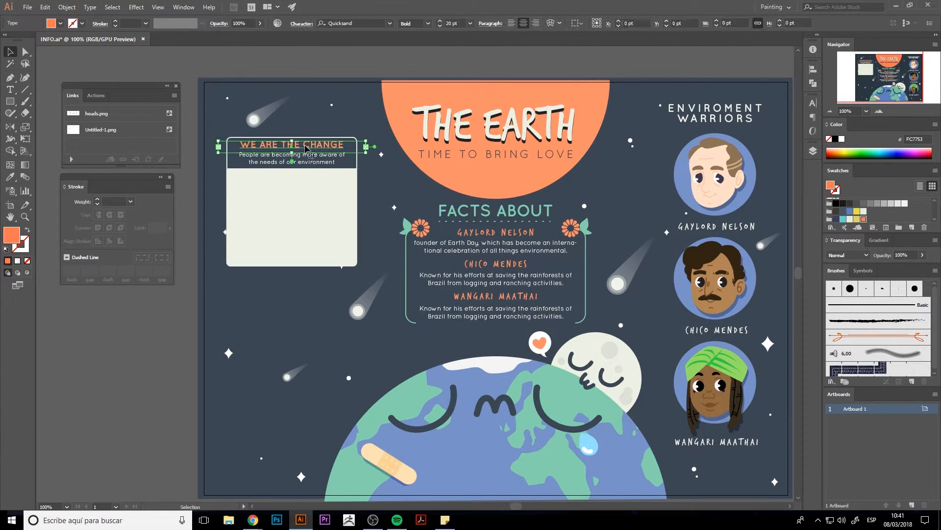
pyautogui.click(306, 149)
pyautogui.click(304, 147)
pyautogui.press('Down')
pyautogui.press('Down')
pyautogui.press('Down')
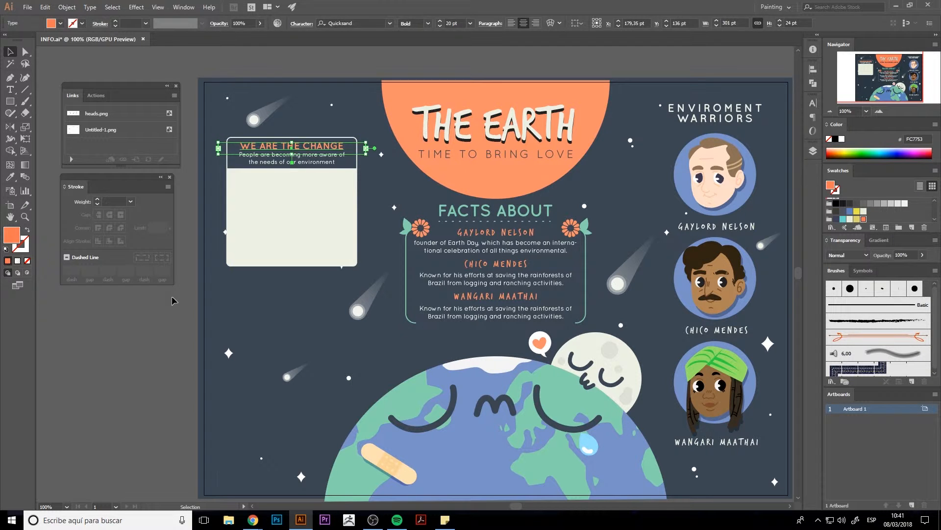
pyautogui.click(173, 299)
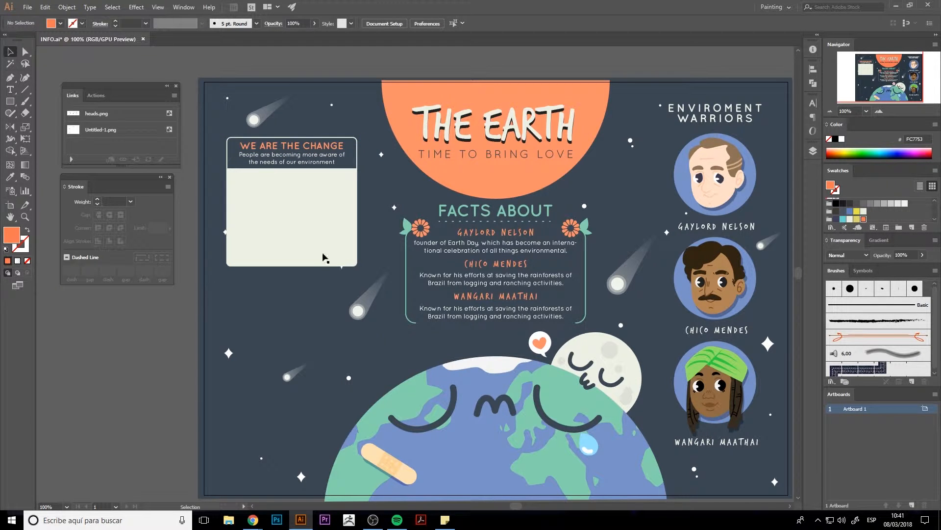
# Copy the flowered green brackets into the empty area below the off-white panel and ungroup the copy.
pyautogui.click(415, 235)
pyautogui.moveTo(416, 235); pyautogui.dragTo(338, 283)
pyautogui.click(338, 284)
pyautogui.moveTo(416, 234); pyautogui.dragTo(257, 331)
pyautogui.rightClick(256, 331)
pyautogui.click(272, 401)
# Delete the extra parts of the bracket copy, including both green stems, keeping a single flower with its leaves.
pyautogui.click(411, 327)
pyautogui.press('Delete')
pyautogui.click(425, 323)
pyautogui.press('Delete')
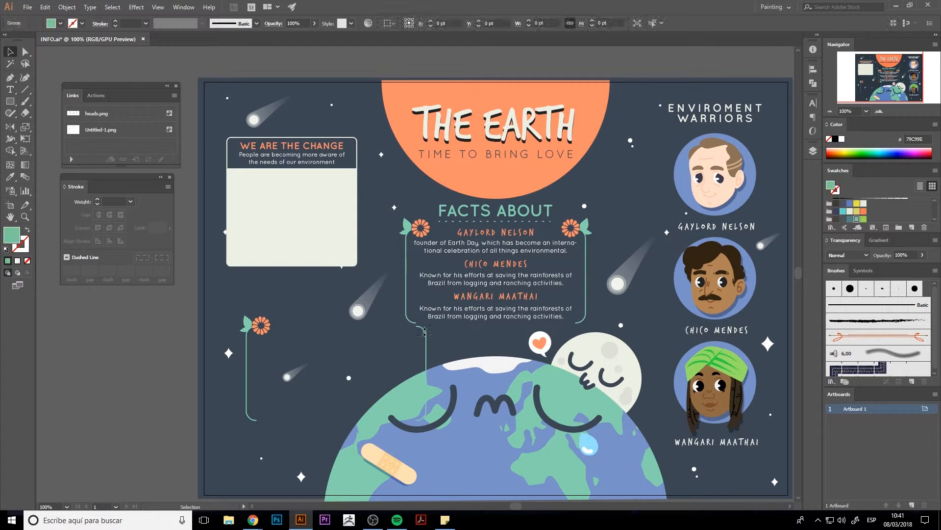
pyautogui.click(246, 348)
pyautogui.press('Delete')
# Unite the copied flower and leaves into one shape and fill it with off-white.
pyautogui.click(249, 326)
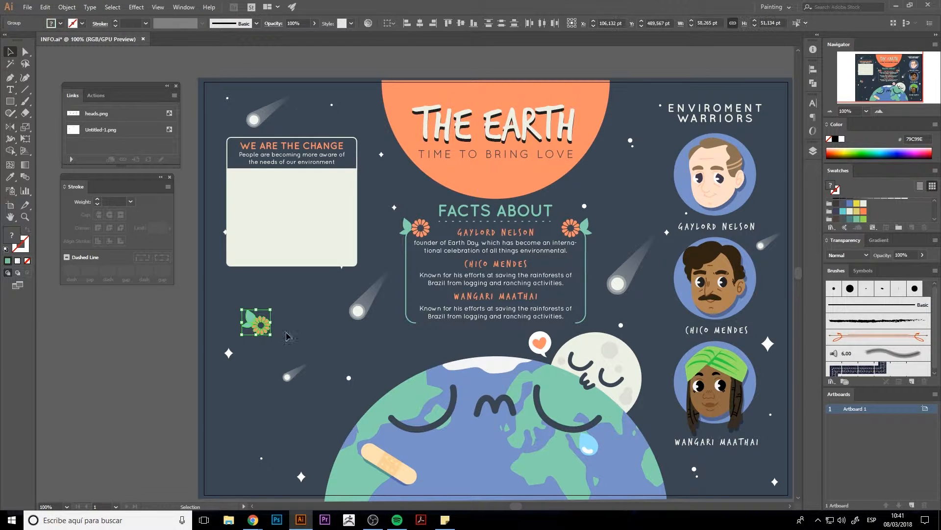
pyautogui.click(812, 83)
pyautogui.click(699, 90)
pyautogui.click(863, 203)
pyautogui.click(259, 381)
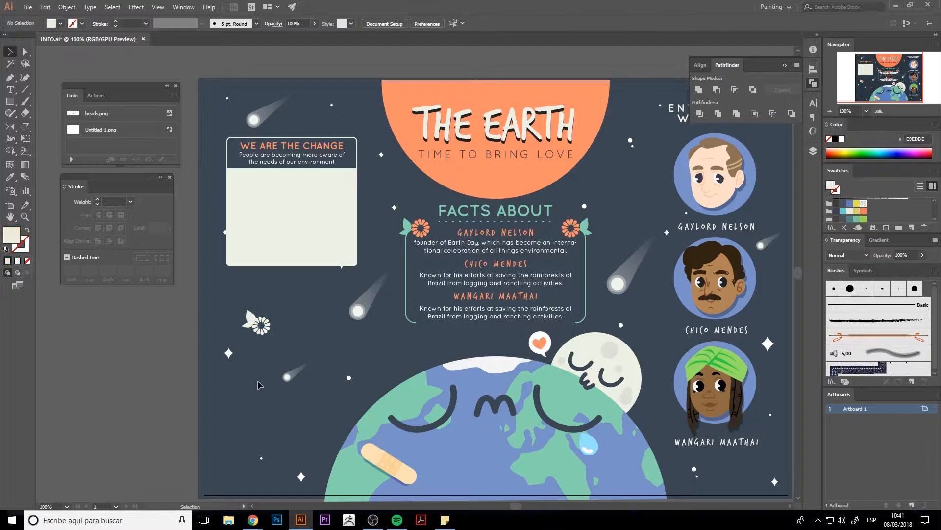
# Move the off-white flower onto the upper-right corner of the heading box.
pyautogui.moveTo(263, 328); pyautogui.dragTo(362, 140)
pyautogui.click(378, 153)
pyautogui.click(360, 142)
pyautogui.click(375, 190)
pyautogui.click(363, 179)
pyautogui.scroll(3, 363, 172)
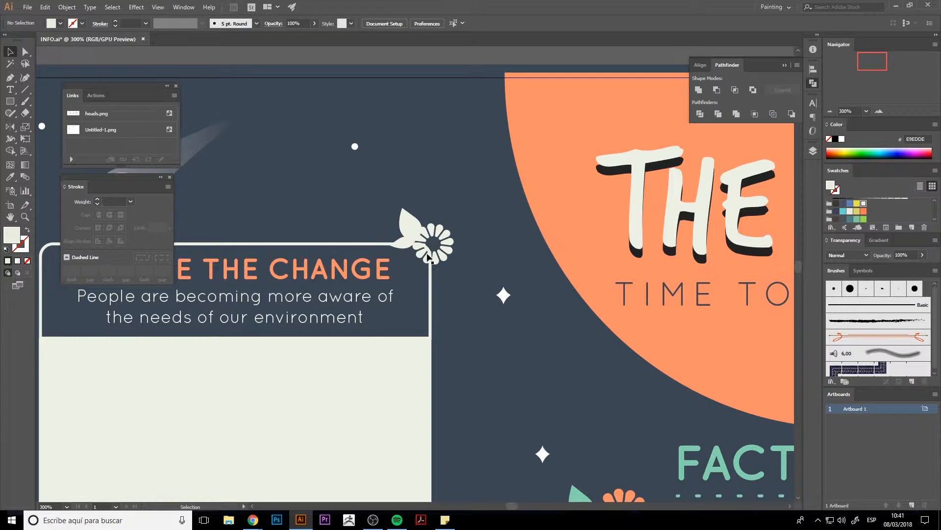
# Fine-tune the off-white flower's position so it sits over the box's rounded corner.
pyautogui.moveTo(425, 252); pyautogui.dragTo(424, 259)
pyautogui.click(443, 311)
pyautogui.click(431, 290)
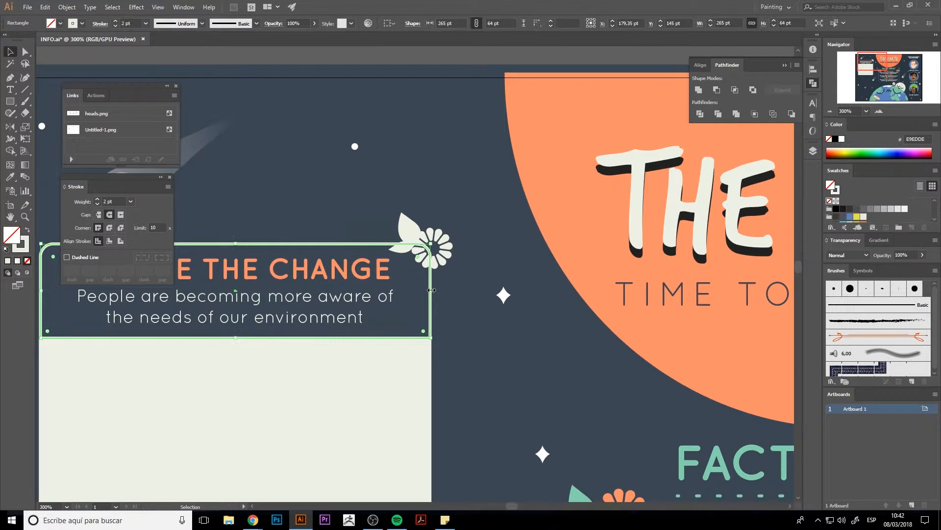
pyautogui.click(437, 273)
pyautogui.moveTo(437, 265); pyautogui.dragTo(441, 266)
pyautogui.click(466, 319)
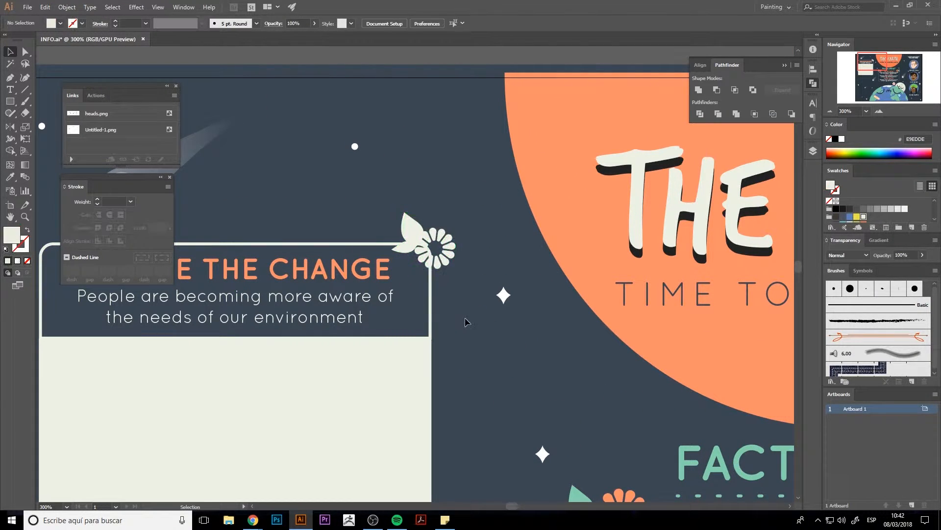
pyautogui.click(440, 267)
pyautogui.click(456, 330)
# Add an anchor point to the heading box outline beside the flower and adjust the corner behind it.
pyautogui.press('p')
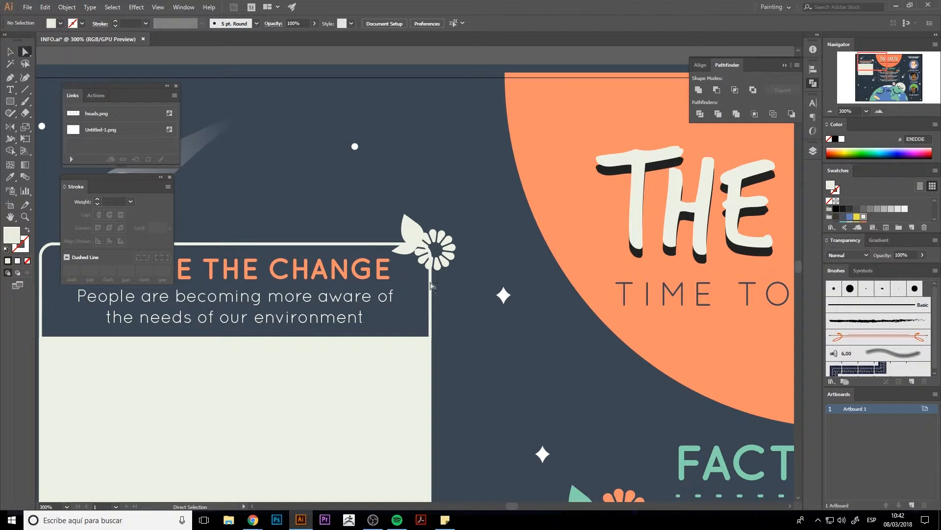
pyautogui.keyDown('ctrl'); pyautogui.click(430, 280); pyautogui.keyUp('ctrl')
pyautogui.click(431, 266)
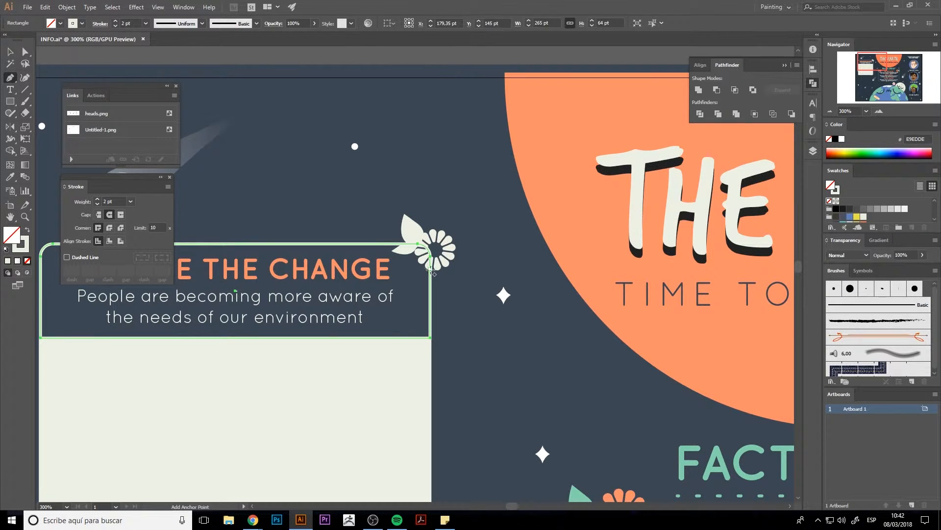
pyautogui.press('a')
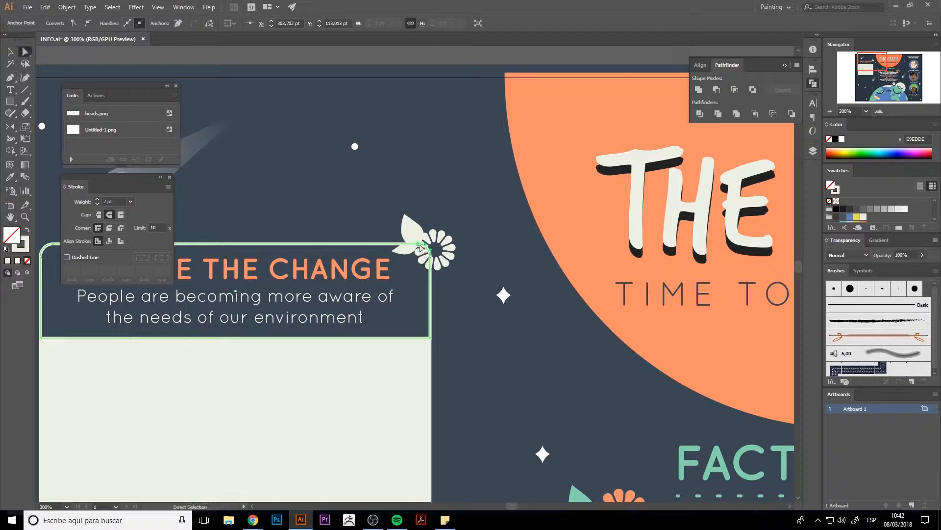
pyautogui.click(430, 258)
pyautogui.click(467, 316)
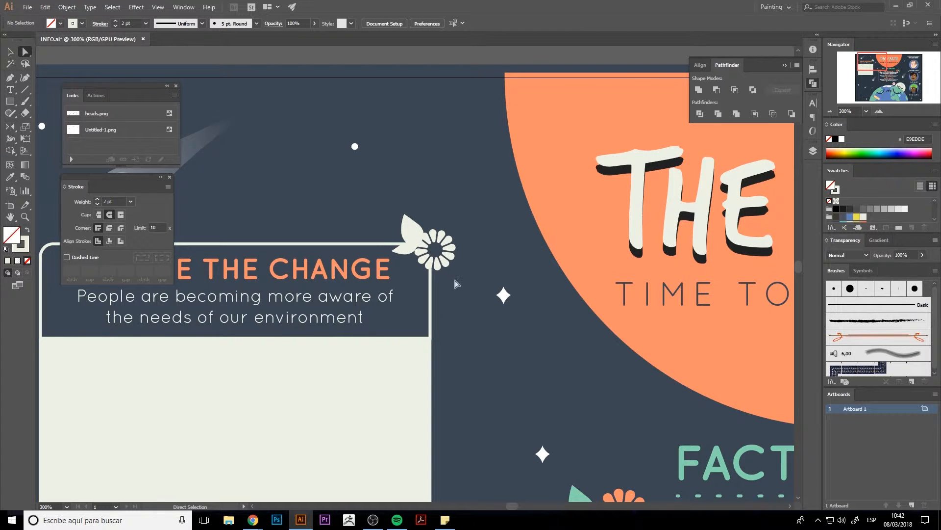
# Select the heading box, off-white panel and flower together and group them.
pyautogui.hotkey('ctrl', '-')
pyautogui.hotkey('ctrl', '-')
pyautogui.hotkey('ctrl', '-')
pyautogui.moveTo(435, 296); pyautogui.dragTo(494, 268)
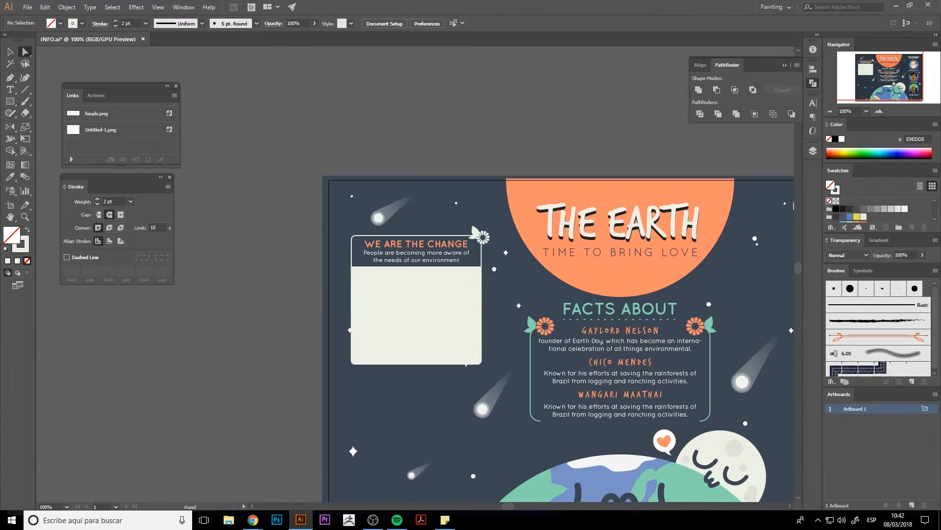
pyautogui.press('v')
pyautogui.moveTo(478, 371); pyautogui.dragTo(341, 226)
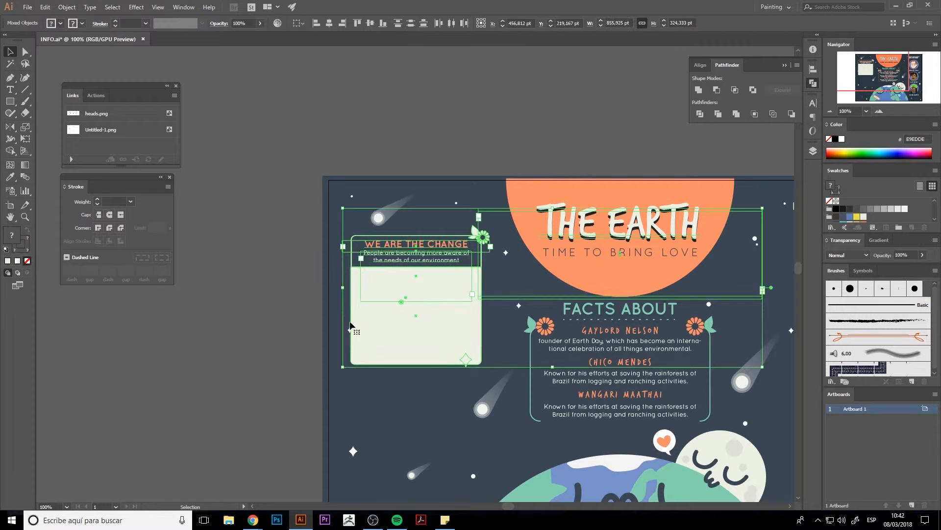
pyautogui.moveTo(339, 330); pyautogui.dragTo(444, 237)
pyautogui.keyDown('shift'); pyautogui.click(483, 236); pyautogui.keyUp('shift')
pyautogui.rightClick(489, 231)
pyautogui.click(507, 291)
pyautogui.click(505, 314)
# Create a text area inside the off-white panel reading "•27,000 trees are cut down each day so we can have Toilet Paper.".
pyautogui.moveTo(490, 328); pyautogui.dragTo(488, 301)
pyautogui.press('m')
pyautogui.press('t')
pyautogui.moveTo(361, 250); pyautogui.dragTo(470, 331)
pyautogui.hotkey('alt', 'Tab')
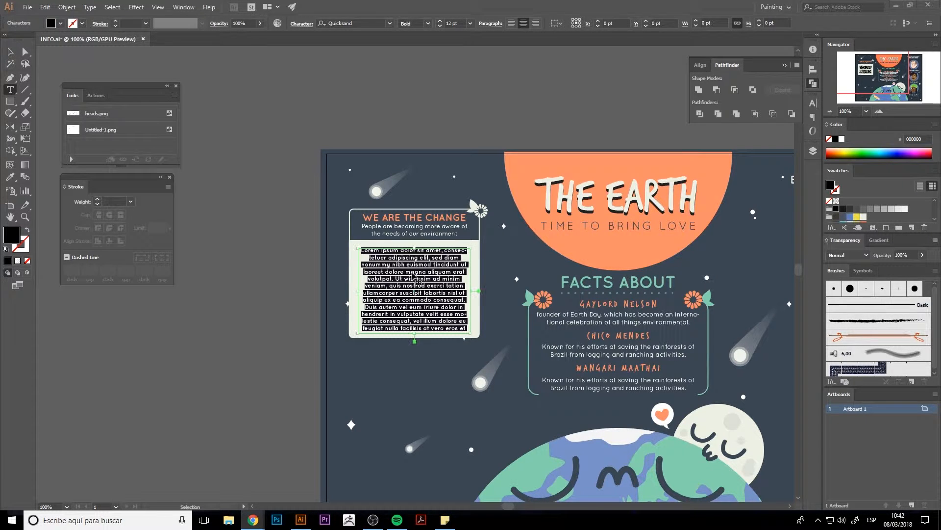
pyautogui.hotkey('alt', 'Tab')
pyautogui.write('27,000 trees are cut down each day so we can have Toilet Paper.')
pyautogui.click(363, 250)
pyautogui.write('1')
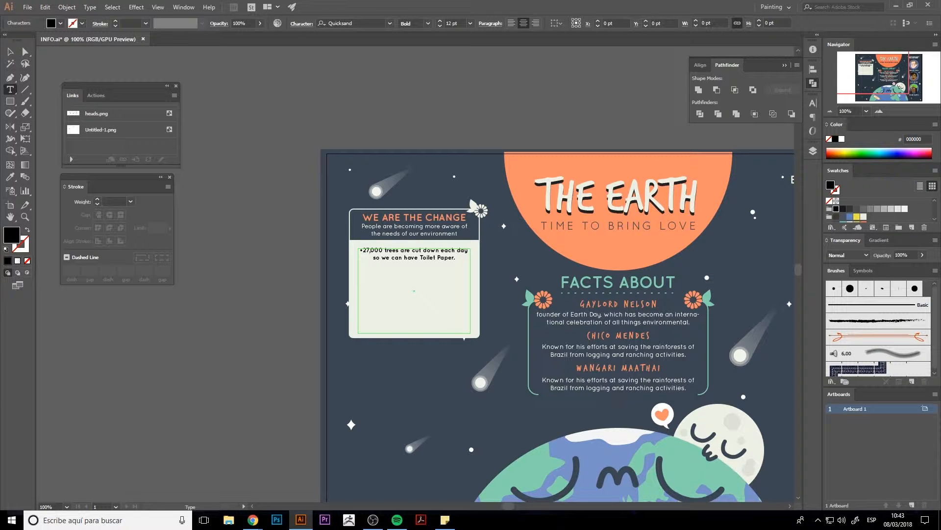
# Add a second bullet reading "•A glass bottle made in our time will take more than 4,000 years to decompose.".
pyautogui.hotkey('alt', 'Tab')
pyautogui.press('super')
pyautogui.press('super')
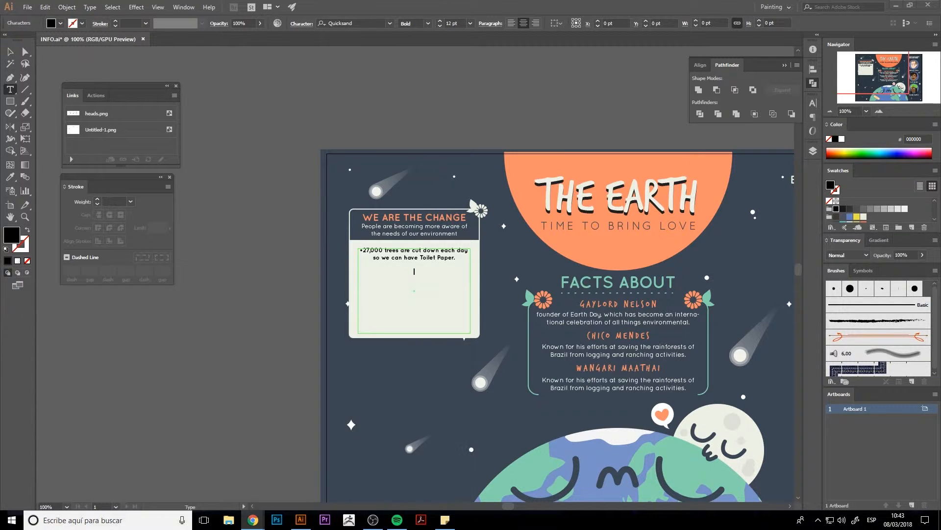
pyautogui.click(375, 277)
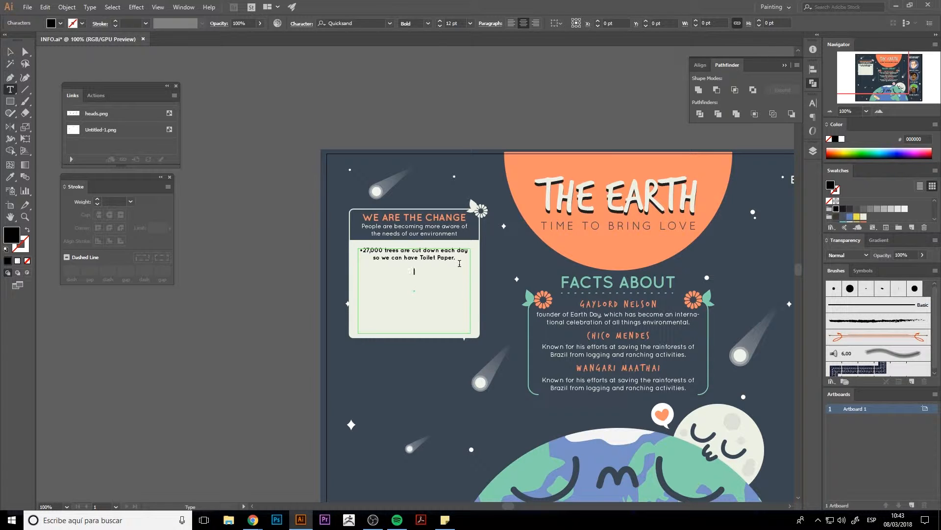
pyautogui.write('A glass bottle made in our time will take more than 4,000 years to decompose.')
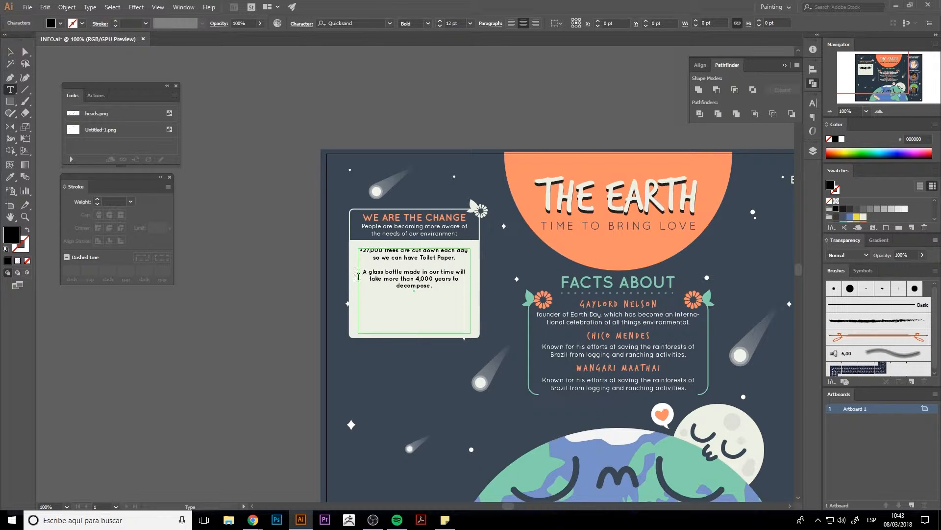
pyautogui.write('•')
# Add a third bullet reading "•Rainforests are cut down at a rate of 100 acres per minute.".
pyautogui.hotkey('alt', 'Tab')
pyautogui.hotkey('alt', 'Tab')
pyautogui.write('•Rainforests are cut down at a rate of 100 acres per minute.')
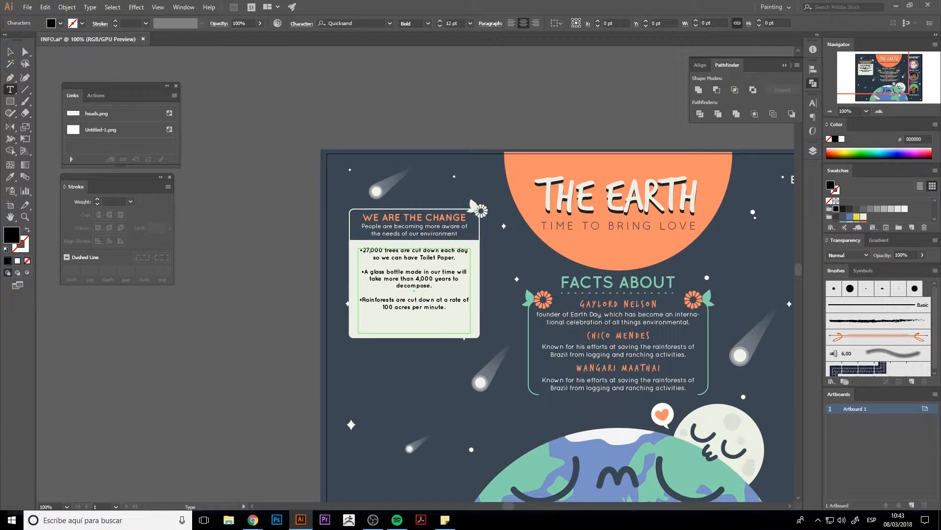
# Add a fourth bullet reading "•The world's oldest trees are more than 4,600 years old." and finish editing the text.
pyautogui.hotkey('alt', 'Tab')
pyautogui.hotkey('alt', 'Tab')
pyautogui.write("•The world's oldest trees are more than 4,600 years old.")
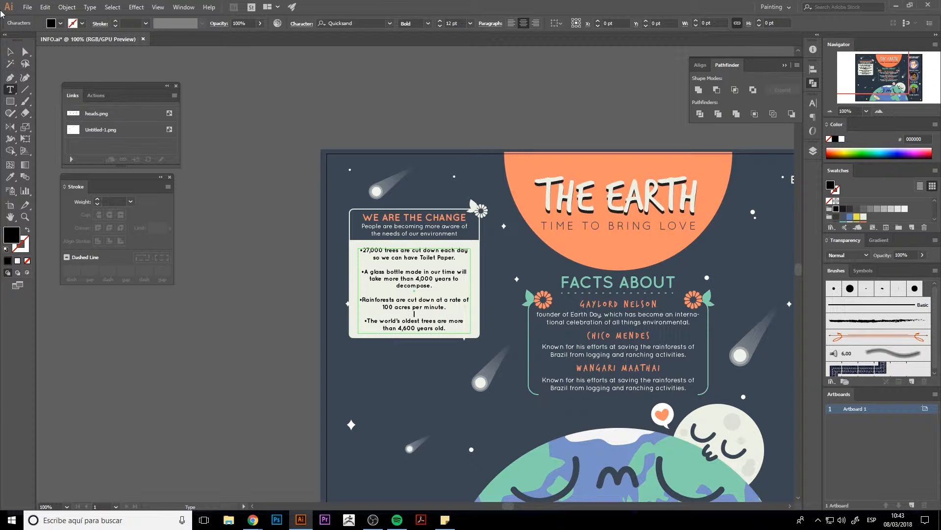
pyautogui.press('Escape')
# Colour the bulleted facts with the background's dark navy (2C3742) and set their font weight to Regular.
pyautogui.click(847, 207)
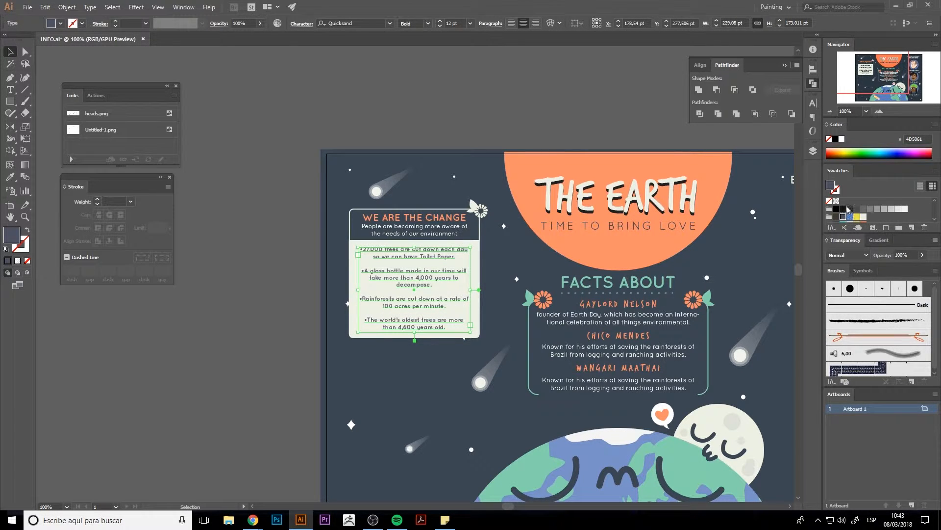
pyautogui.scroll(-1, 850, 217)
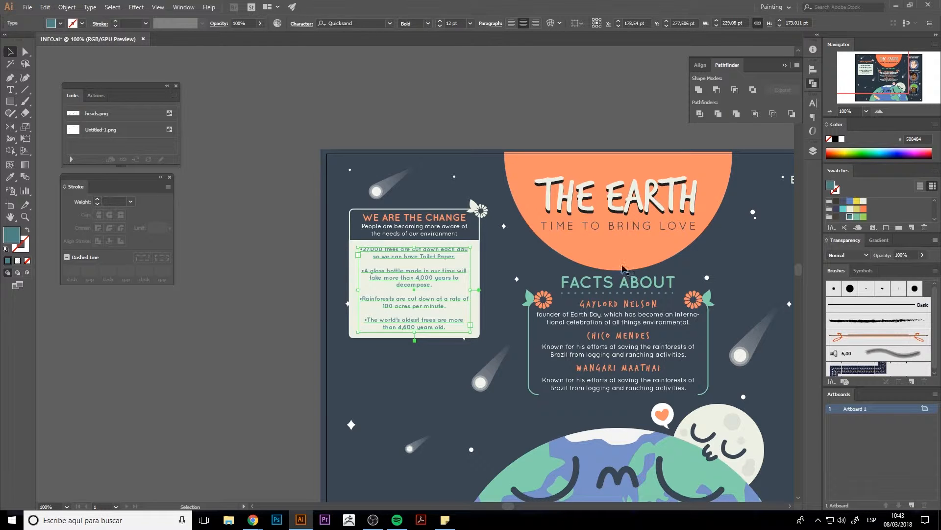
pyautogui.press('i')
pyautogui.click(510, 258)
pyautogui.click(9, 51)
pyautogui.click(427, 23)
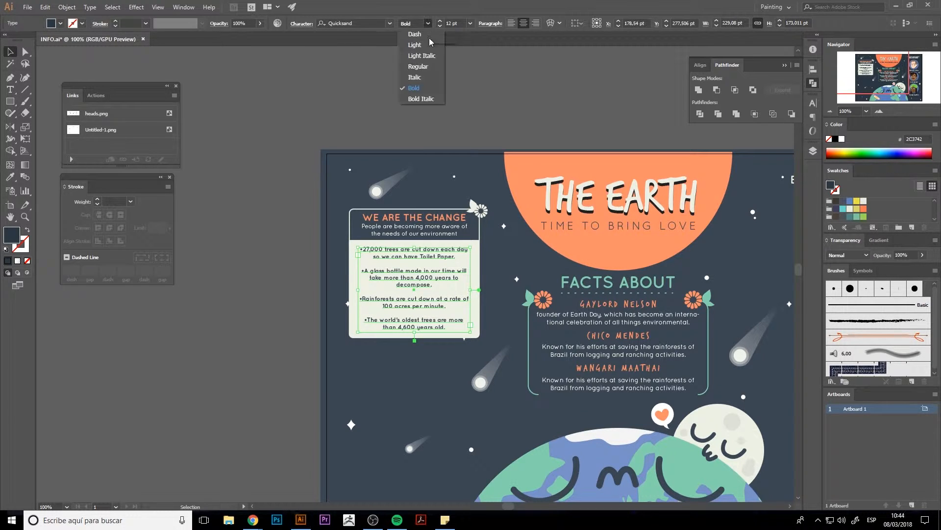
pyautogui.click(417, 69)
pyautogui.click(272, 375)
# Create a text area just below the facts panel reading "THE POLLUTION EVOLUTION".
pyautogui.moveTo(621, 344); pyautogui.dragTo(484, 269)
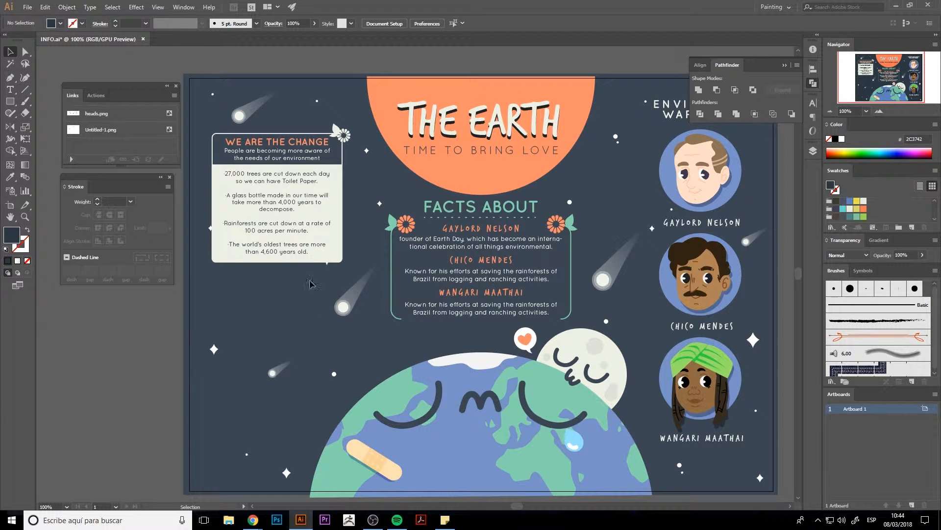
pyautogui.moveTo(310, 283); pyautogui.dragTo(337, 284)
pyautogui.press('t')
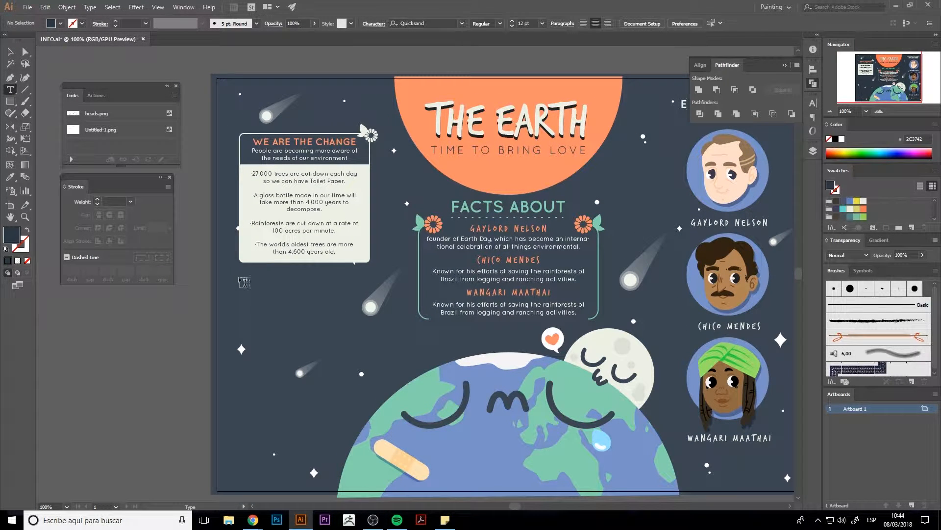
pyautogui.moveTo(237, 277); pyautogui.dragTo(373, 303)
pyautogui.write('the')
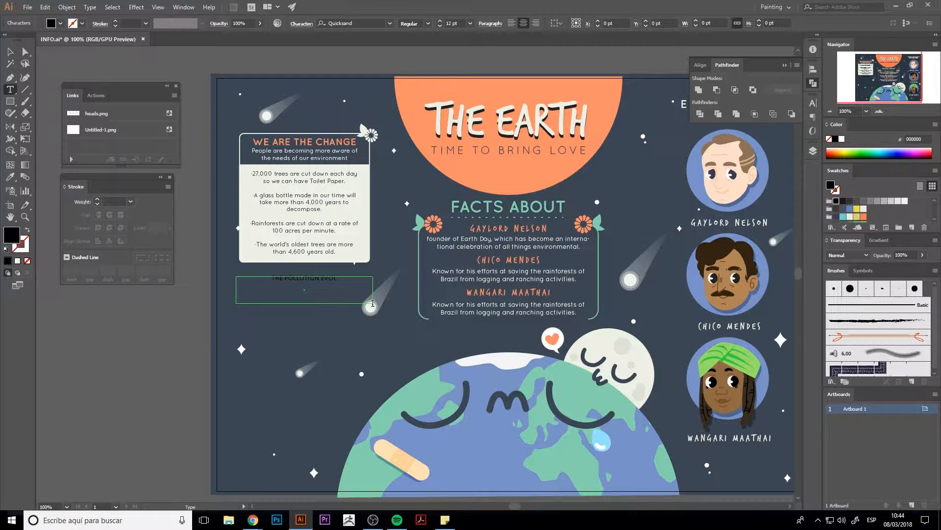
pyautogui.hotkey('alt', 'Tab')
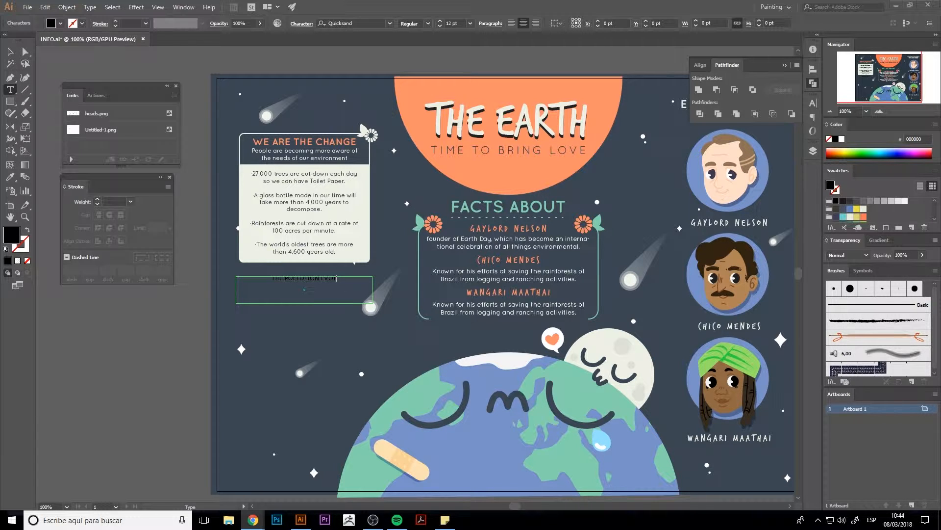
pyautogui.hotkey('alt', 'Tab')
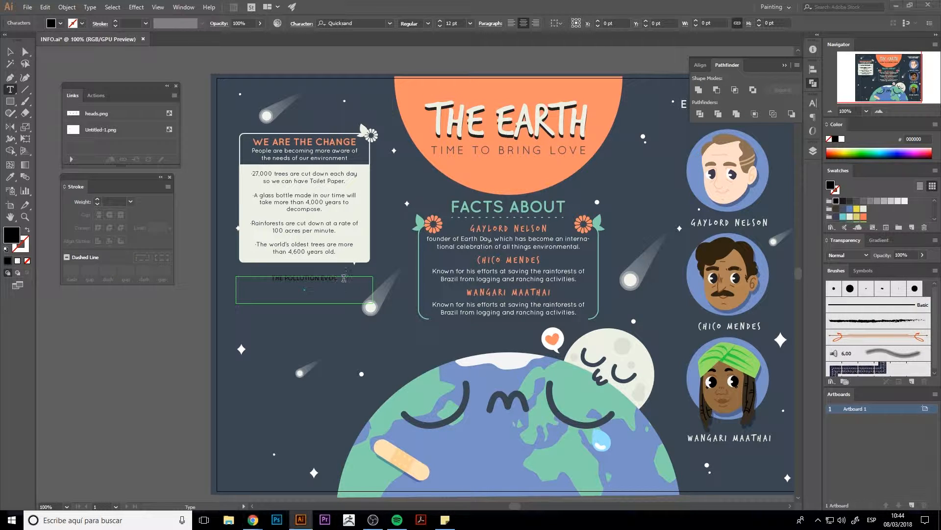
# Set the "WE ARE THE CHANGE" heading in the TrashHand font at 25 pt.
pyautogui.moveTo(253, 142); pyautogui.dragTo(357, 142)
pyautogui.click(367, 24)
pyautogui.write('trash')
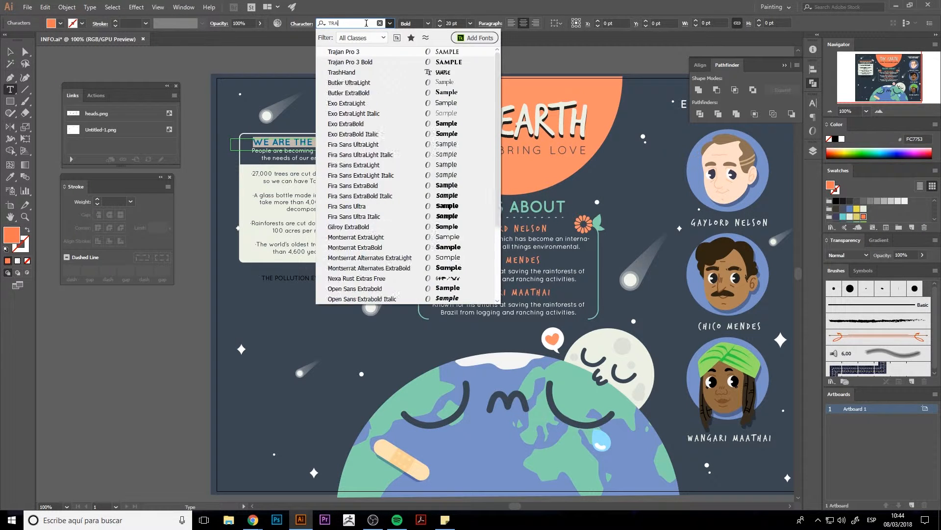
pyautogui.click(378, 51)
pyautogui.click(440, 22)
pyautogui.click(440, 21)
pyautogui.click(440, 22)
pyautogui.click(441, 22)
pyautogui.click(441, 22)
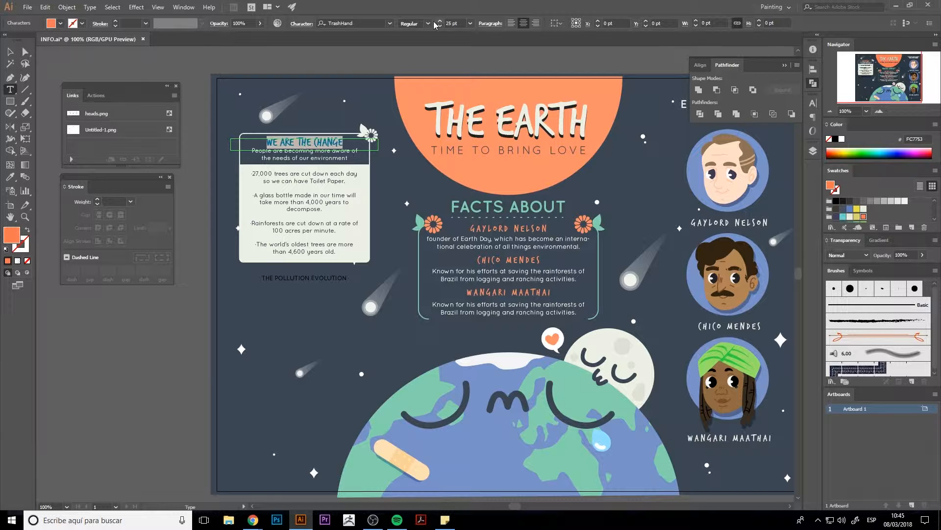
pyautogui.click(9, 50)
pyautogui.click(136, 332)
pyautogui.moveTo(332, 112); pyautogui.dragTo(190, 249)
pyautogui.click(190, 253)
# Set the sentence under the "WE ARE THE CHANGE" heading to 11 pt and nudge it slightly down.
pyautogui.press('a')
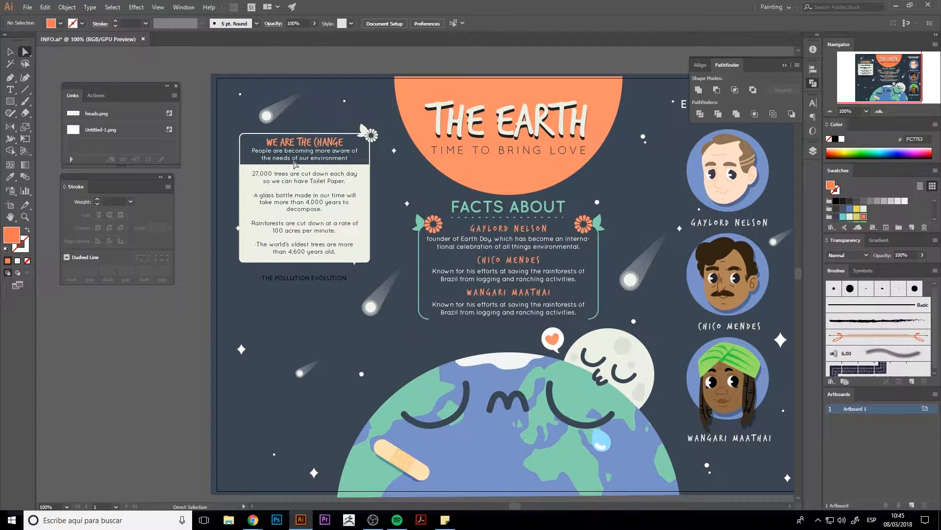
pyautogui.click(293, 160)
pyautogui.click(503, 25)
pyautogui.press('Down')
pyautogui.press('Down')
pyautogui.press('Down')
pyautogui.press('Down')
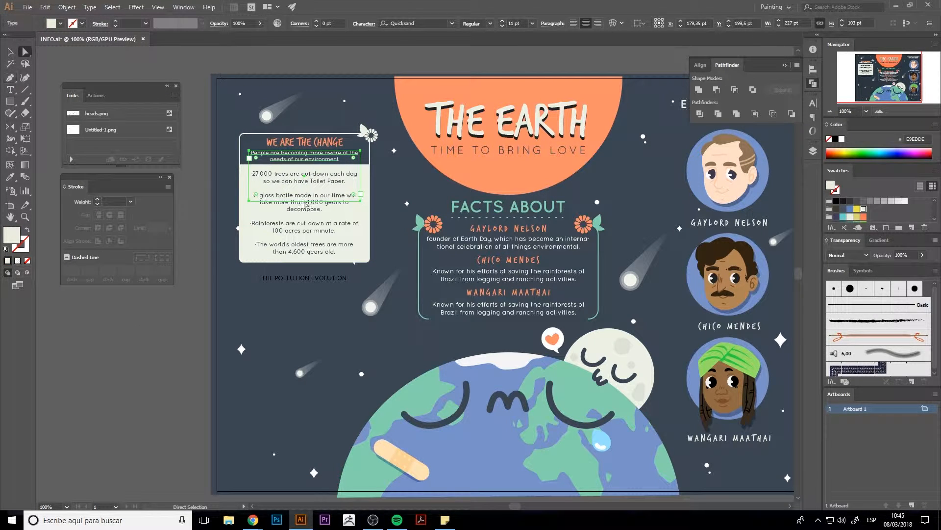
pyautogui.click(9, 50)
pyautogui.click(110, 340)
# Reduce the font size of the sentence under the "WE ARE THE CHANGE" heading once more.
pyautogui.click(307, 170)
pyautogui.click(316, 118)
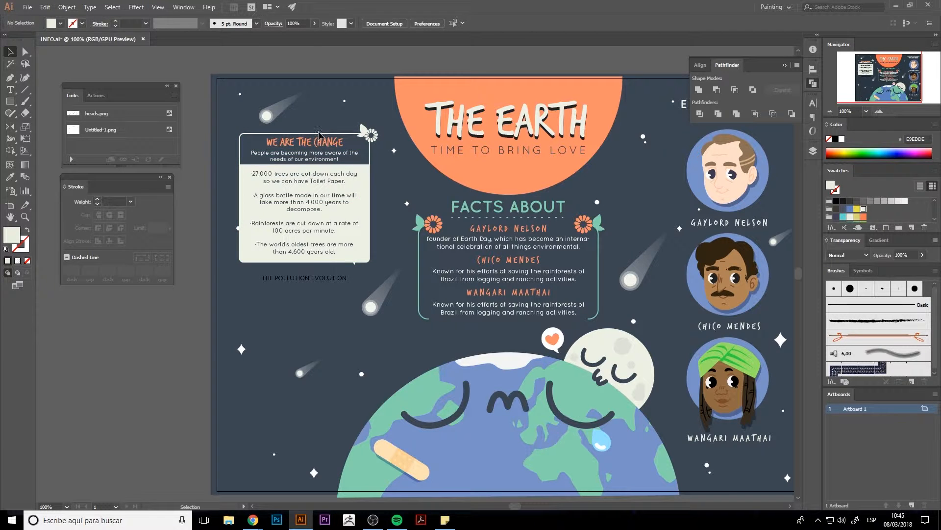
pyautogui.click(312, 262)
pyautogui.click(300, 283)
pyautogui.press('a')
pyautogui.click(307, 159)
pyautogui.click(502, 26)
pyautogui.click(130, 335)
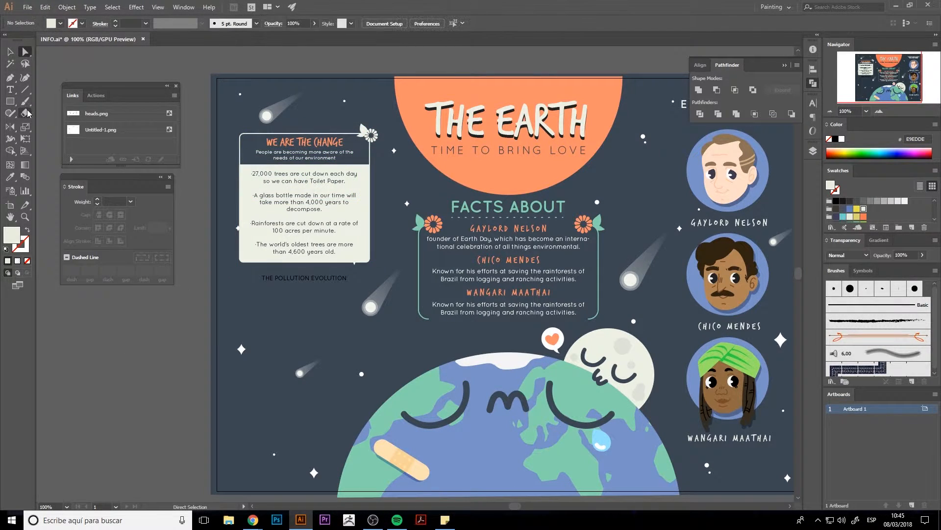
# Try to apply the orange of the title's half circle to the "THE POLLUTION EVOLUTION" text frame.
pyautogui.moveTo(222, 290); pyautogui.dragTo(281, 307)
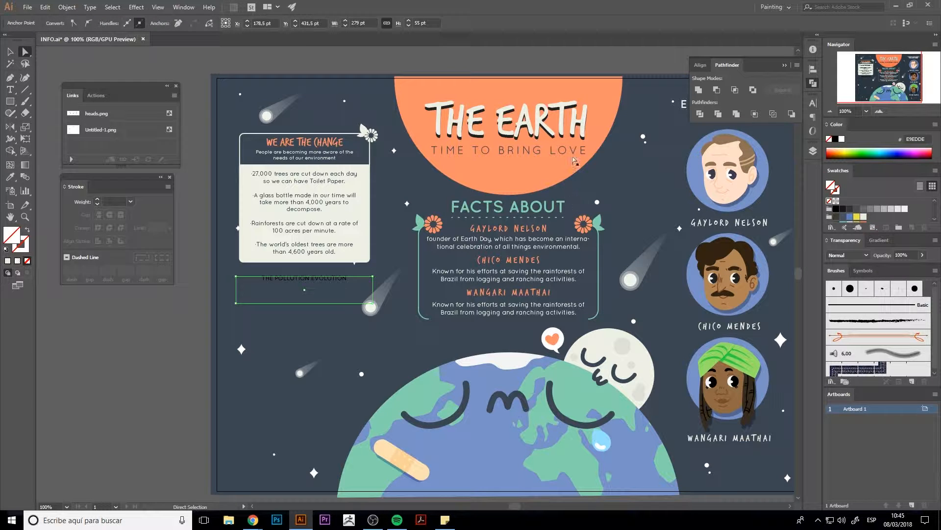
pyautogui.press('i')
pyautogui.click(573, 161)
pyautogui.click(10, 52)
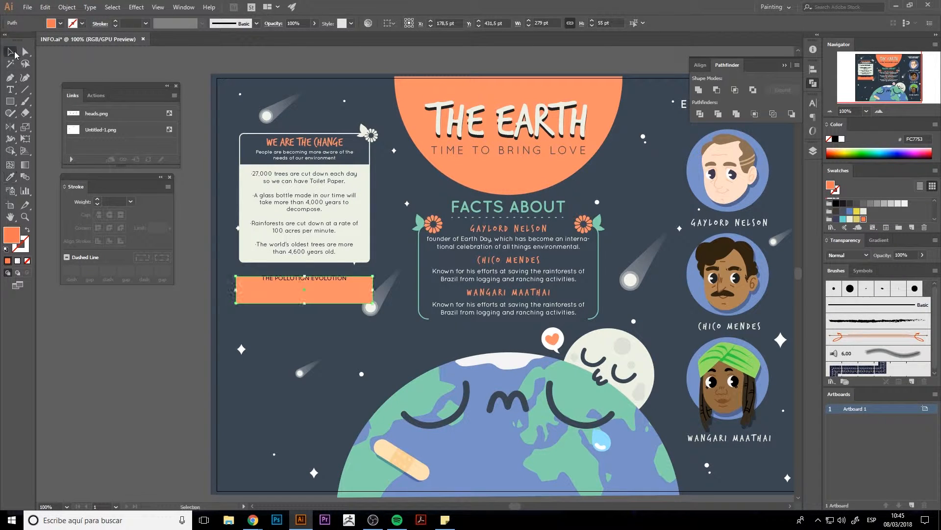
pyautogui.hotkey('ctrl', 'z')
pyautogui.hotkey('ctrl', 'z')
# Copy the orange TrashHand formatting of the "WE ARE THE CHANGE" heading onto "THE POLLUTION EVOLUTION".
pyautogui.click(195, 362)
pyautogui.click(285, 281)
pyautogui.click(265, 333)
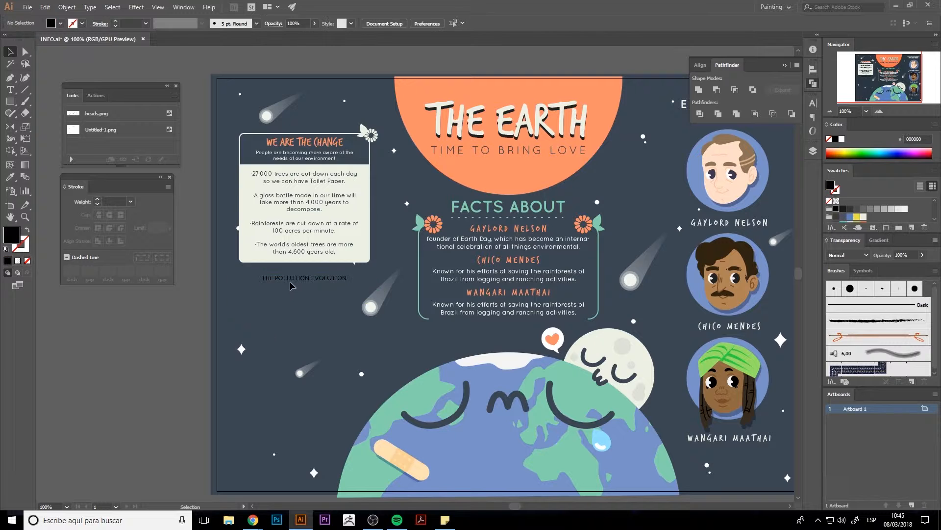
pyautogui.tripleClick(292, 285)
pyautogui.press('i')
pyautogui.click(270, 142)
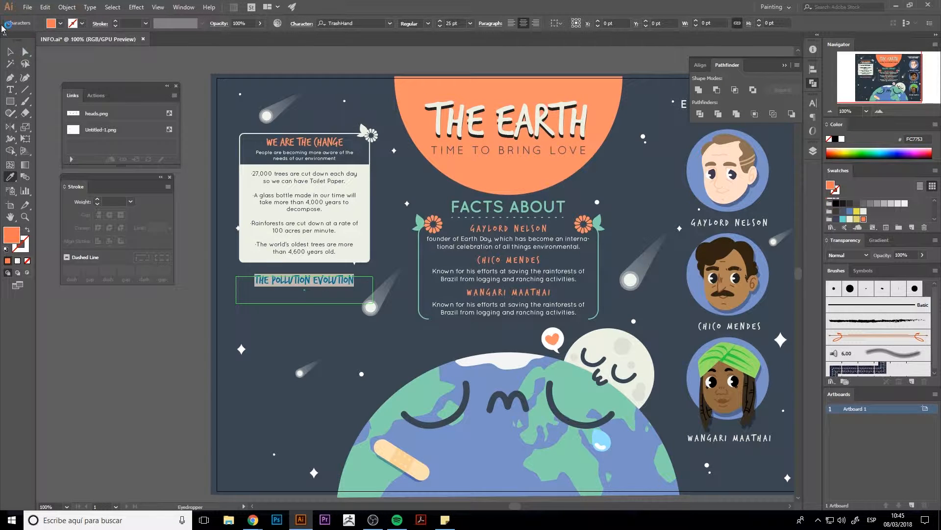
pyautogui.click(11, 51)
pyautogui.click(313, 314)
# Draw a straight orange 1 pt underline beneath "THE POLLUTION EVOLUTION", spanning the heading's width.
pyautogui.press('p')
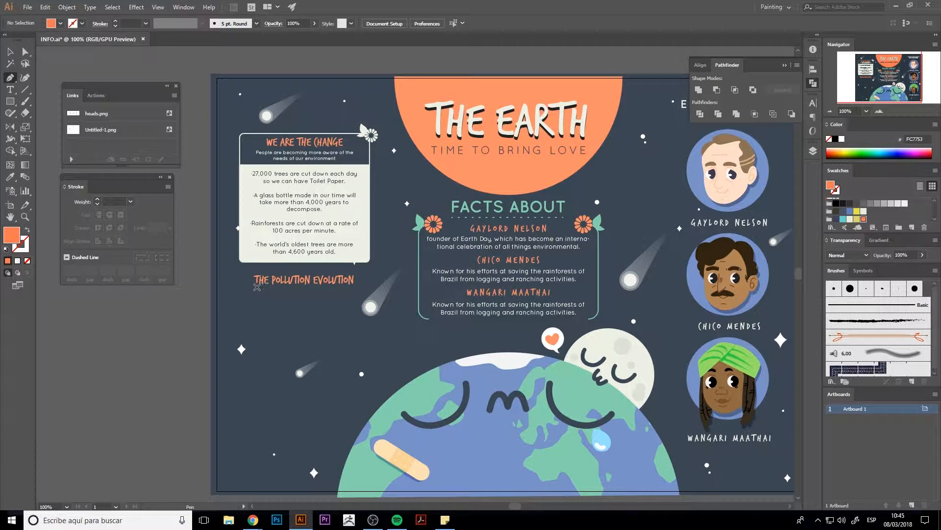
pyautogui.click(256, 286)
pyautogui.keyDown('shift'); pyautogui.click(353, 287); pyautogui.keyUp('shift')
pyautogui.hotkey('shift', 'x')
pyautogui.press('v')
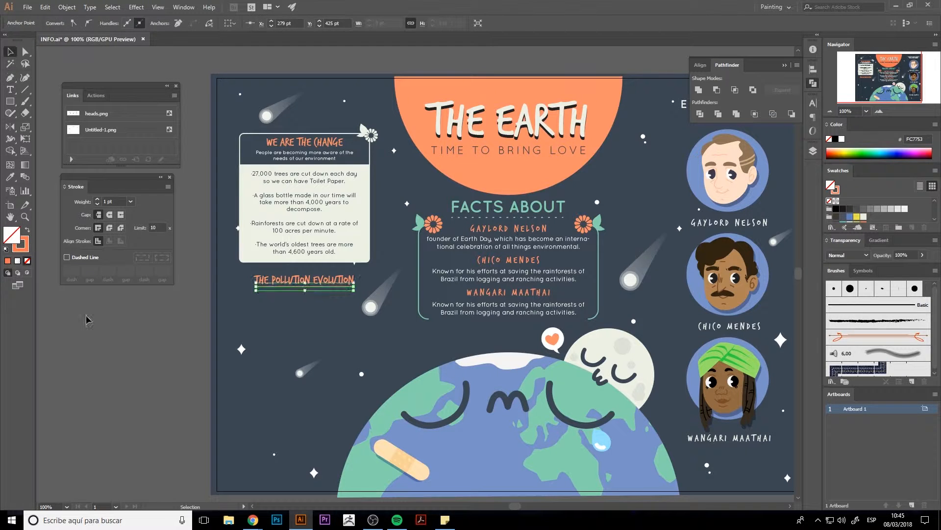
pyautogui.click(87, 317)
# Turn the dashed line under the "FACTS ABOUT" heading into a solid line.
pyautogui.press('a')
pyautogui.click(478, 217)
pyautogui.click(143, 359)
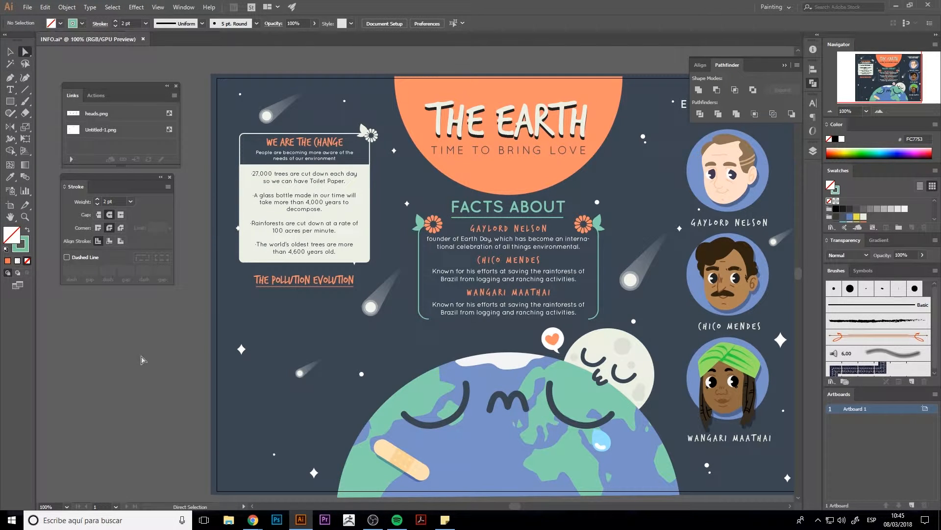
pyautogui.click(334, 286)
pyautogui.click(149, 372)
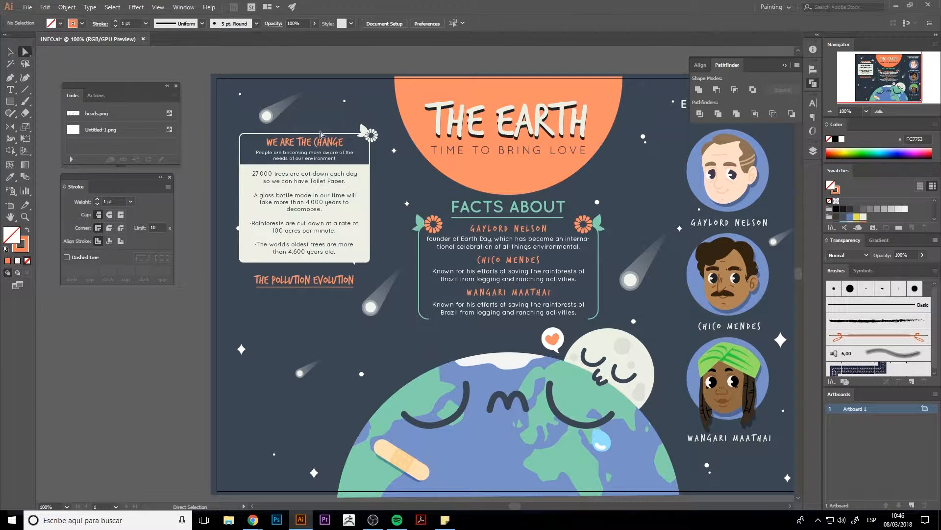
# Shorten the off-white facts panel slightly and move it up to meet the heading outline.
pyautogui.click(322, 258)
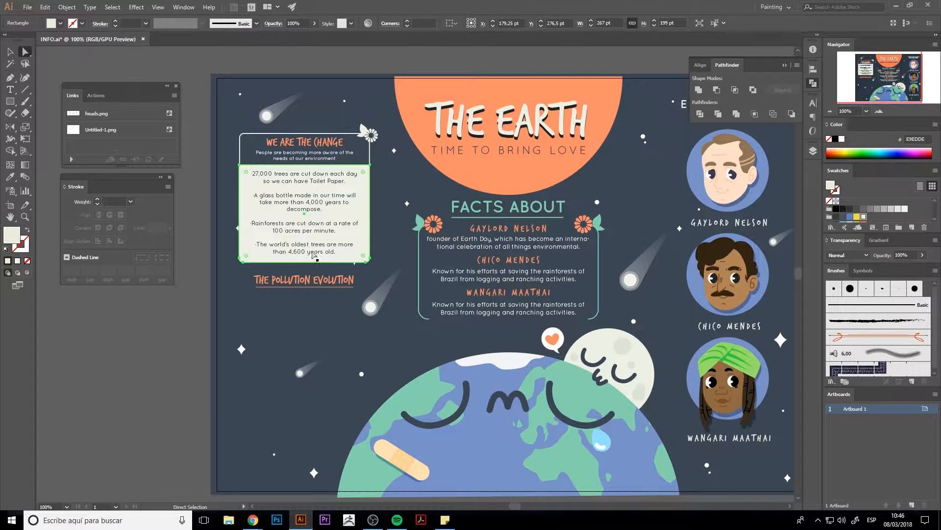
pyautogui.press('v')
pyautogui.click(379, 164)
pyautogui.click(354, 173)
pyautogui.press('a')
pyautogui.click(378, 169)
pyautogui.click(370, 173)
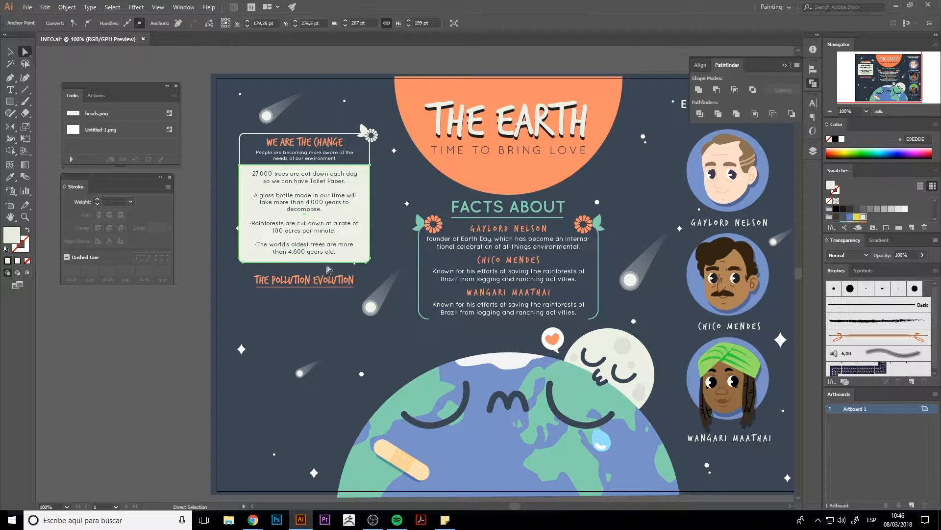
pyautogui.click(339, 166)
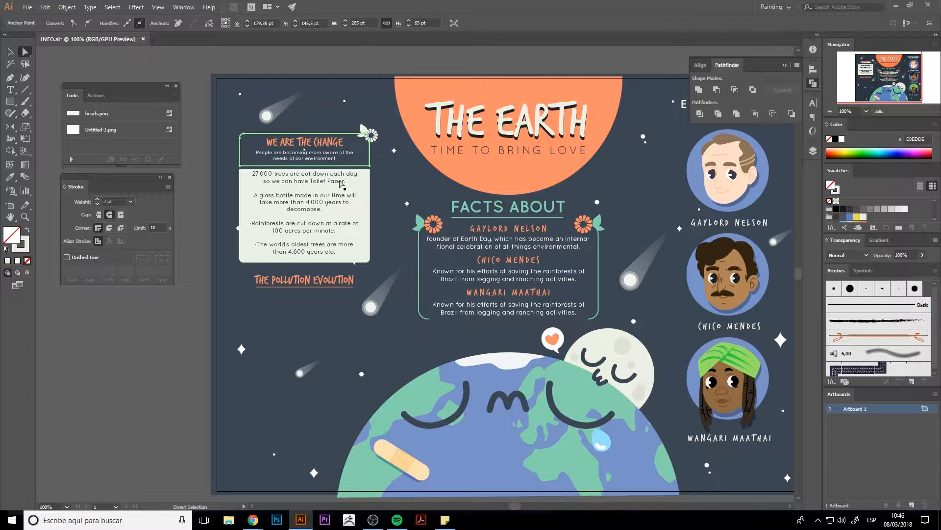
pyautogui.click(374, 221)
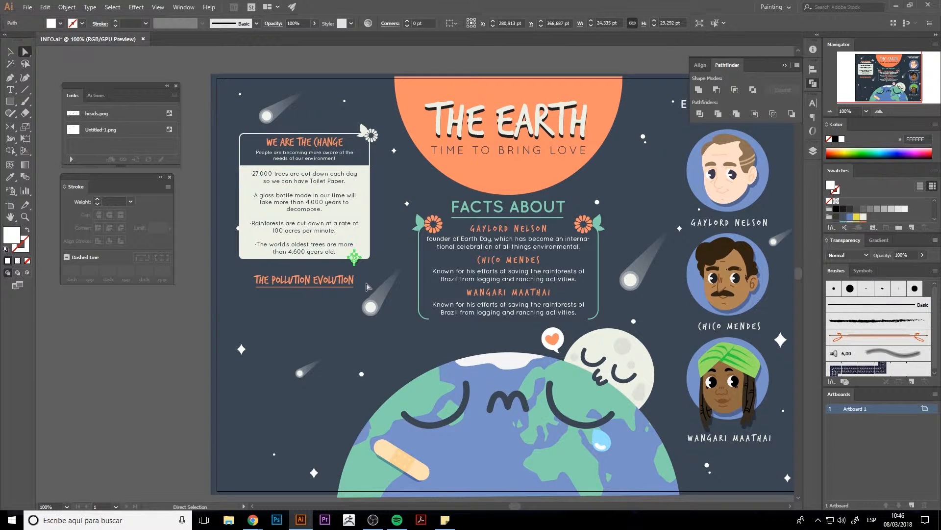
# Move the small white star off the facts panel to just below its lower right corner.
pyautogui.click(354, 256)
pyautogui.click(354, 262)
pyautogui.press('v')
pyautogui.click(354, 257)
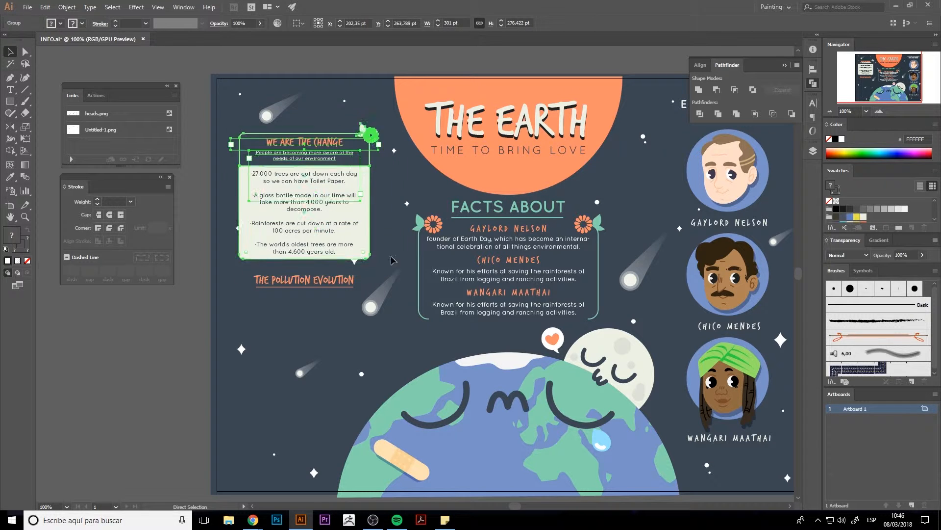
pyautogui.click(362, 269)
pyautogui.moveTo(355, 263); pyautogui.dragTo(300, 327)
pyautogui.press('z')
pyautogui.click(386, 259)
pyautogui.hotkey('ctrl', 'z')
pyautogui.press('v')
pyautogui.hotkey('ctrl', 'z')
pyautogui.click(400, 305)
pyautogui.keyDown('ctrl'); pyautogui.keyDown('alt'); pyautogui.click(412, 295); pyautogui.keyUp('alt'); pyautogui.keyUp('ctrl')
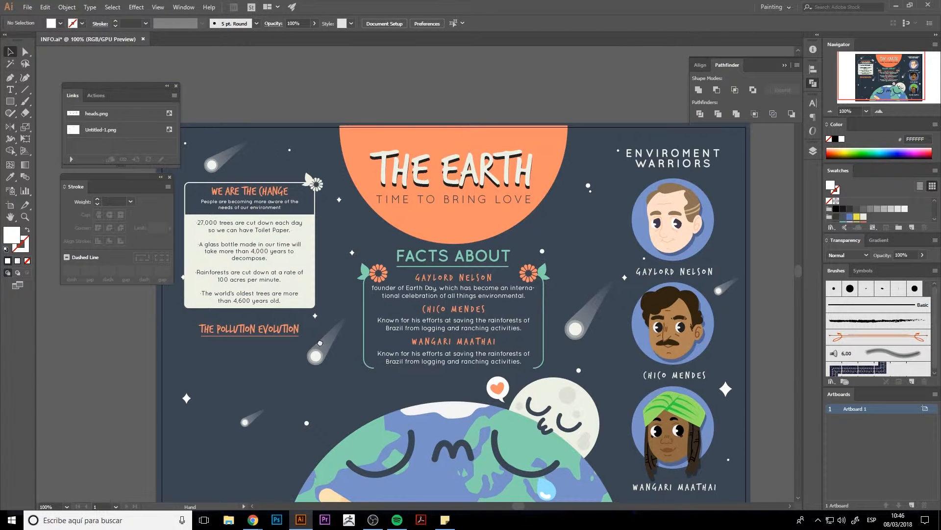
# Copy the "THE POLLUTION EVOLUTION" text formatting onto the "ENVIROMENT WARRIORS" heading and enlarge it to 33 pt.
pyautogui.moveTo(361, 319); pyautogui.dragTo(336, 344)
pyautogui.click(655, 169)
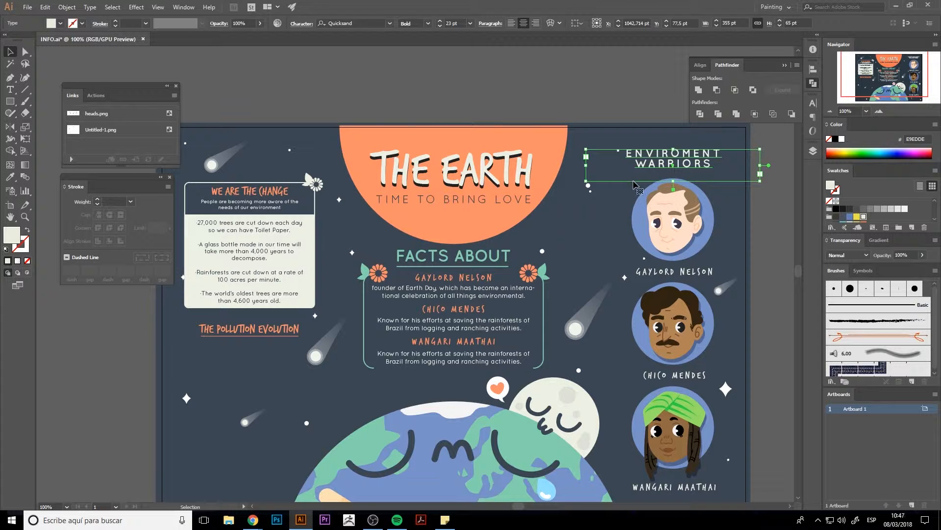
pyautogui.press('i')
pyautogui.click(249, 328)
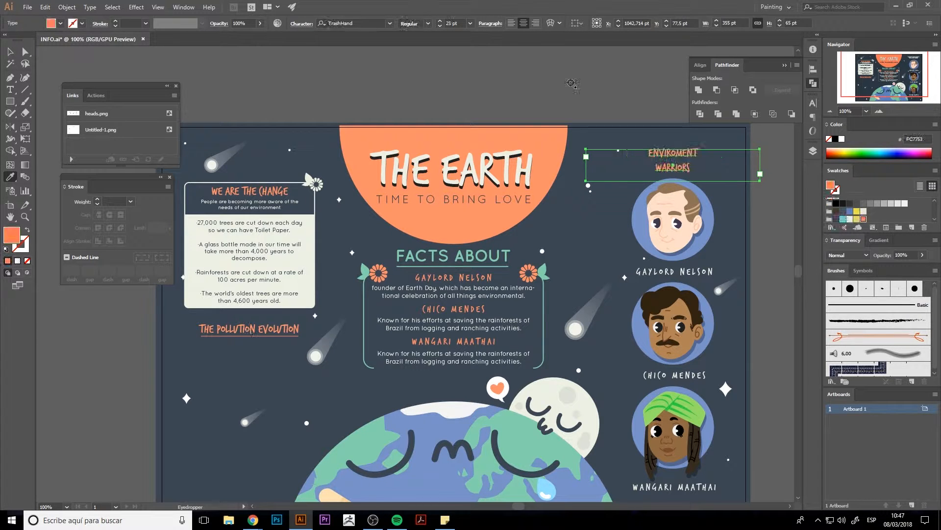
pyautogui.click(440, 23)
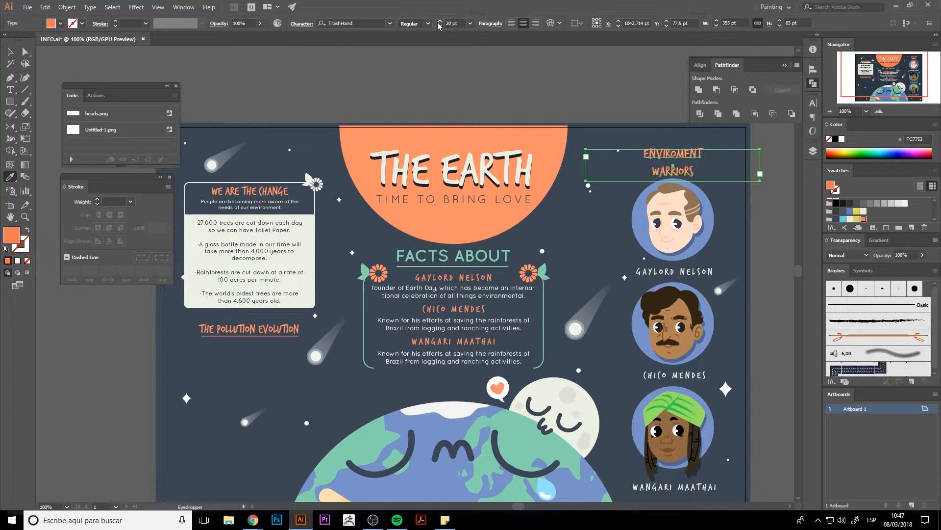
pyautogui.click(440, 23)
# Tighten the line spacing of the "ENVIROMENT WARRIORS" heading so its two lines sit closer together.
pyautogui.click(813, 103)
pyautogui.click(764, 158)
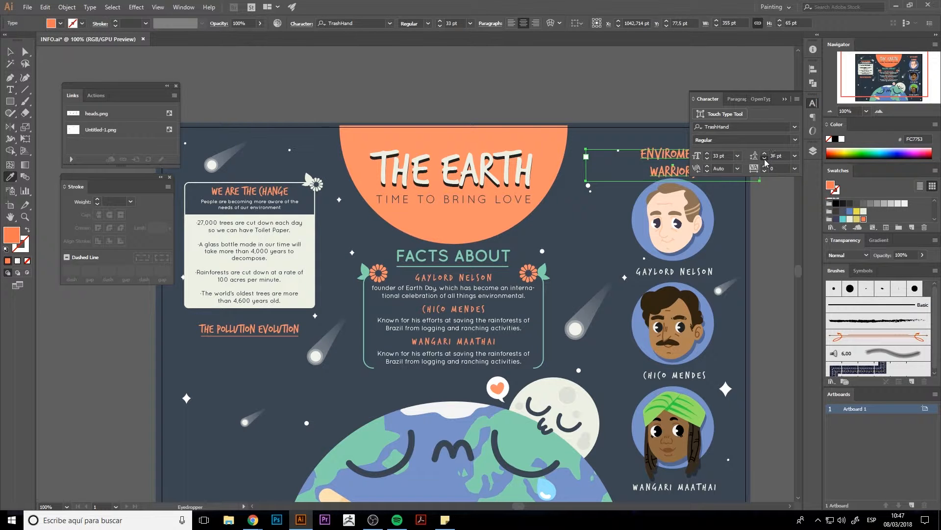
pyautogui.click(765, 159)
pyautogui.press('v')
pyautogui.click(661, 126)
pyautogui.click(813, 104)
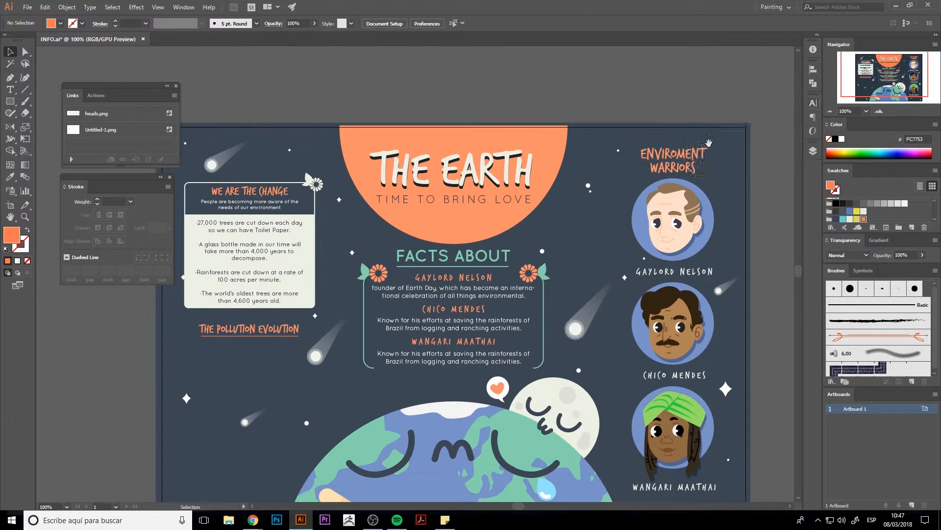
pyautogui.moveTo(699, 279); pyautogui.dragTo(633, 221)
pyautogui.press('a')
pyautogui.click(629, 214)
pyautogui.keyDown('shift'); pyautogui.click(618, 317); pyautogui.keyUp('shift')
pyautogui.keyDown('shift'); pyautogui.click(612, 429); pyautogui.keyUp('shift')
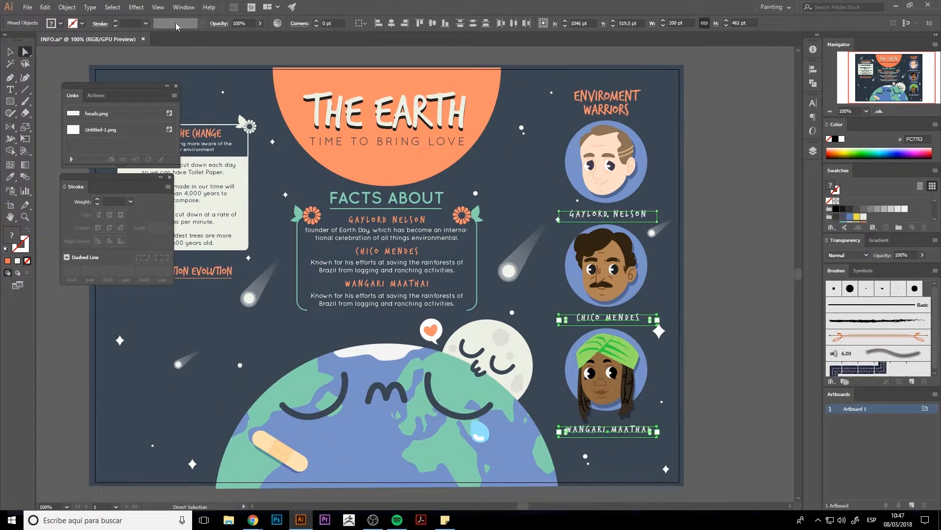
# Set the GAYLORD NELSON caption under the first portrait in Quicksand Regular and reduce its size.
pyautogui.press('t')
pyautogui.click(600, 320)
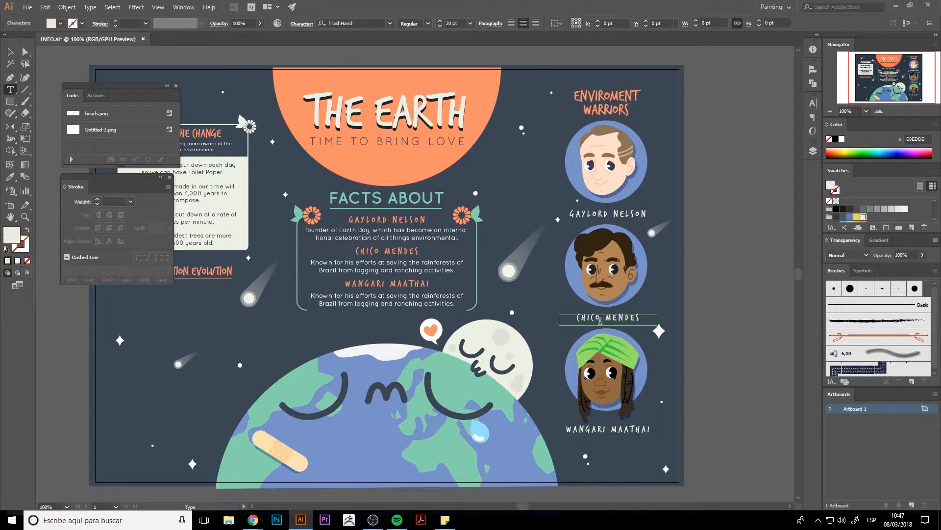
pyautogui.click(593, 217)
pyautogui.click(334, 23)
pyautogui.write('quick')
pyautogui.click(361, 83)
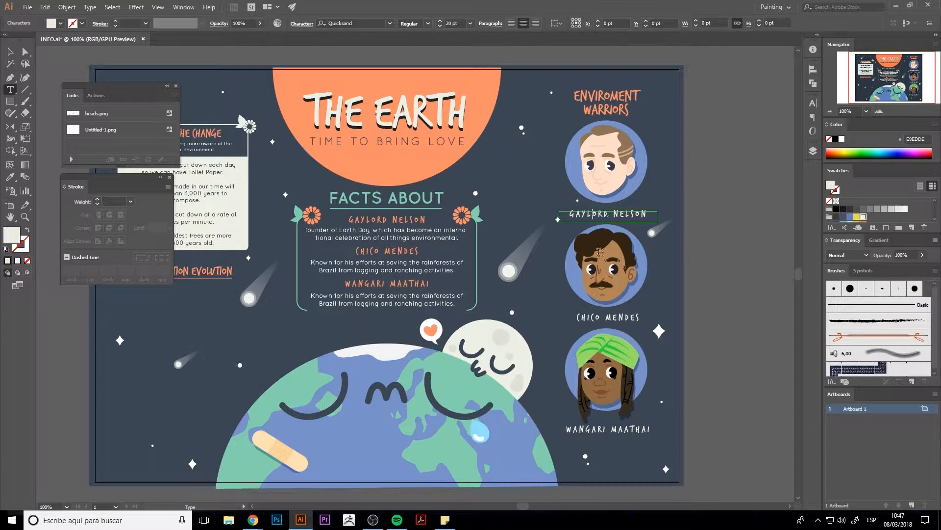
pyautogui.hotkey('ctrl', 'a')
pyautogui.click(344, 23)
pyautogui.write('QUI')
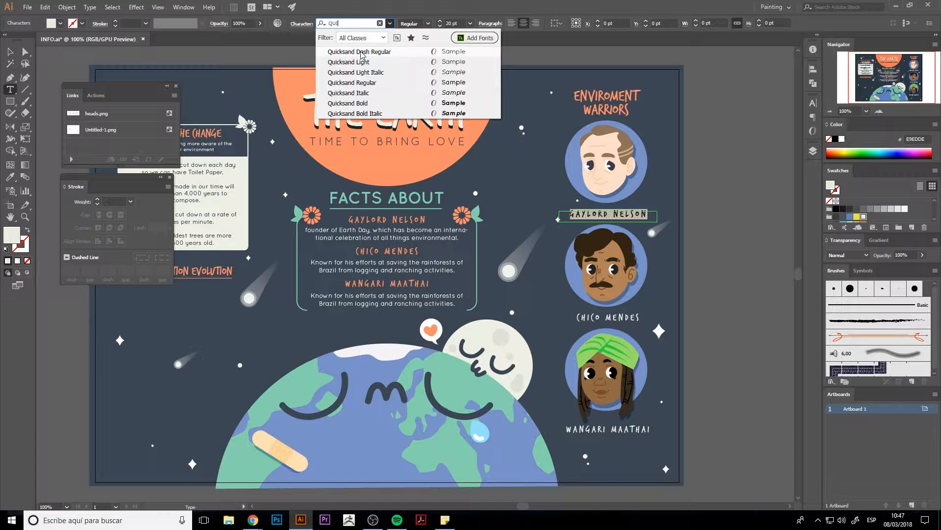
pyautogui.click(371, 85)
pyautogui.click(441, 28)
# Set the CHICO MENDES caption under the second portrait in 15 pt Quicksand Regular and retype it in capitals.
pyautogui.click(632, 318)
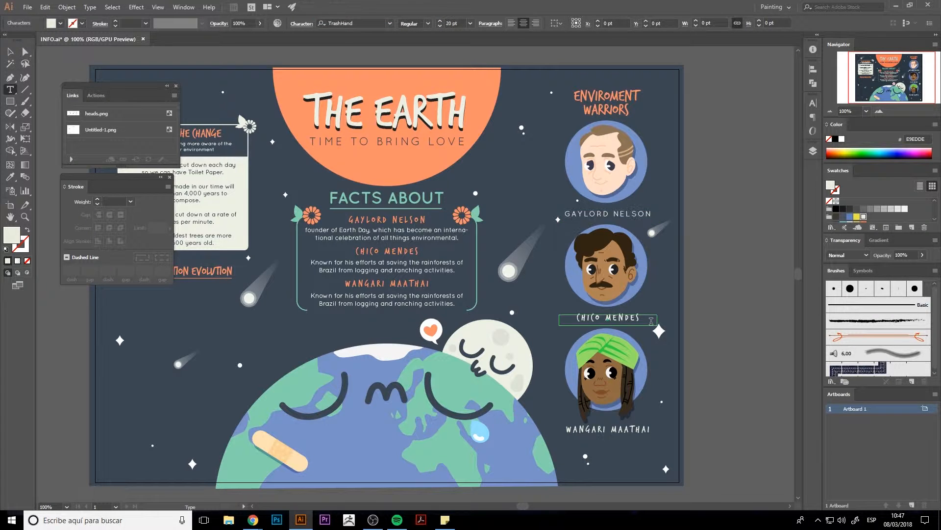
pyautogui.hotkey('ctrl', 'a')
pyautogui.click(344, 23)
pyautogui.write('Q')
pyautogui.click(372, 92)
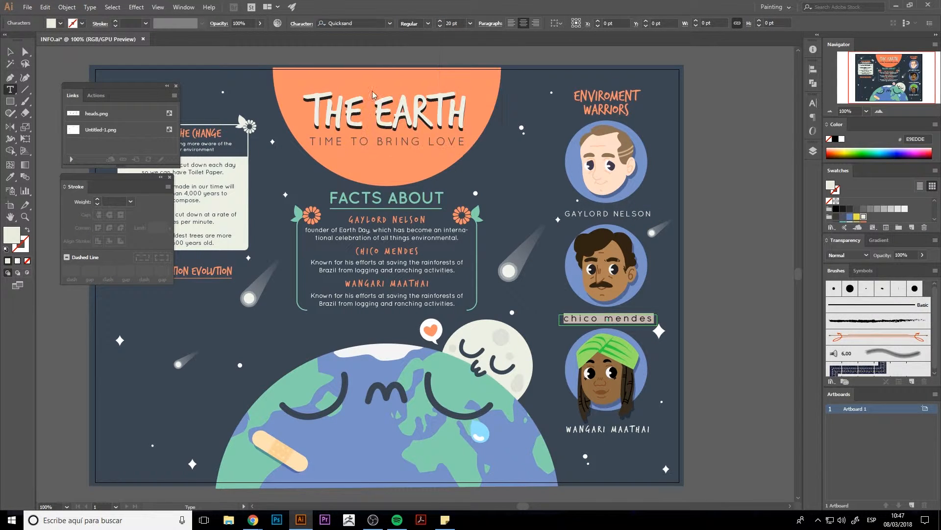
pyautogui.click(440, 26)
pyautogui.click(439, 26)
pyautogui.click(440, 26)
pyautogui.click(440, 26)
pyautogui.click(439, 26)
pyautogui.write('C')
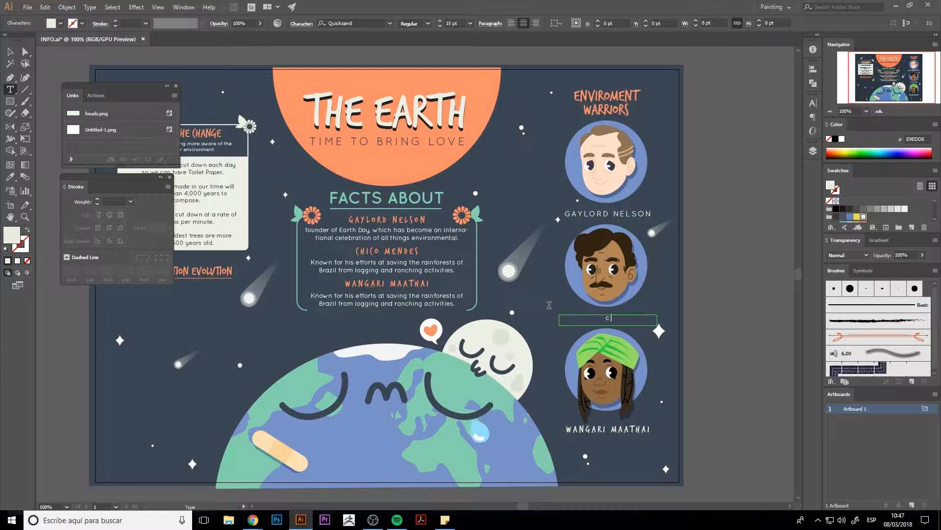
pyautogui.write('HICO MENDES')
# Set the WANGARI MAATHAI portrait caption in Quicksand Regular and reduce its size to match the other two captions.
pyautogui.moveTo(652, 430); pyautogui.dragTo(564, 429)
pyautogui.click(382, 23)
pyautogui.write('COMIC')
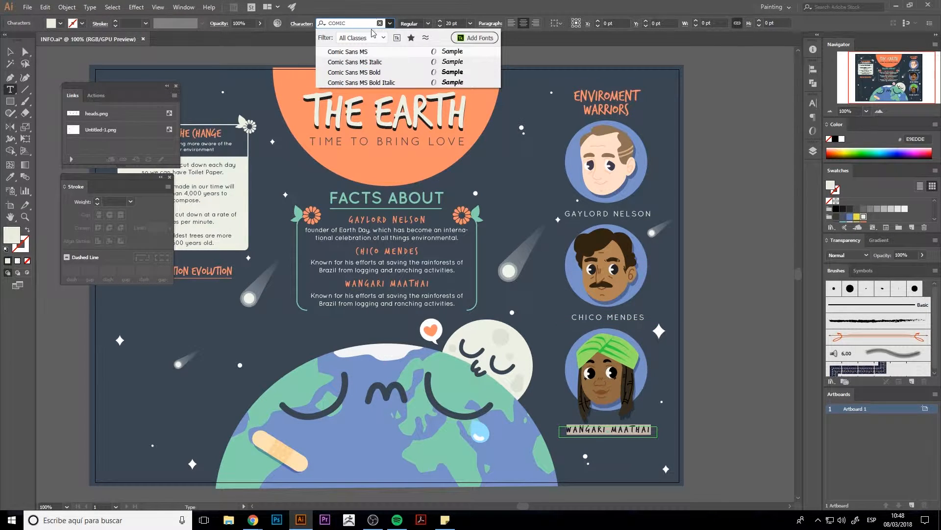
pyautogui.doubleClick(349, 23)
pyautogui.write('QUICK')
pyautogui.click(365, 85)
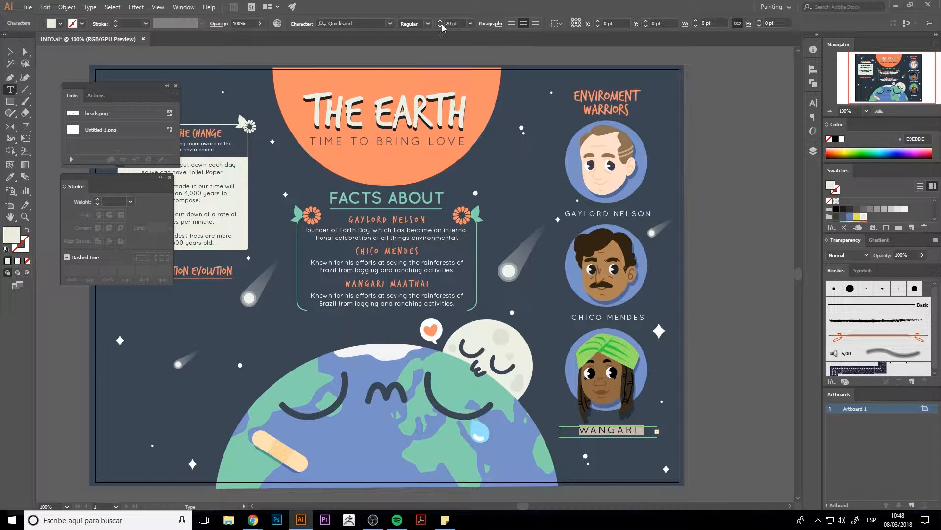
pyautogui.click(440, 26)
pyautogui.click(441, 26)
pyautogui.click(441, 26)
pyautogui.click(440, 26)
pyautogui.click(441, 26)
pyautogui.click(10, 52)
pyautogui.click(689, 321)
# Recolor the FACTS ABOUT heading with the orange FC7753 swatch.
pyautogui.moveTo(655, 307); pyautogui.dragTo(742, 316)
pyautogui.click(512, 204)
pyautogui.click(580, 211)
pyautogui.press('a')
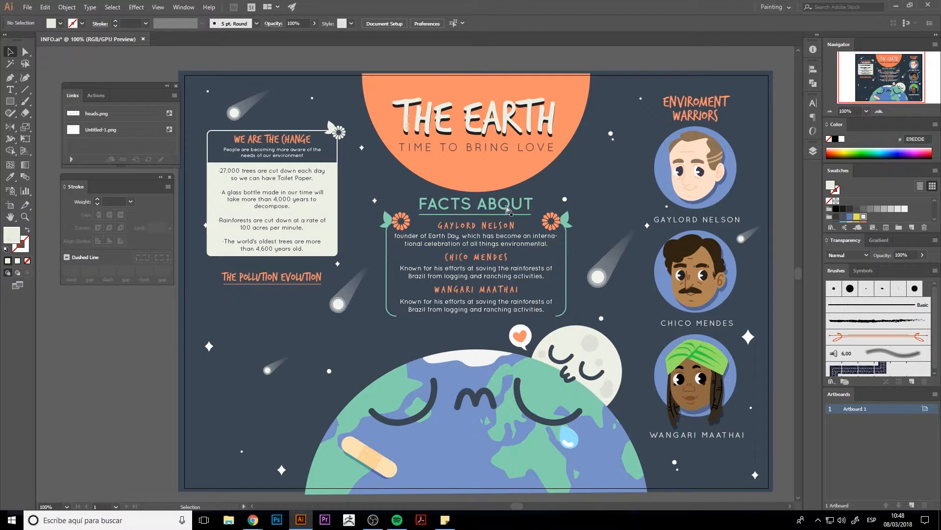
pyautogui.click(512, 205)
pyautogui.keyDown('shift'); pyautogui.click(511, 214); pyautogui.keyUp('shift')
pyautogui.click(864, 211)
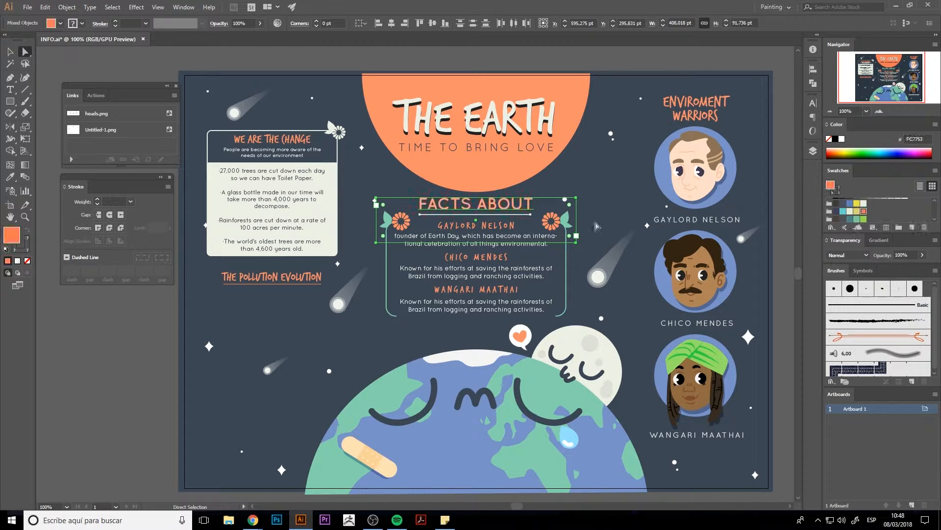
pyautogui.click(505, 220)
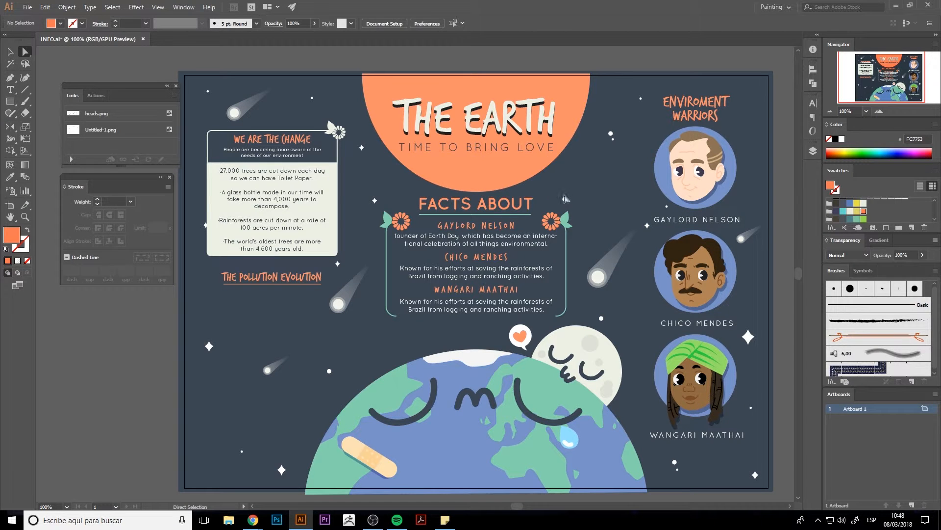
# Widen the orange semicircle behind THE EARTH title symmetrically and shorten it slightly from its lower edge.
pyautogui.press('v')
pyautogui.click(553, 155)
pyautogui.moveTo(592, 132); pyautogui.dragTo(599, 132)
pyautogui.moveTo(476, 191); pyautogui.dragTo(476, 184)
# Nudge THE EARTH title and its TIME TO BRING LOVE subtitle up together by about 9 pt.
pyautogui.click(483, 132)
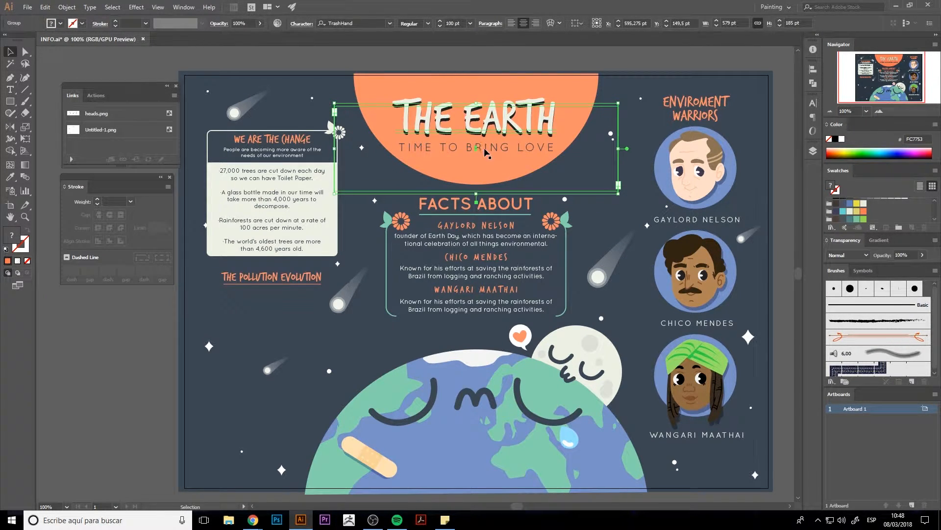
pyautogui.keyDown('shift'); pyautogui.click(485, 148); pyautogui.keyUp('shift')
pyautogui.press('Up')
pyautogui.press('Up')
pyautogui.press('Up')
pyautogui.press('Up')
pyautogui.press('Up')
pyautogui.press('Up')
pyautogui.press('Up')
pyautogui.press('Up')
pyautogui.press('Up')
# Shorten the orange semicircle a little more and nudge the FACTS ABOUT heading slightly upward.
pyautogui.click(535, 190)
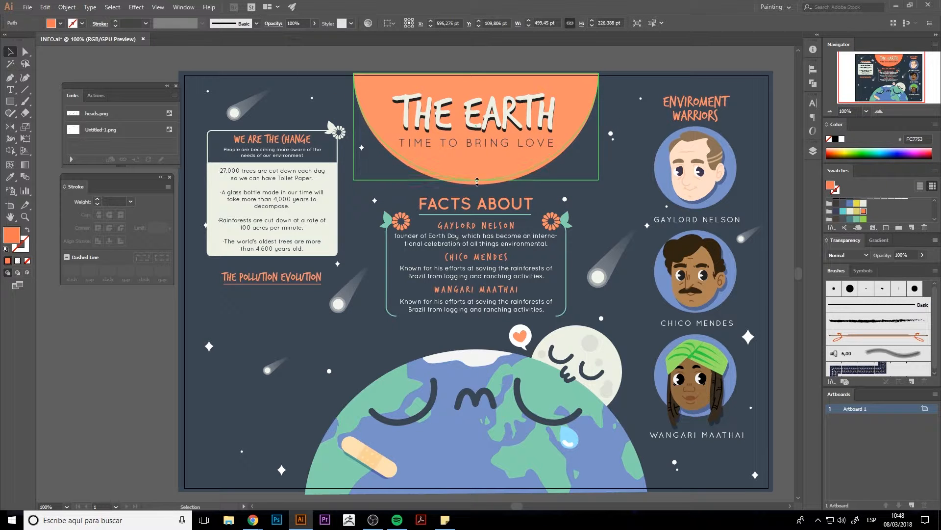
pyautogui.click(497, 207)
pyautogui.press('Up')
pyautogui.press('Up')
pyautogui.press('Up')
pyautogui.press('Up')
pyautogui.click(520, 123)
pyautogui.click(608, 265)
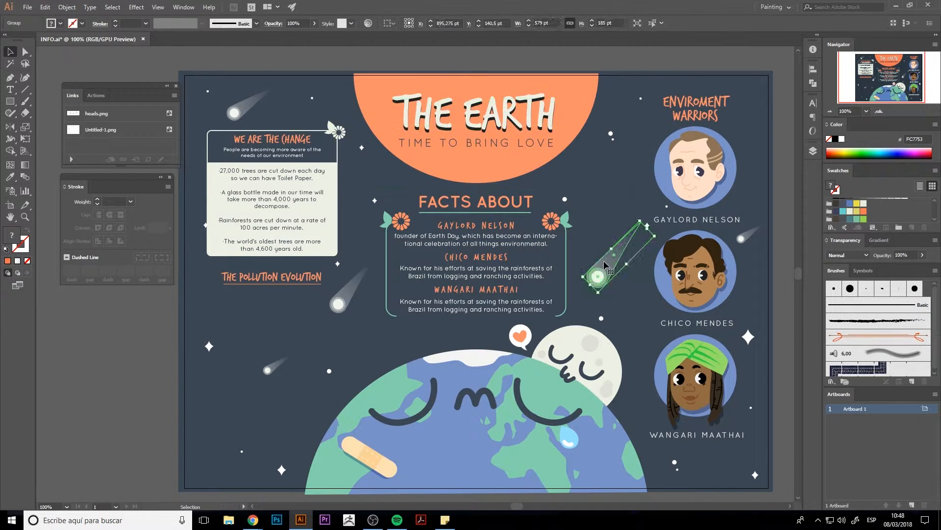
pyautogui.click(576, 251)
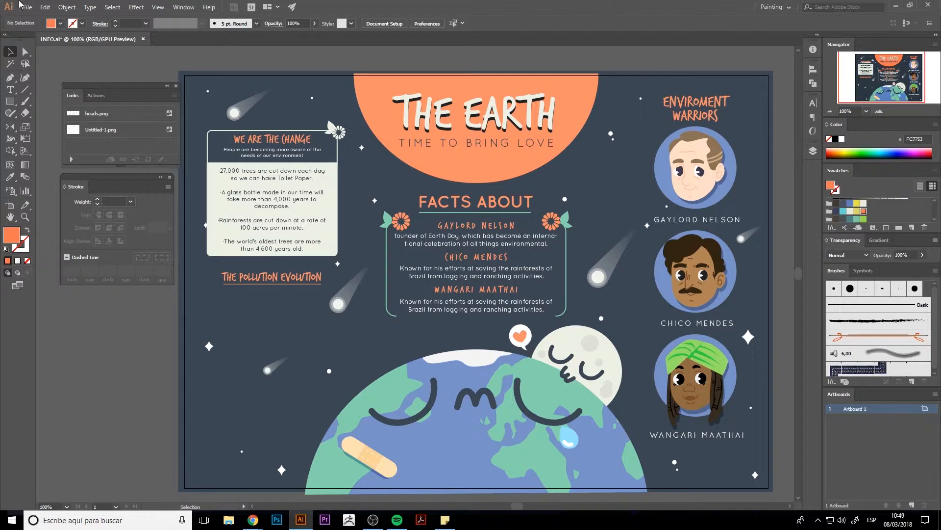
# Save the infographic file.
pyautogui.click(27, 6)
pyautogui.click(30, 88)
pyautogui.hotkey('alt', 'Tab')
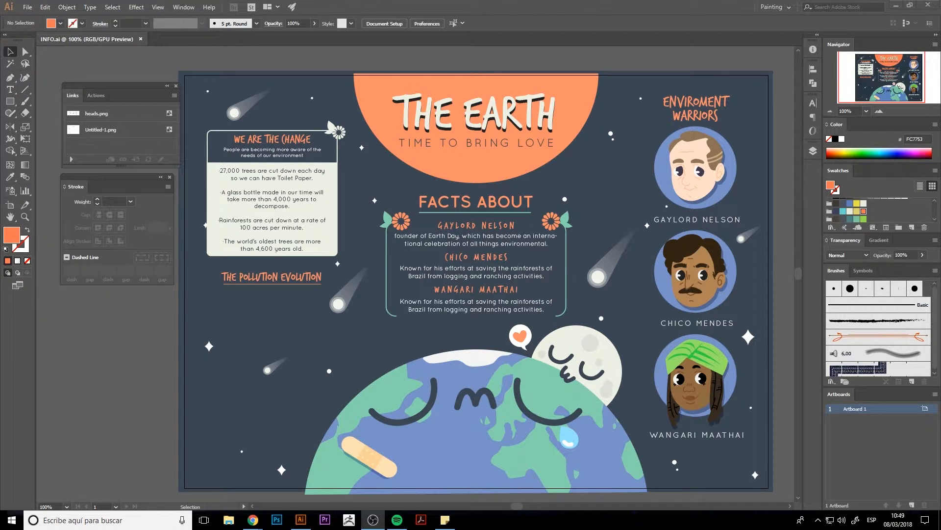
# Add a text box directly under THE POLLUTION EVOLUTION underline reading "most polluting countries".
pyautogui.click(247, 308)
pyautogui.hotkey('ctrl', '+')
pyautogui.hotkey('ctrl', '+')
pyautogui.moveTo(251, 313); pyautogui.dragTo(513, 297)
pyautogui.click(10, 90)
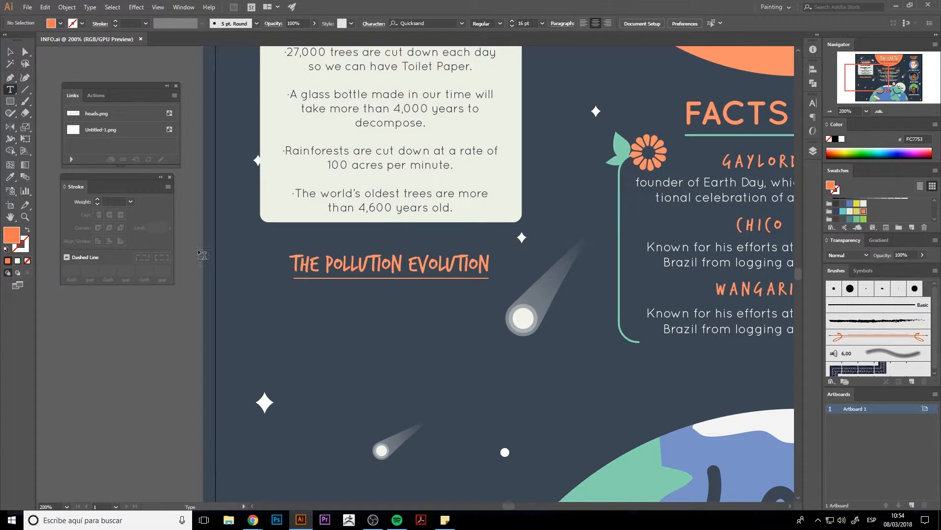
pyautogui.moveTo(295, 284); pyautogui.dragTo(490, 306)
pyautogui.press('BackSpace')
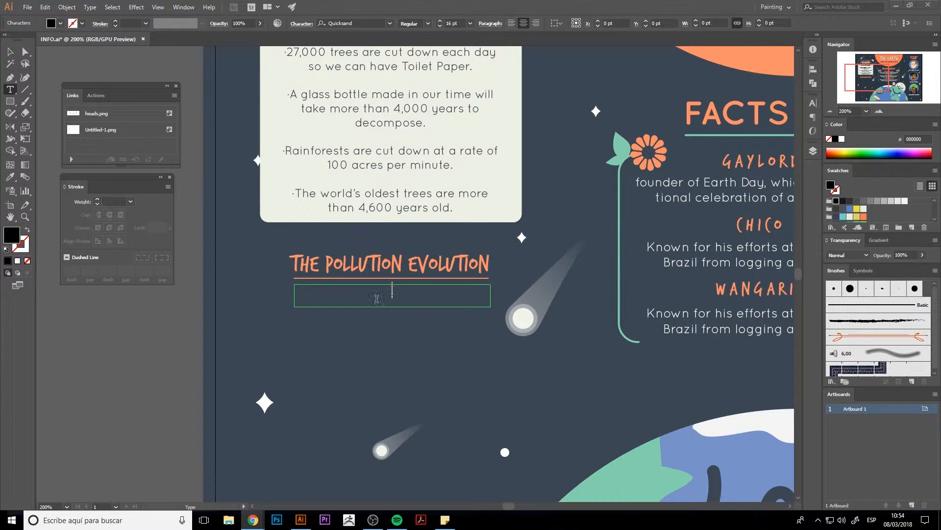
pyautogui.hotkey('alt', 'Tab')
pyautogui.write('most polluting countries')
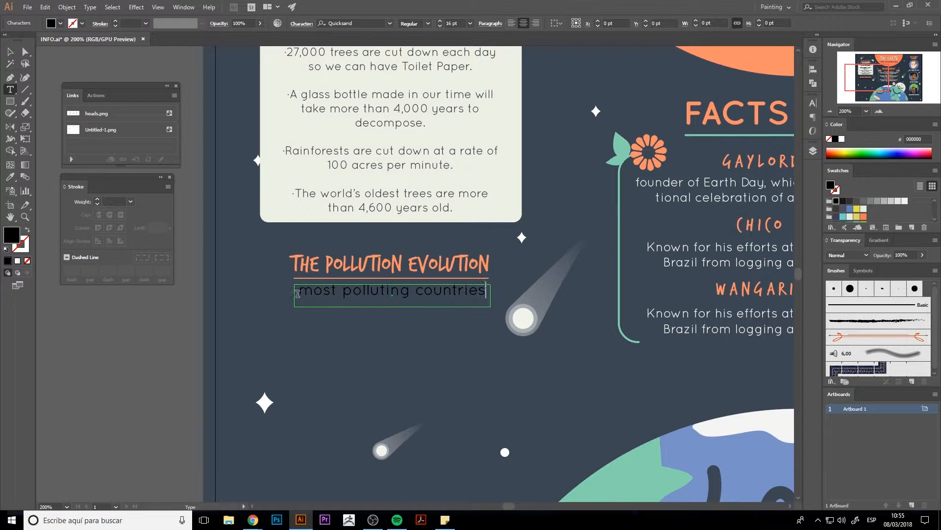
# Set the "most polluting countries" text to Quicksand Light and color it orange FC7753.
pyautogui.hotkey('ctrl', 'a')
pyautogui.click(427, 23)
pyautogui.click(417, 44)
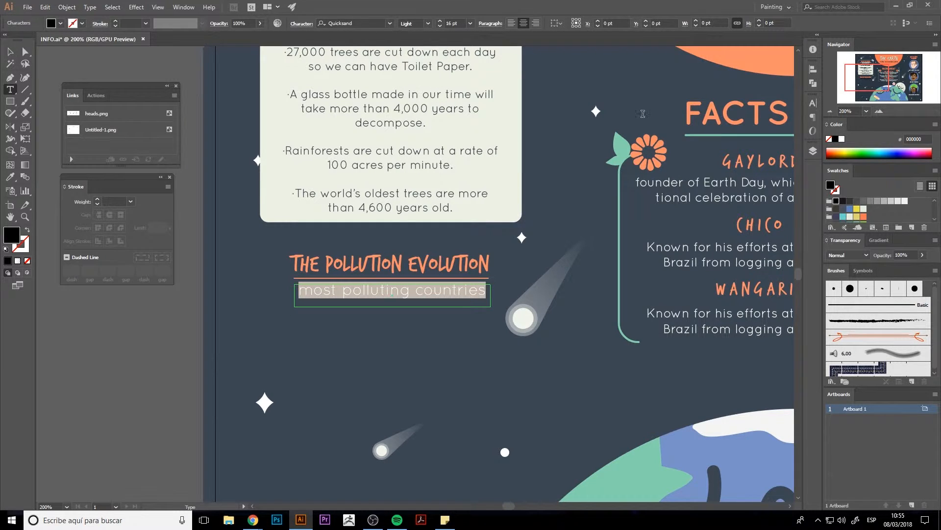
pyautogui.click(865, 216)
pyautogui.click(485, 296)
pyautogui.moveTo(312, 292); pyautogui.dragTo(270, 288)
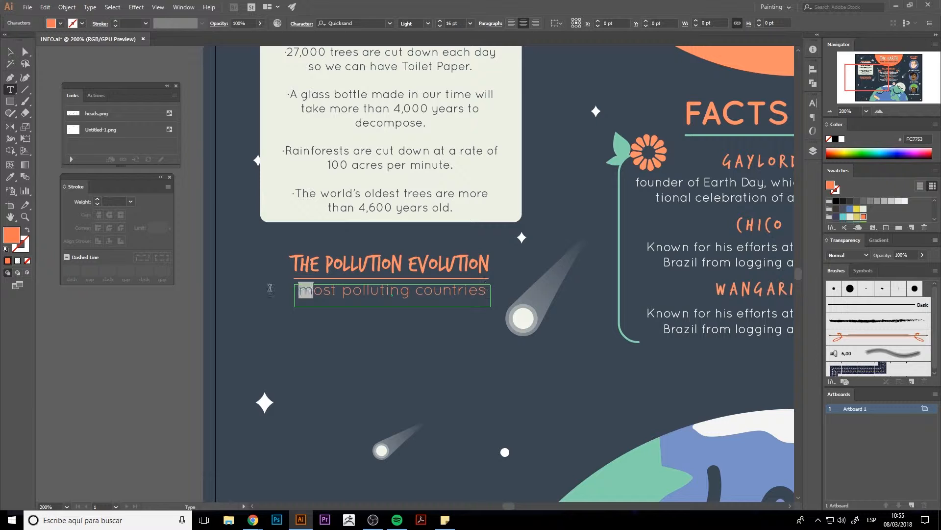
# Retype the "most polluting countries" line in capitals and widen its text box to about 251 pt so it fits.
pyautogui.hotkey('ctrl', 'a')
pyautogui.write('mos')
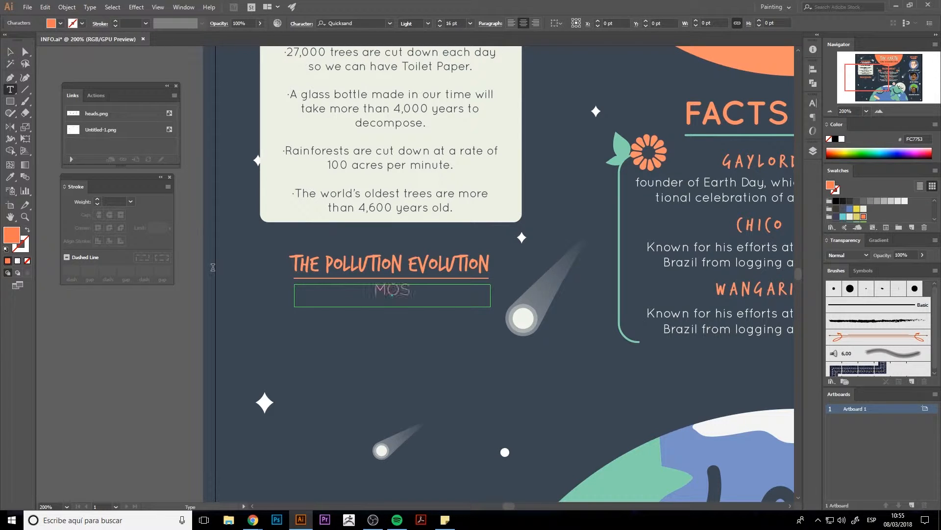
pyautogui.write('t polluting cou')
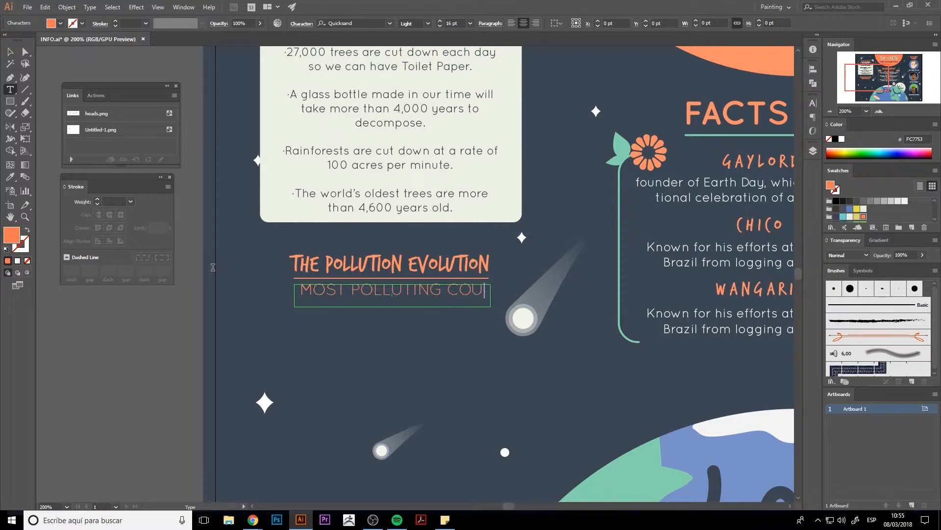
pyautogui.write('n')
pyautogui.click(9, 52)
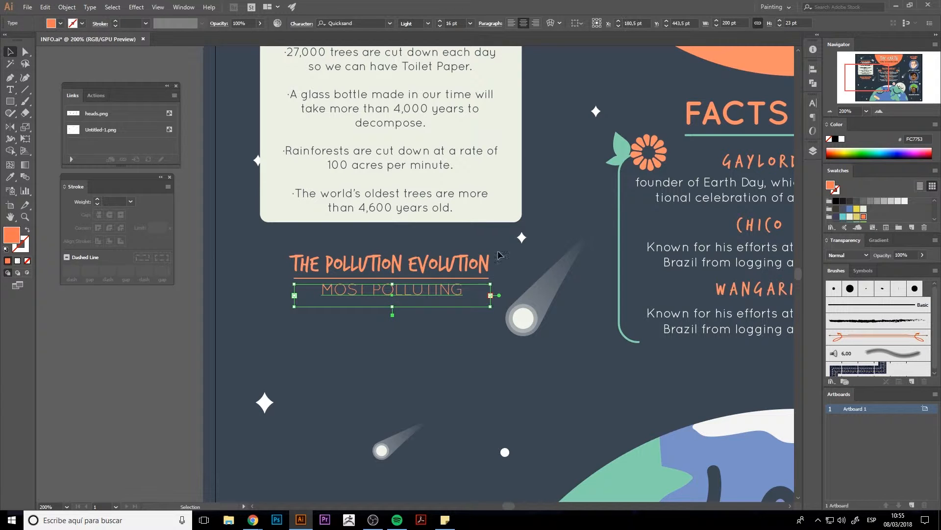
pyautogui.moveTo(490, 295); pyautogui.dragTo(539, 302)
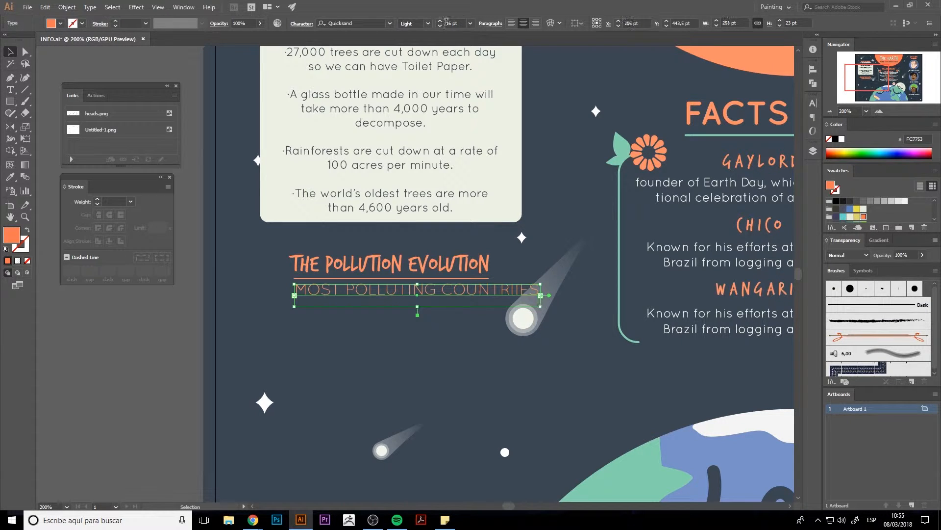
# Reduce the MOST POLLUTING COUNTRIES subtitle to 13 pt and center it under THE POLLUTION EVOLUTION heading.
pyautogui.click(440, 26)
pyautogui.click(441, 26)
pyautogui.click(440, 26)
pyautogui.moveTo(341, 294); pyautogui.dragTo(316, 293)
pyautogui.click(512, 245)
pyautogui.moveTo(473, 293); pyautogui.dragTo(472, 295)
pyautogui.click(472, 297)
# Recolor the MOST POLLUTING COUNTRIES subtitle off-white by sampling the nearby comet's head with the Eyedropper.
pyautogui.click(432, 290)
pyautogui.press('i')
pyautogui.click(523, 319)
pyautogui.press('v')
pyautogui.click(554, 283)
pyautogui.click(584, 314)
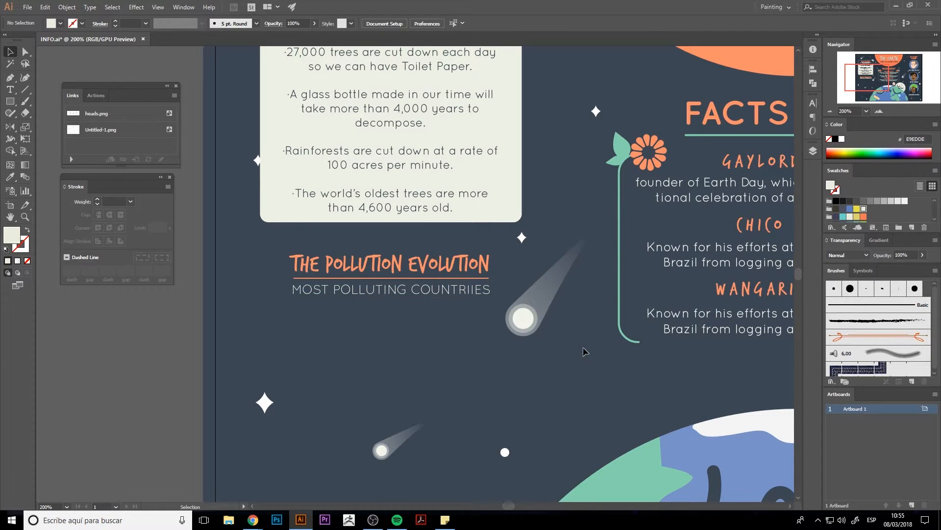
# Move the MOST POLLUTING COUNTRIES subtitle and the heading's underline slightly down to loosen their spacing.
pyautogui.hotkey('ctrl', '0')
pyautogui.hotkey('ctrl', '1')
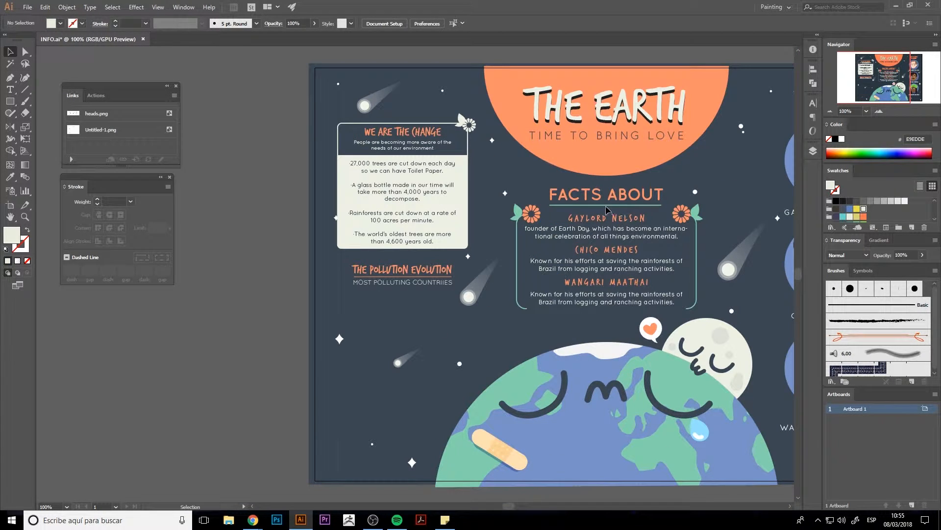
pyautogui.click(430, 284)
pyautogui.click(418, 314)
pyautogui.hotkey('ctrl', '+')
pyautogui.hotkey('ctrl', '+')
pyautogui.hotkey('ctrl', '+')
pyautogui.moveTo(378, 299); pyautogui.dragTo(378, 306)
pyautogui.click(443, 281)
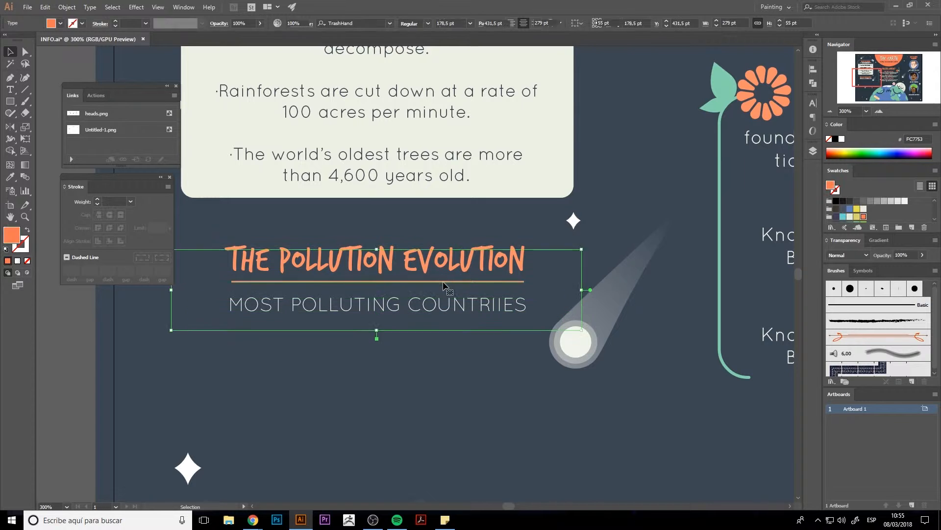
pyautogui.click(489, 319)
# Move the small comet, the white dot and the four-pointed star outward to clear space below the MOST POLLUTING COUNTRIES subtitle.
pyautogui.hotkey('ctrl', '-')
pyautogui.scroll(-2, 464, 342)
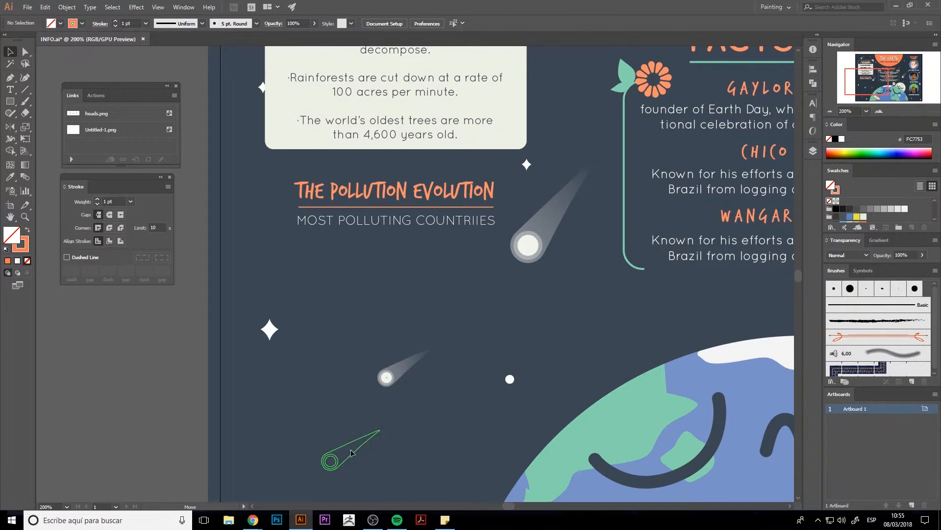
pyautogui.moveTo(351, 453); pyautogui.dragTo(350, 453)
pyautogui.moveTo(510, 379); pyautogui.dragTo(539, 377)
pyautogui.moveTo(331, 461); pyautogui.dragTo(333, 488)
pyautogui.click(404, 385)
pyautogui.moveTo(404, 384); pyautogui.dragTo(485, 376)
pyautogui.moveTo(350, 323); pyautogui.dragTo(336, 317)
pyautogui.click(466, 334)
pyautogui.moveTo(467, 335); pyautogui.dragTo(477, 325)
# Delete the extra I in the subtitle so it reads MOST POLLUTING COUNTRIES.
pyautogui.press('p')
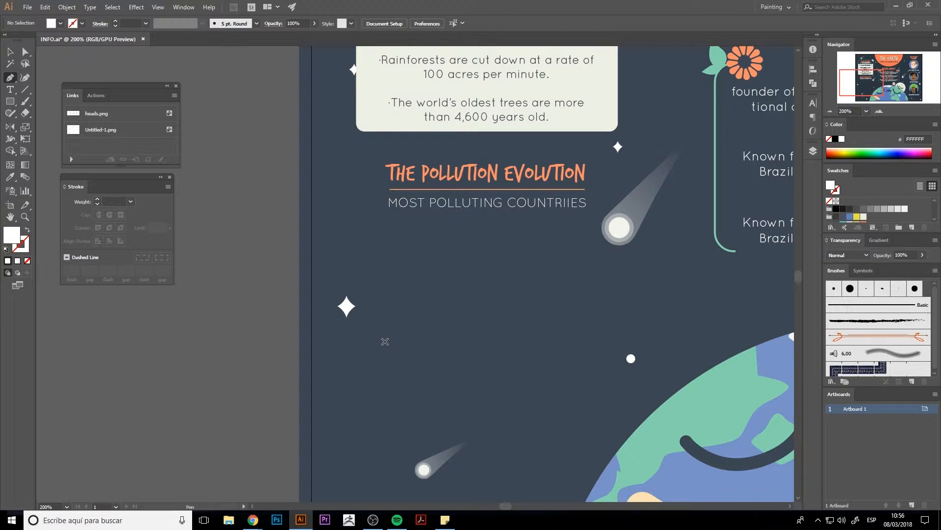
pyautogui.press('t')
pyautogui.click(569, 203)
pyautogui.press('BackSpace')
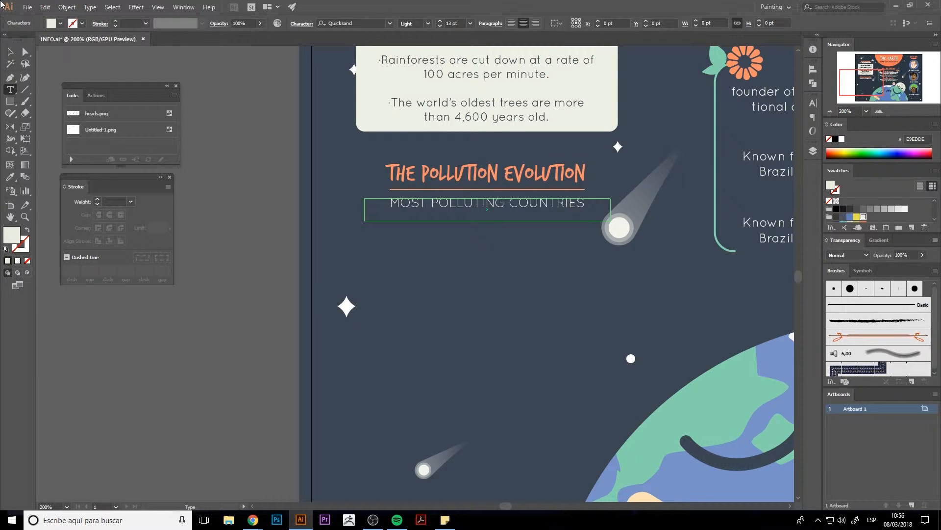
pyautogui.click(10, 51)
pyautogui.click(470, 269)
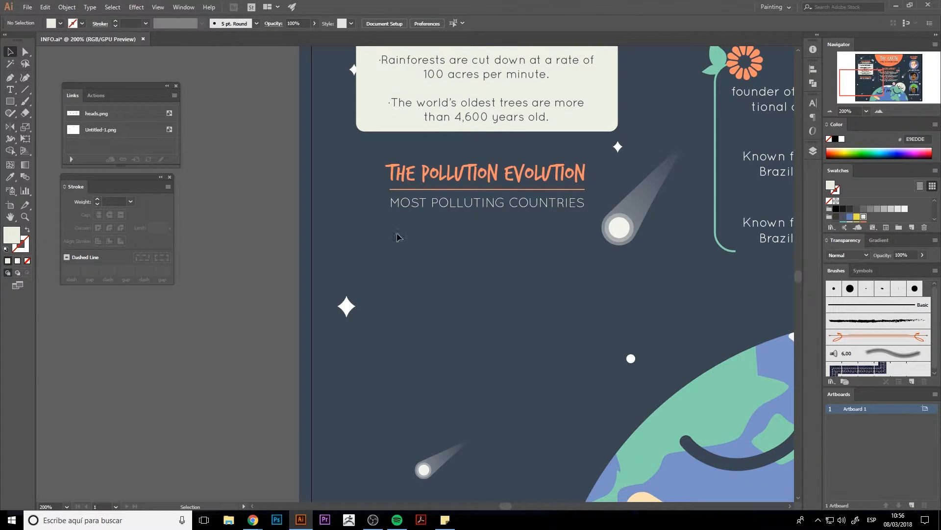
# Draw L-shaped chart axes about 145 pt tall and 230 pt wide below the subtitle, with an off-white 2 pt stroke and no fill.
pyautogui.press('p')
pyautogui.click(379, 236)
pyautogui.keyDown('shift'); pyautogui.click(379, 378); pyautogui.keyUp('shift')
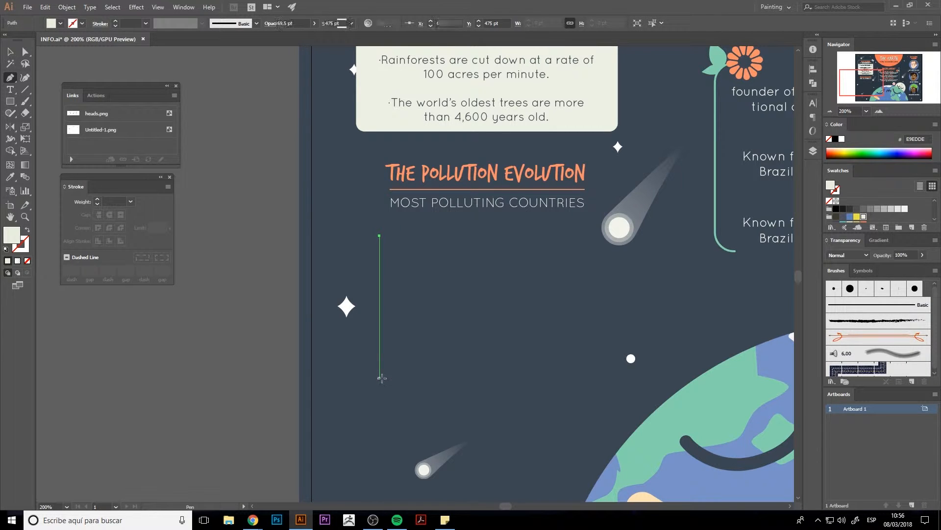
pyautogui.keyDown('shift'); pyautogui.click(607, 377); pyautogui.keyUp('shift')
pyautogui.hotkey('shift', 'x')
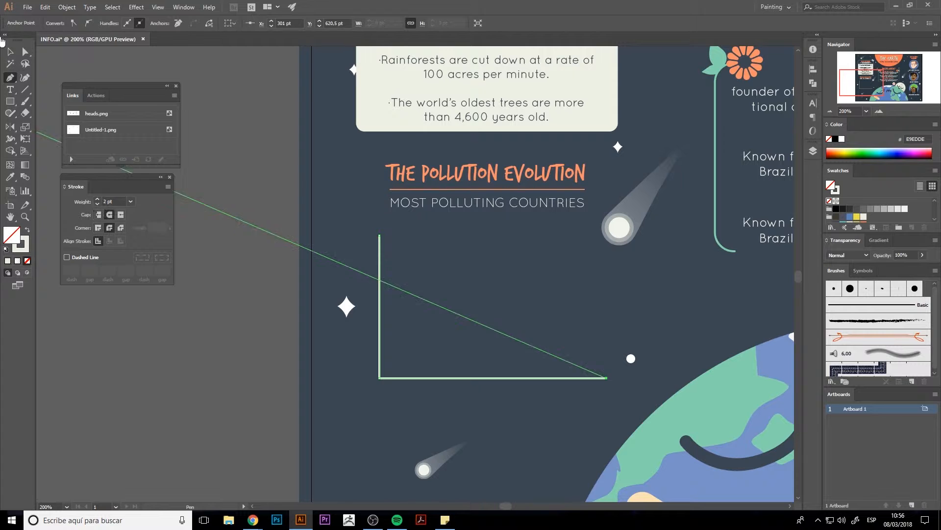
# Add a co2 text label above the chart's vertical axis in Quicksand Bold 13 pt with an off-white fill.
pyautogui.press('Escape')
pyautogui.press('t')
pyautogui.moveTo(358, 215); pyautogui.dragTo(411, 234)
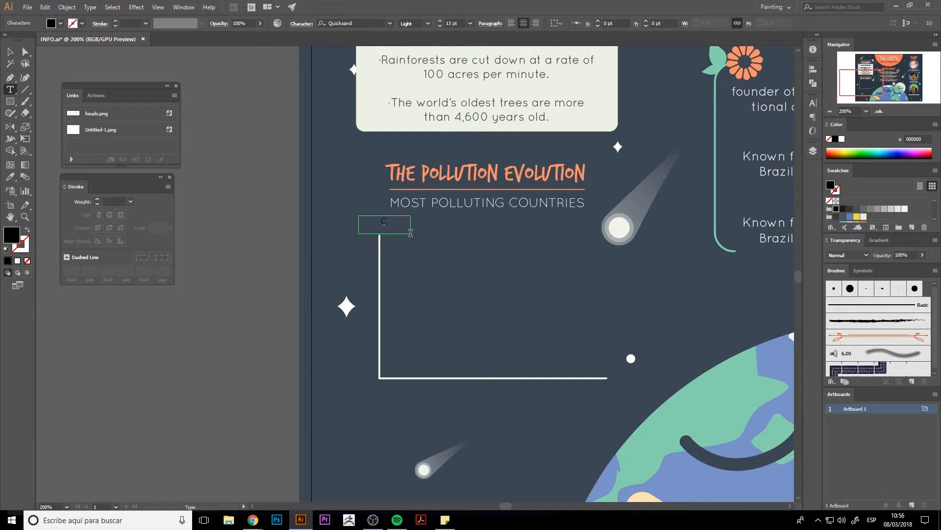
pyautogui.write('CO2')
pyautogui.press('Escape')
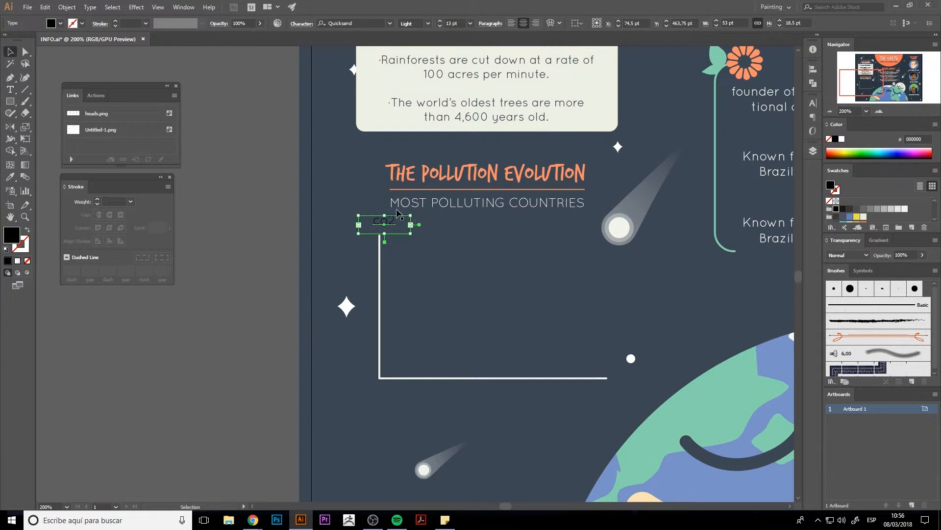
pyautogui.click(865, 217)
pyautogui.click(428, 24)
pyautogui.click(417, 87)
pyautogui.click(238, 366)
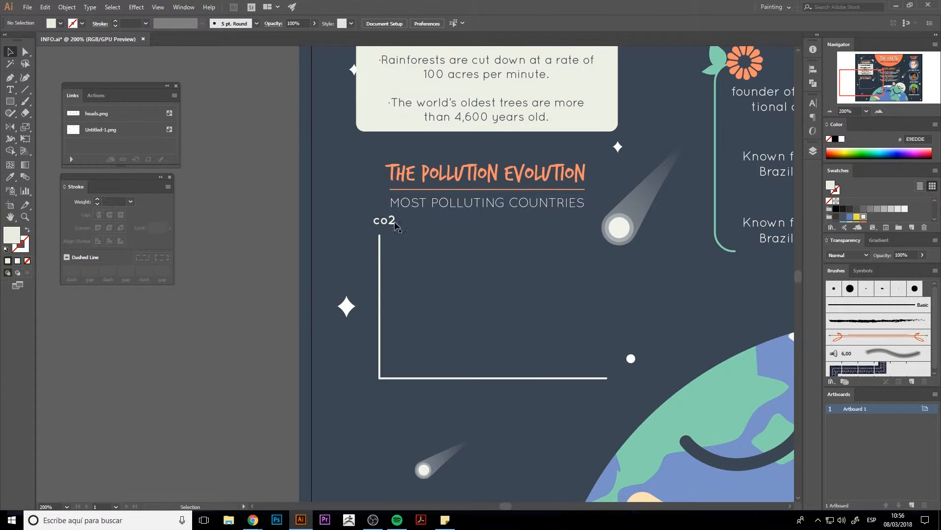
# Retype the axis label in capitals as CO2 and centre it just above the vertical axis.
pyautogui.doubleClick(385, 222)
pyautogui.moveTo(396, 220); pyautogui.dragTo(368, 221)
pyautogui.write('CO2')
pyautogui.click(10, 51)
pyautogui.click(346, 294)
pyautogui.click(384, 219)
pyautogui.click(439, 292)
# Draw the first off-white bar about 25.5 pt wide and 140.5 pt tall, standing on the horizontal axis near the vertical one.
pyautogui.moveTo(559, 324); pyautogui.dragTo(488, 299)
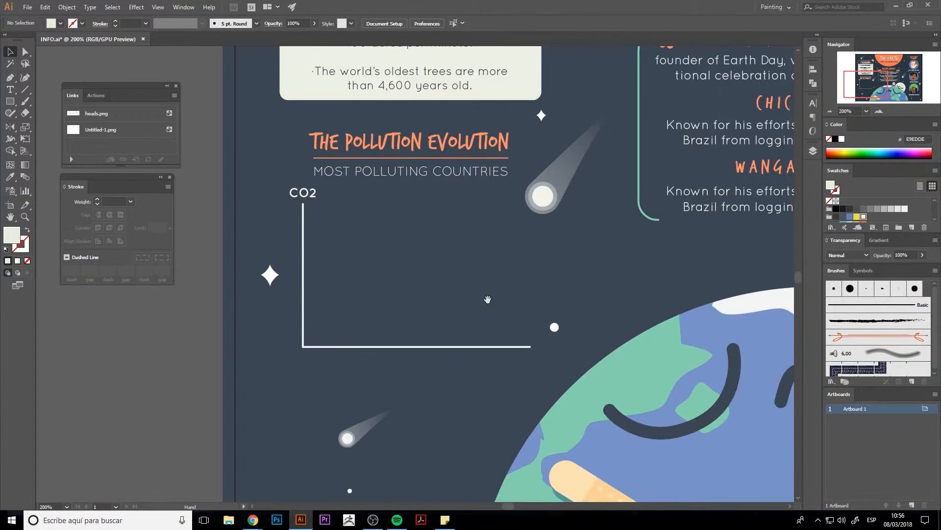
pyautogui.press('m')
pyautogui.click(349, 261)
pyautogui.press('Escape')
pyautogui.moveTo(327, 204); pyautogui.dragTo(352, 346)
pyautogui.press('v')
pyautogui.click(375, 265)
pyautogui.click(343, 257)
pyautogui.moveTo(340, 204); pyautogui.dragTo(340, 208)
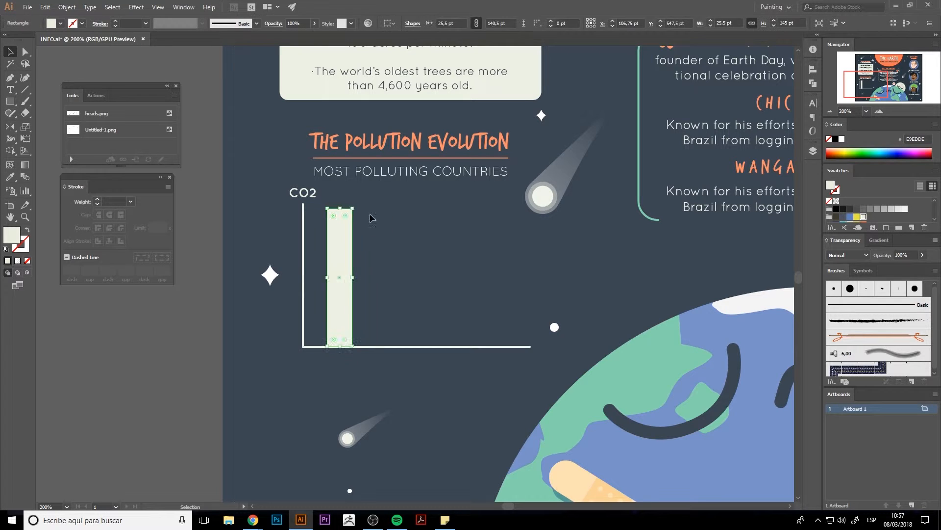
pyautogui.click(372, 216)
# Duplicate the bar edge to edge along the horizontal axis, making seven copies.
pyautogui.moveTo(338, 269); pyautogui.dragTo(364, 274)
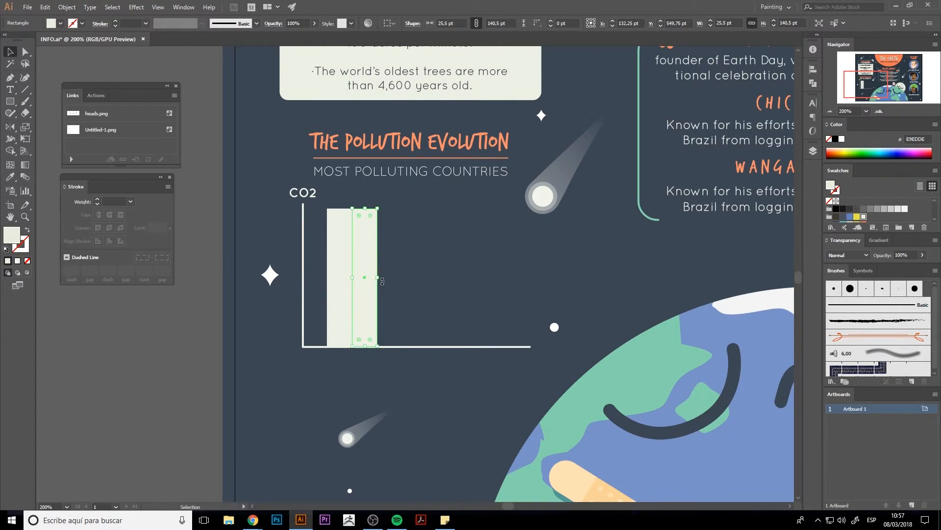
pyautogui.hotkey('ctrl', 'd')
pyautogui.hotkey('ctrl', 'd')
pyautogui.hotkey('ctrl', 'd')
pyautogui.hotkey('ctrl', 'd')
pyautogui.hotkey('ctrl', 'd')
pyautogui.hotkey('ctrl', 'd')
# Delete every second bar so that four evenly spaced bars remain.
pyautogui.click(366, 255)
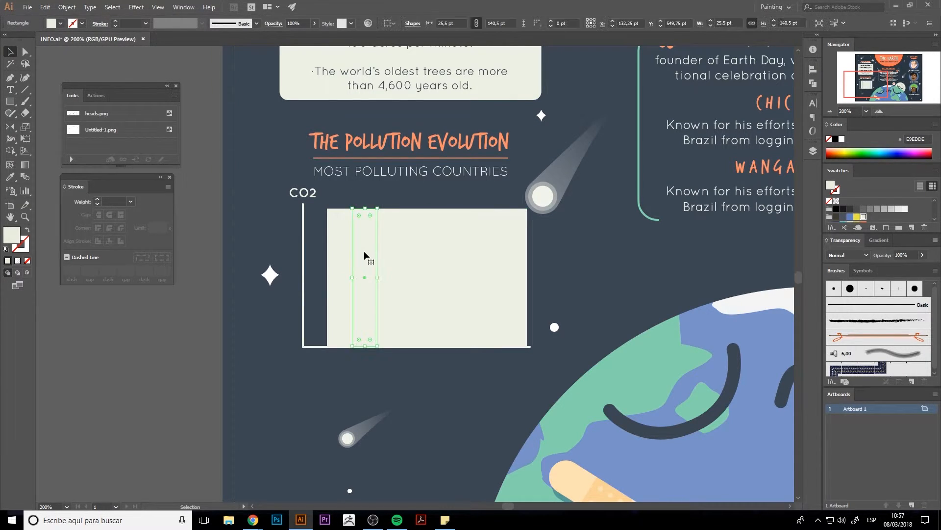
pyautogui.press('Delete')
pyautogui.click(414, 258)
pyautogui.press('Delete')
pyautogui.click(437, 260)
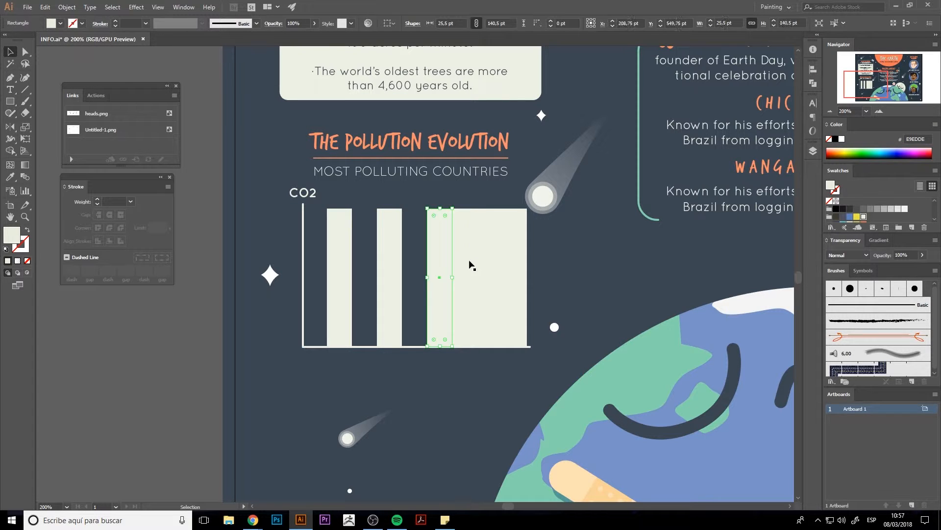
pyautogui.click(468, 264)
pyautogui.press('Delete')
pyautogui.click(515, 269)
pyautogui.press('Delete')
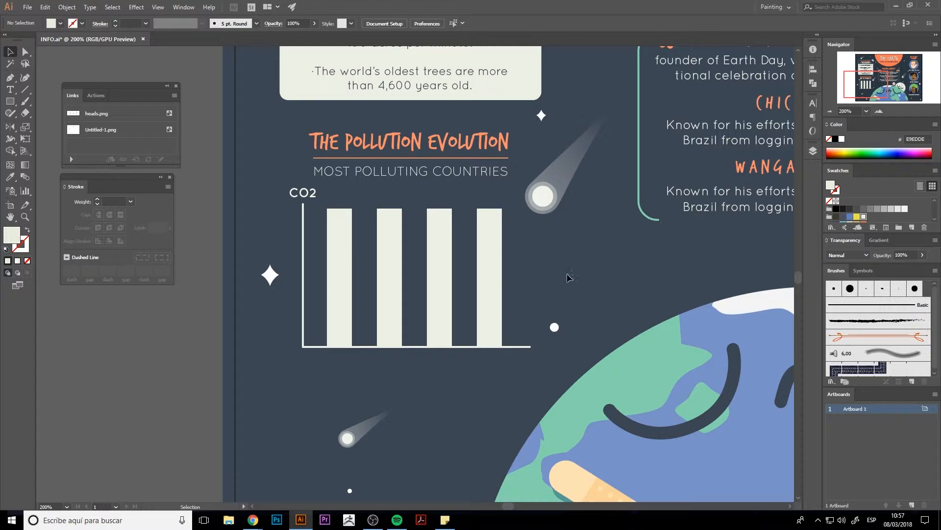
# Shorten the second, third and fourth bars to roughly two fifths, three fifths and one fifth of the first bar's height.
pyautogui.click(395, 273)
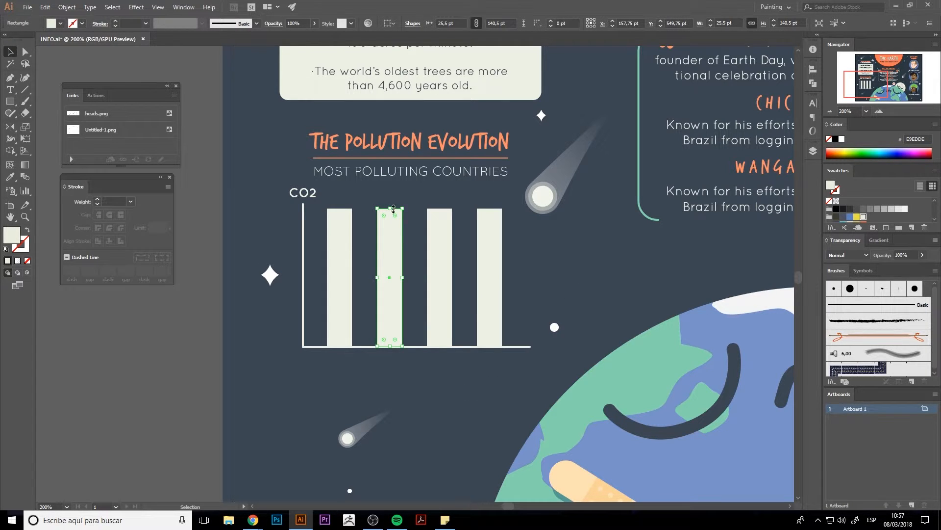
pyautogui.moveTo(392, 208); pyautogui.dragTo(393, 309)
pyautogui.click(439, 213)
pyautogui.moveTo(440, 208); pyautogui.dragTo(440, 262)
pyautogui.click(488, 236)
pyautogui.moveTo(489, 209); pyautogui.dragTo(485, 315)
pyautogui.click(389, 326)
pyautogui.moveTo(390, 309); pyautogui.dragTo(471, 285)
pyautogui.click(487, 243)
# Add a CHINA text label below the first bar in Quicksand Bold 10 pt with the orange fill.
pyautogui.press('m')
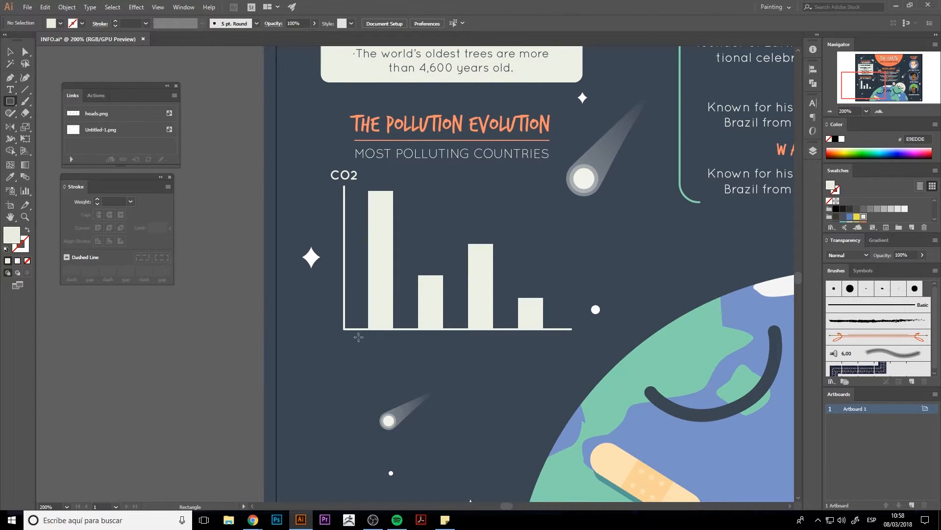
pyautogui.moveTo(358, 337); pyautogui.dragTo(410, 385)
pyautogui.hotkey('ctrl', 'z')
pyautogui.press('t')
pyautogui.hotkey('ctrl', 'shift', ',')
pyautogui.hotkey('ctrl', 'shift', ',')
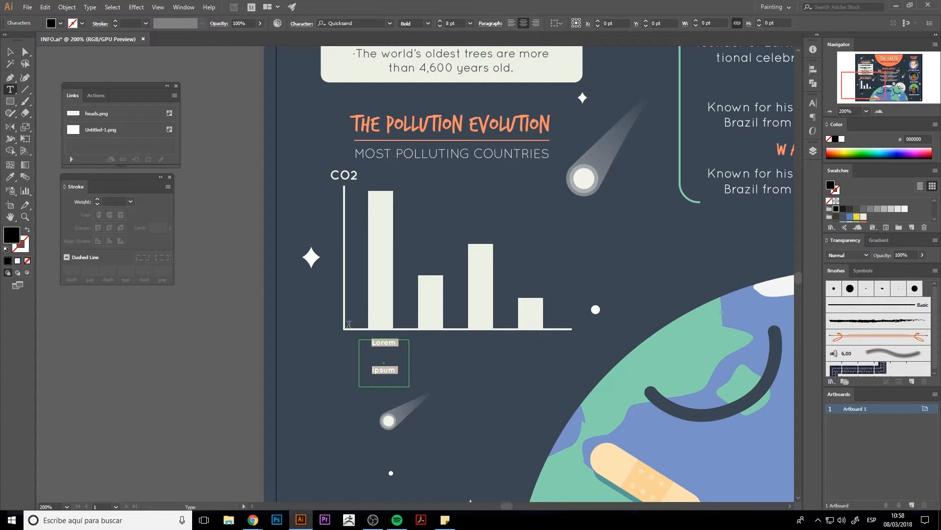
pyautogui.write('CHINA')
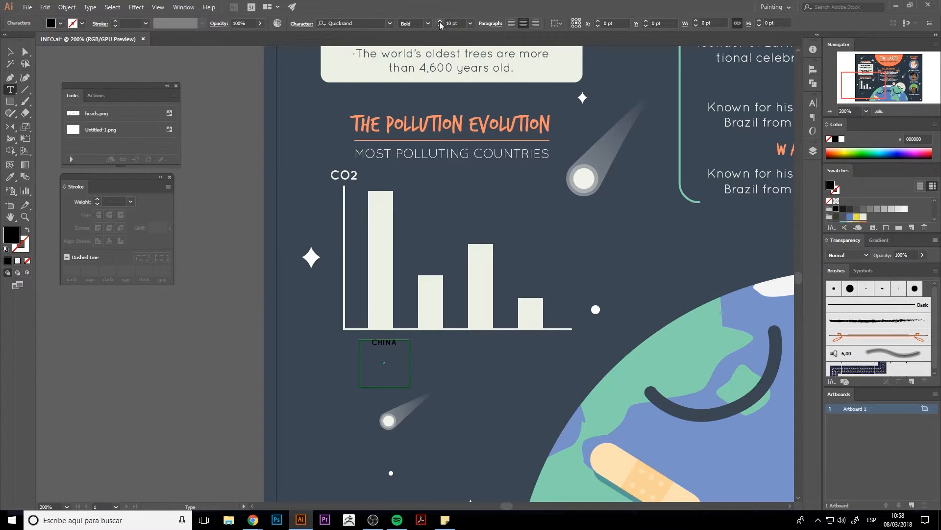
pyautogui.moveTo(404, 344); pyautogui.dragTo(441, 345)
pyautogui.click(440, 22)
pyautogui.click(439, 21)
pyautogui.scroll(-2, 863, 210)
pyautogui.click(863, 209)
# Centre the CHINA label under its bar, duplicate it below the second bar and change the copy to INDIA.
pyautogui.click(11, 52)
pyautogui.click(381, 395)
pyautogui.click(380, 393)
pyautogui.click(383, 342)
pyautogui.click(378, 391)
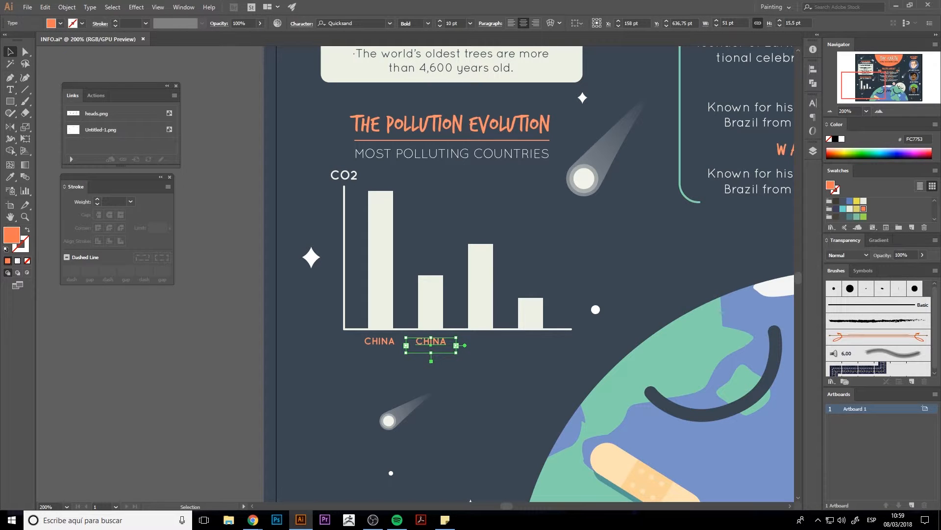
pyautogui.doubleClick(432, 342)
pyautogui.doubleClick(431, 342)
pyautogui.write('INDIA')
pyautogui.press('Escape')
# Duplicate the INDIA label below the third bar and change the copy to USA.
pyautogui.moveTo(431, 342); pyautogui.dragTo(482, 342)
pyautogui.doubleClick(481, 341)
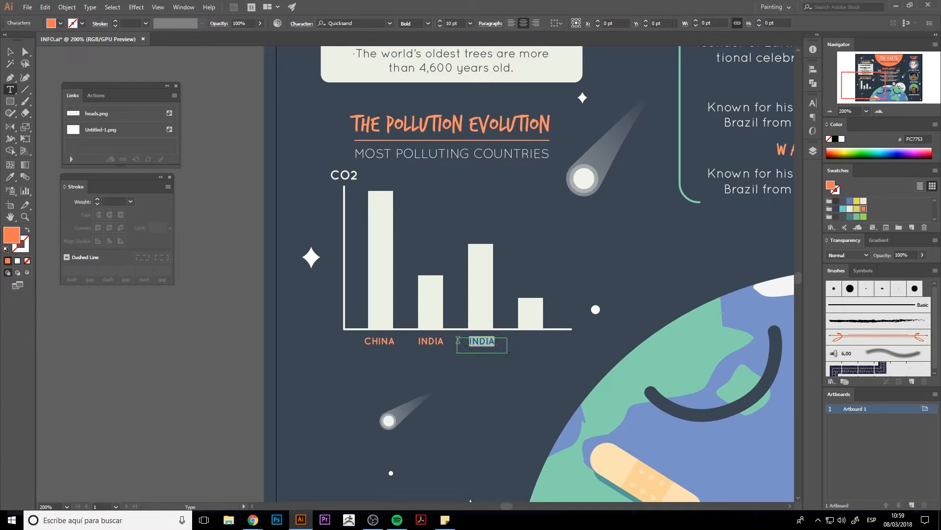
pyautogui.write('usa')
pyautogui.press('Escape')
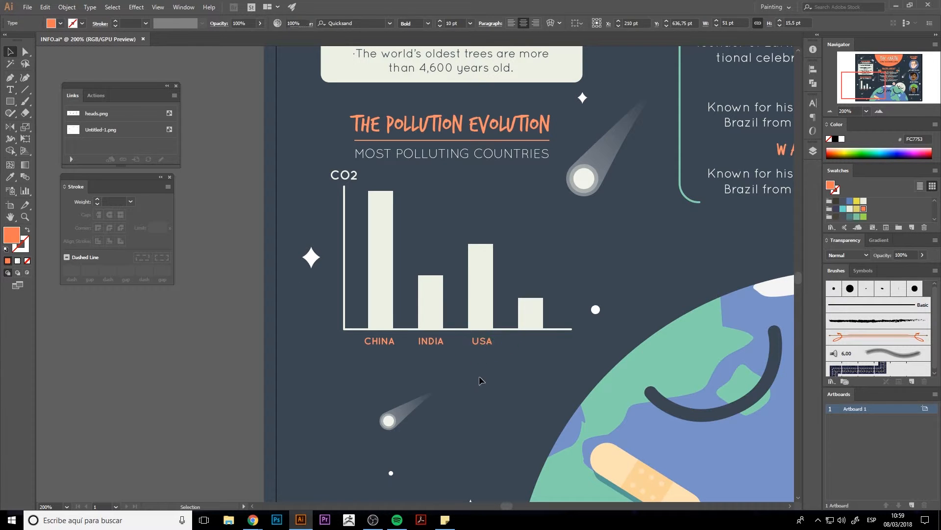
# Duplicate the USA label below the fourth bar, change the copy to RUSS and centre it under that bar.
pyautogui.moveTo(488, 346); pyautogui.dragTo(536, 347)
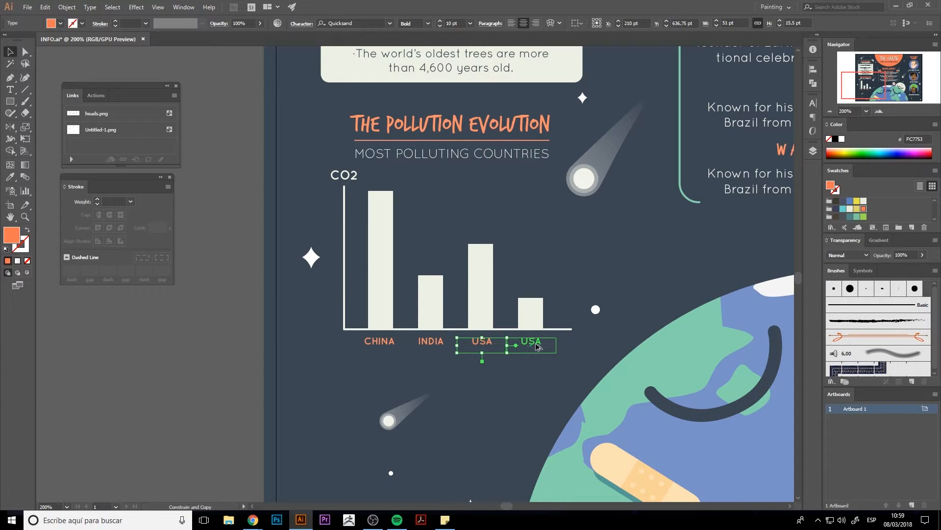
pyautogui.doubleClick(535, 344)
pyautogui.write('R')
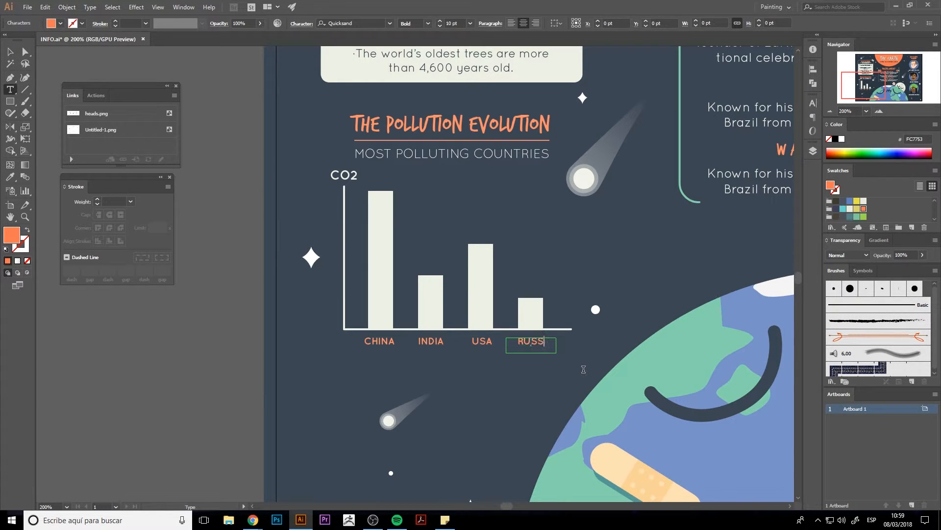
pyautogui.write('USS')
pyautogui.click(11, 52)
pyautogui.moveTo(532, 343); pyautogui.dragTo(533, 343)
pyautogui.click(533, 425)
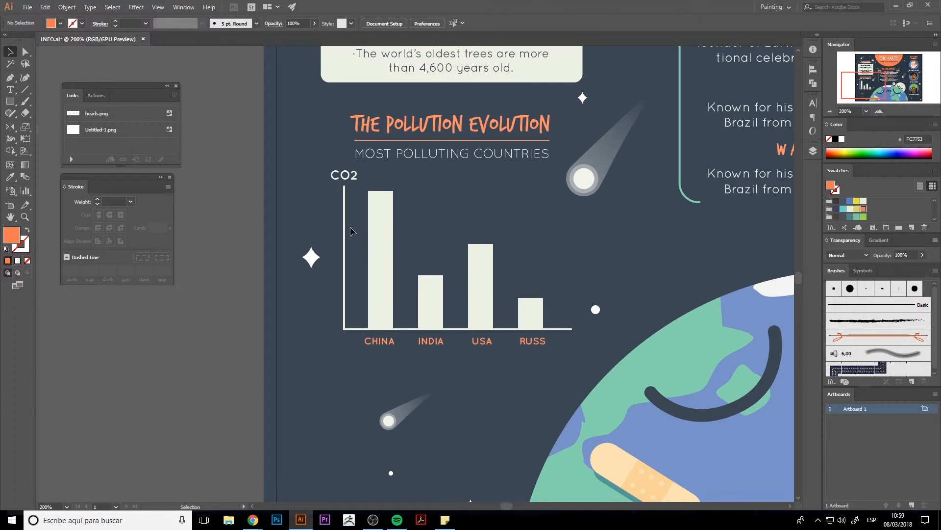
# Add the figure 10.641.789 as text below the CHINA label and fill it with off-white.
pyautogui.press('t')
pyautogui.moveTo(345, 354); pyautogui.dragTo(412, 375)
pyautogui.write('10.64')
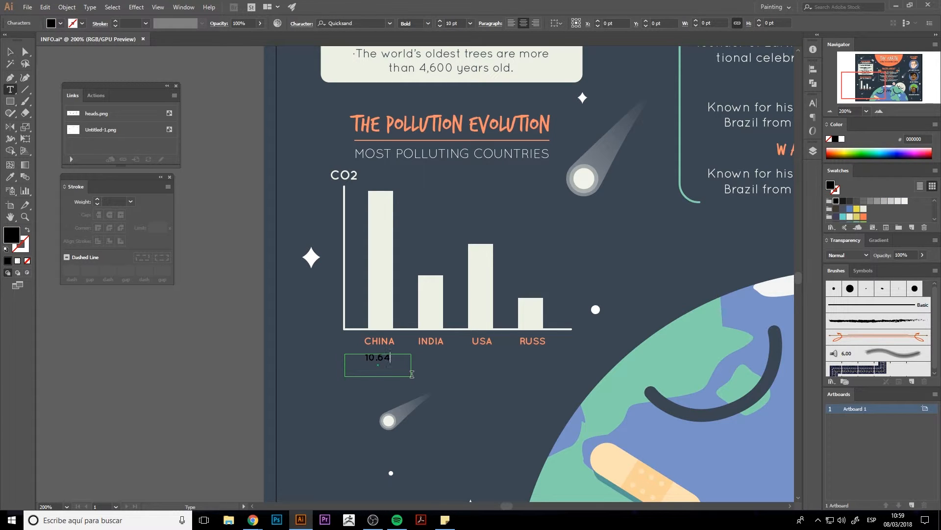
pyautogui.write('1.789')
pyautogui.click(850, 216)
pyautogui.hotkey('ctrl', 'a')
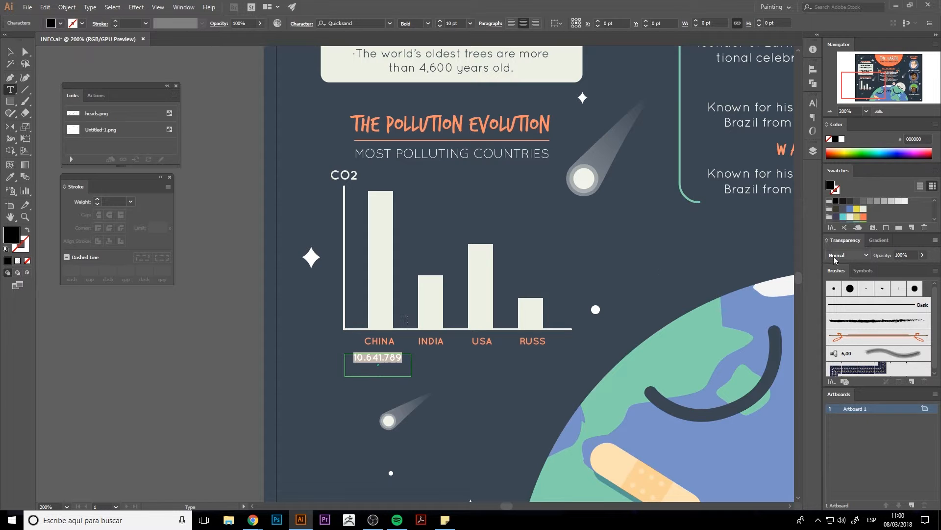
pyautogui.click(850, 216)
# Set the CHINA figure to the Regular font style at 10 pt.
pyautogui.click(439, 26)
pyautogui.click(428, 23)
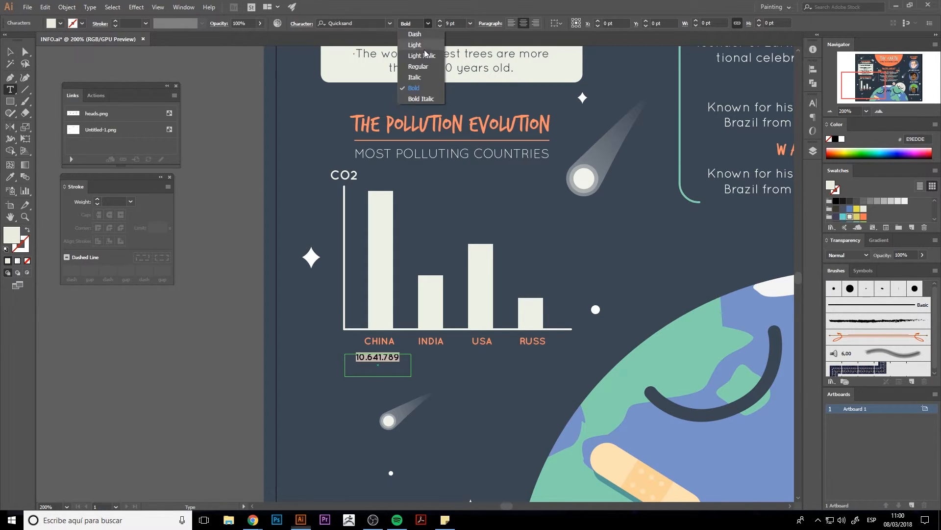
pyautogui.click(425, 49)
pyautogui.click(440, 26)
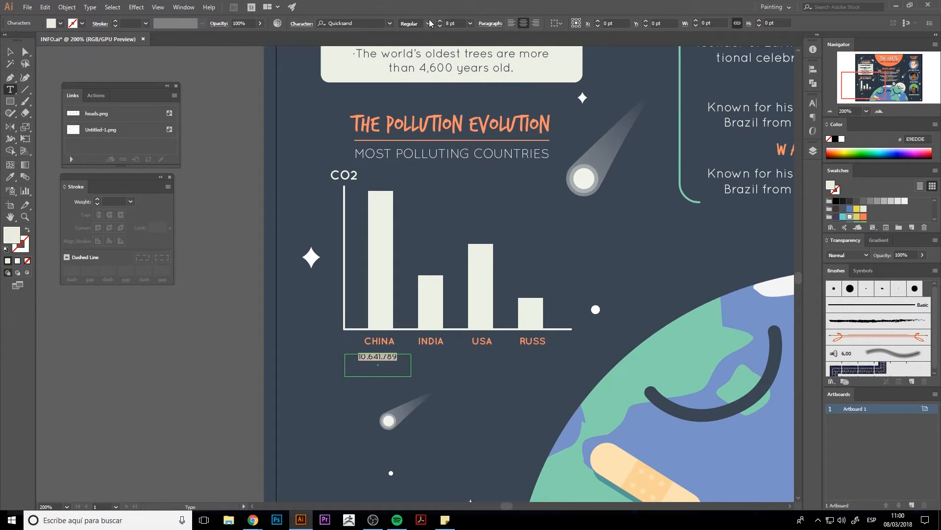
pyautogui.click(440, 21)
pyautogui.click(439, 21)
# Move the CHINA figure up close beneath its country label, centred on it.
pyautogui.click(11, 51)
pyautogui.click(399, 366)
pyautogui.moveTo(395, 358); pyautogui.dragTo(397, 354)
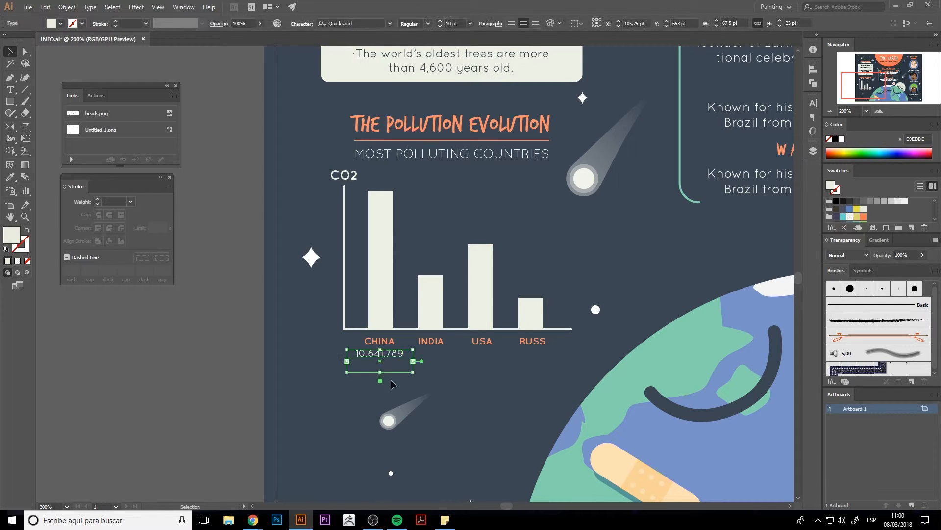
pyautogui.keyDown('shift'); pyautogui.click(379, 341); pyautogui.keyUp('shift')
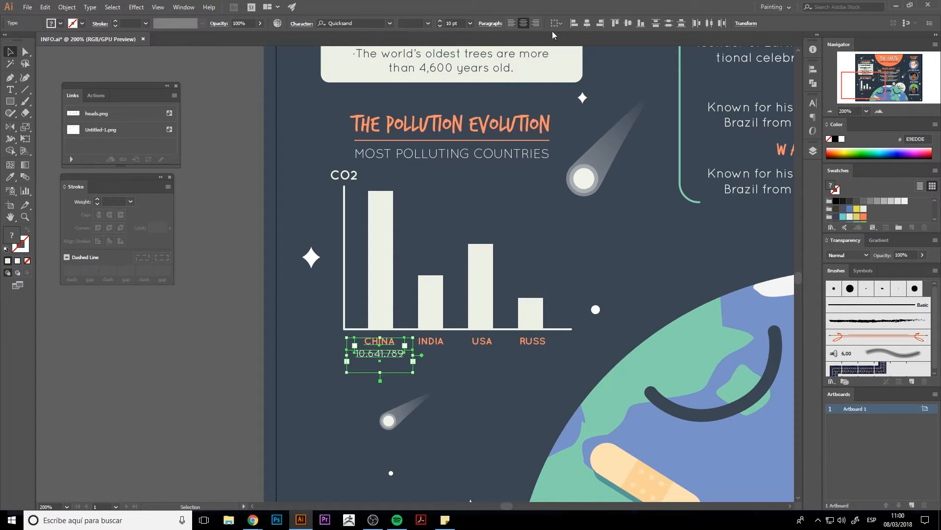
pyautogui.click(466, 381)
# Duplicate the CHINA figure below the INDIA label and change the copy to 2.454.968.
pyautogui.moveTo(388, 353); pyautogui.dragTo(440, 357)
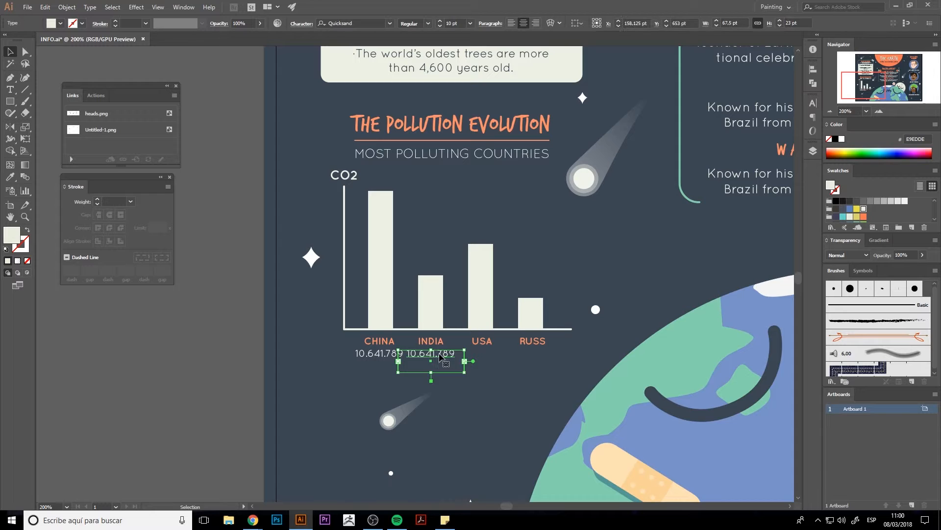
pyautogui.doubleClick(439, 356)
pyautogui.hotkey('ctrl', 'a')
pyautogui.write('2.')
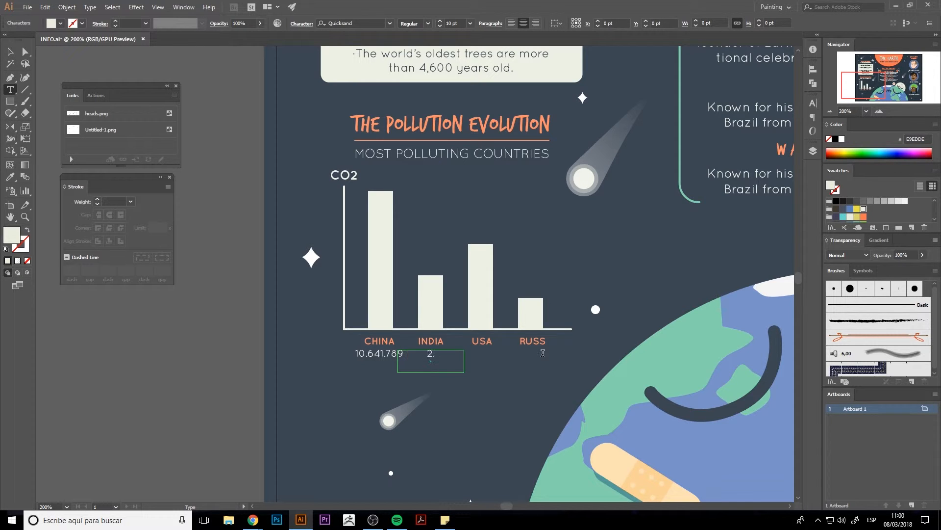
pyautogui.write('454.968')
pyautogui.press('Escape')
pyautogui.click(263, 361)
pyautogui.click(380, 355)
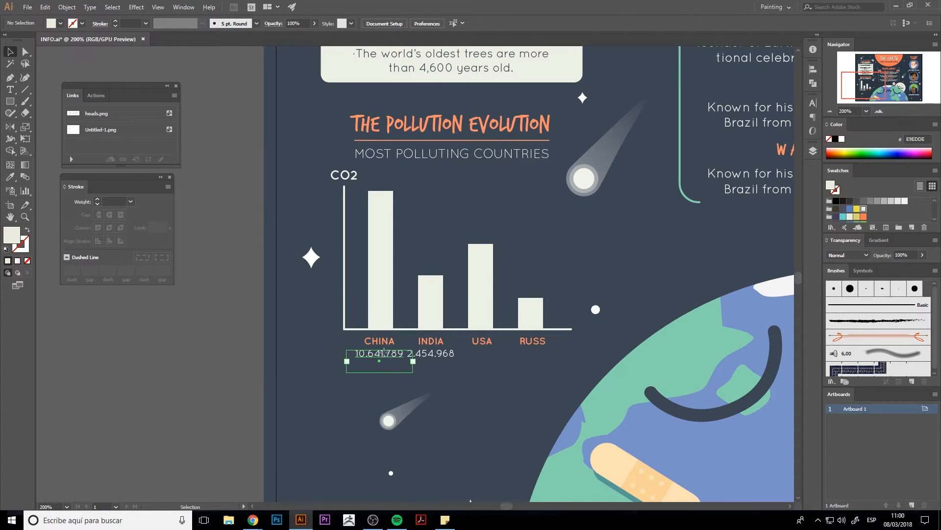
# Duplicate the INDIA figure below the USA label, change the copy to 5.172.338 and nudge it to centre.
pyautogui.click(461, 396)
pyautogui.moveTo(441, 354); pyautogui.dragTo(497, 355)
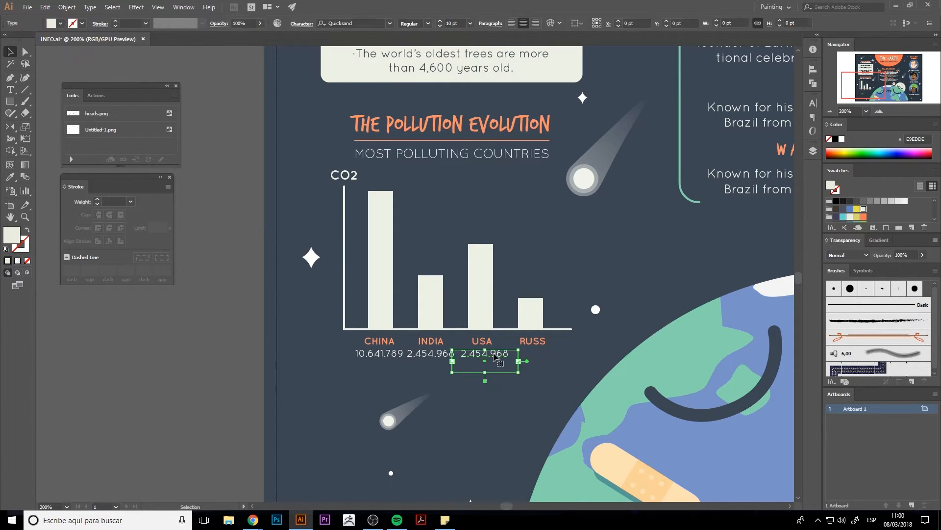
pyautogui.doubleClick(484, 354)
pyautogui.write('5.')
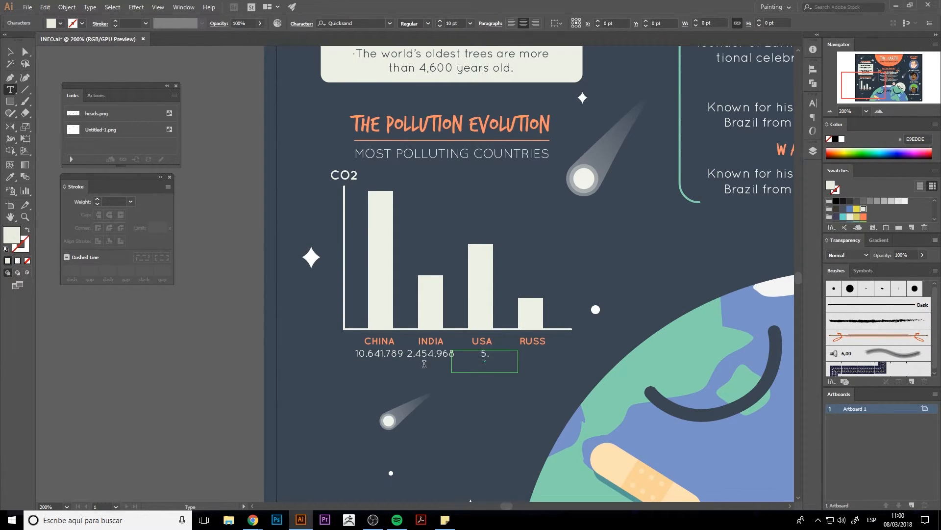
pyautogui.write('172.338')
pyautogui.click(10, 51)
pyautogui.click(166, 345)
pyautogui.doubleClick(477, 355)
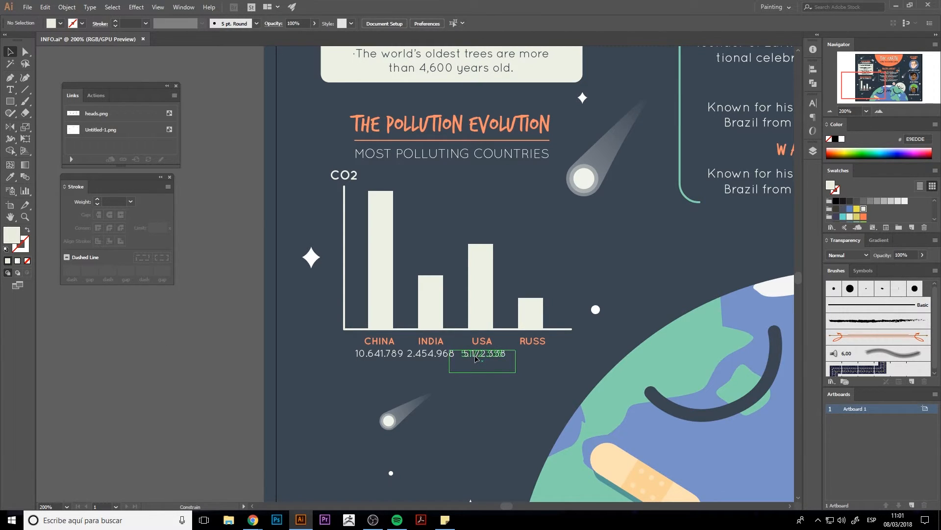
# Duplicate the USA figure below the RUSS label and change the copy to 1.760.895.
pyautogui.moveTo(477, 355); pyautogui.dragTo(533, 354)
pyautogui.doubleClick(535, 354)
pyautogui.hotkey('ctrl', 'a')
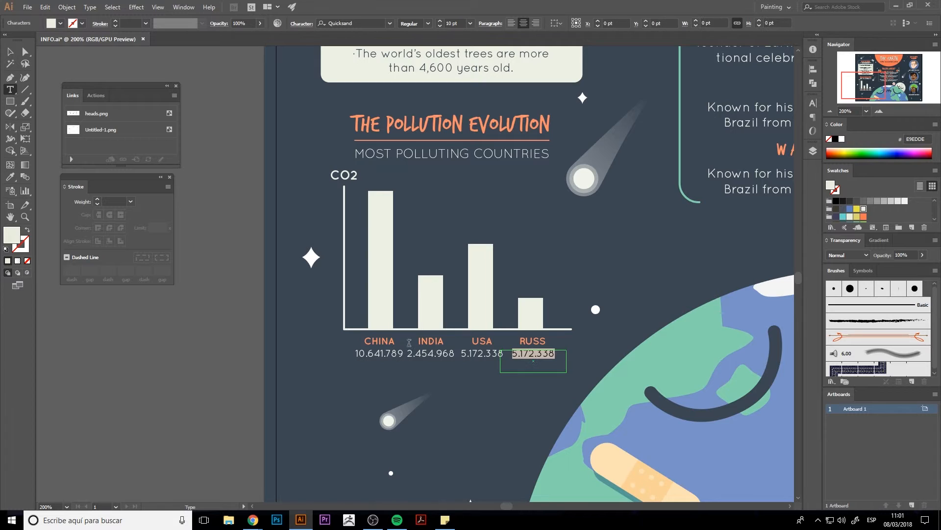
pyautogui.write('1.')
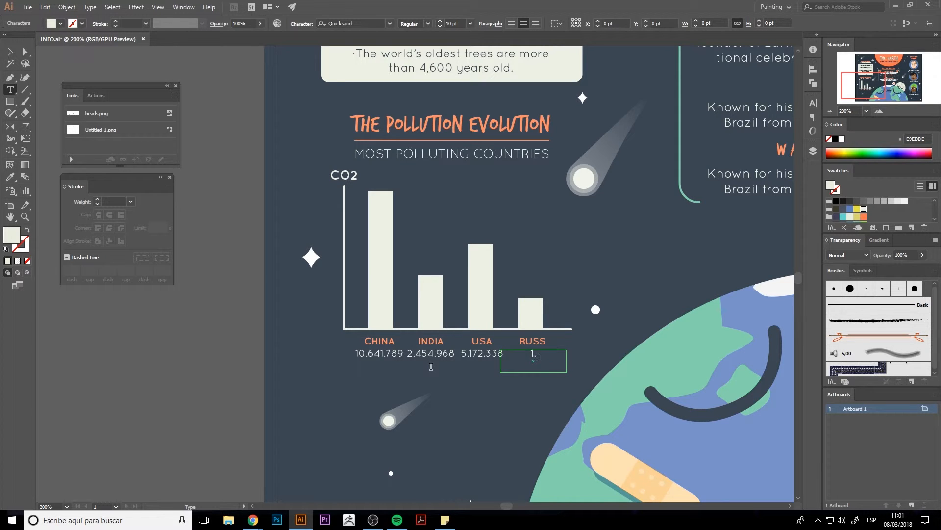
pyautogui.write('760.895')
pyautogui.click(11, 52)
pyautogui.click(207, 373)
pyautogui.moveTo(455, 414); pyautogui.dragTo(440, 464)
pyautogui.hotkey('ctrl', '-')
pyautogui.hotkey('ctrl', '-')
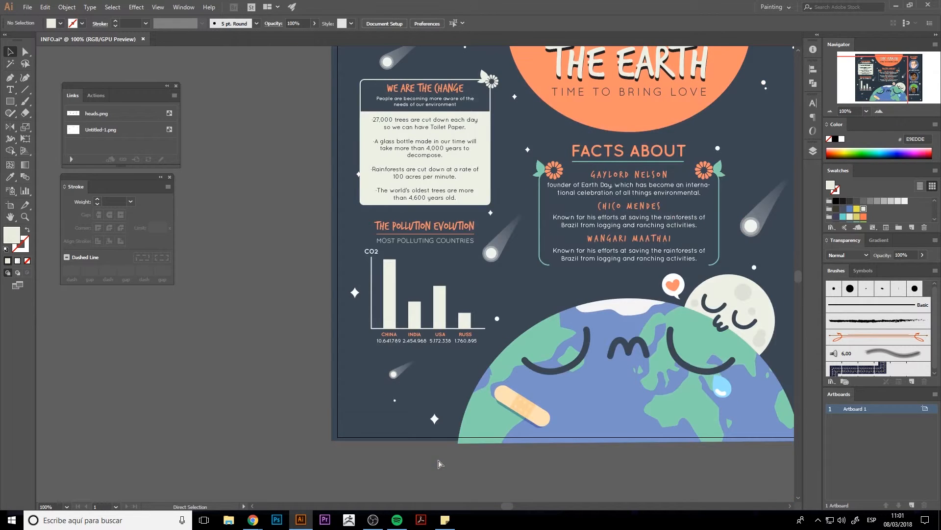
pyautogui.moveTo(443, 404); pyautogui.dragTo(295, 449)
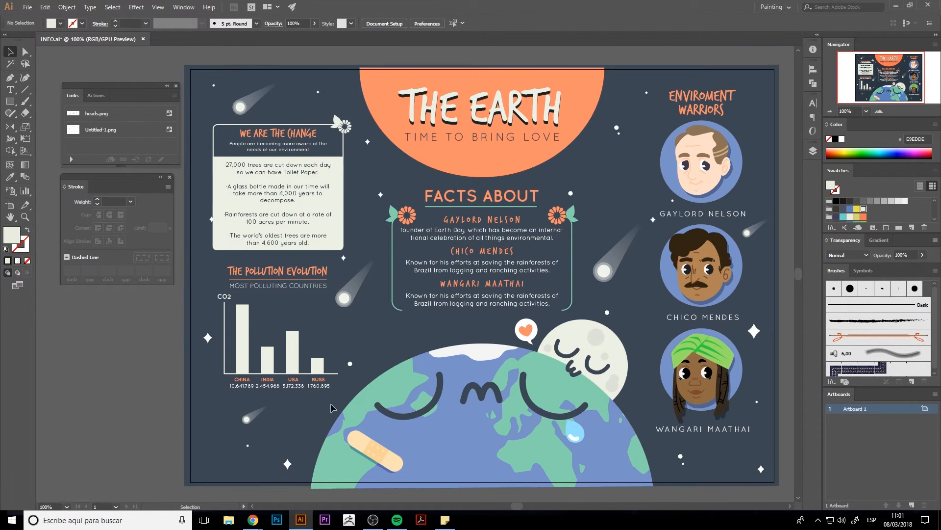
# Add a text box in the artboard's lower-right corner with WIKIPEDIA and ONU on separate lines.
pyautogui.moveTo(518, 468); pyautogui.dragTo(463, 466)
pyautogui.scroll(2, 540, 361)
pyautogui.moveTo(620, 262); pyautogui.dragTo(686, 310)
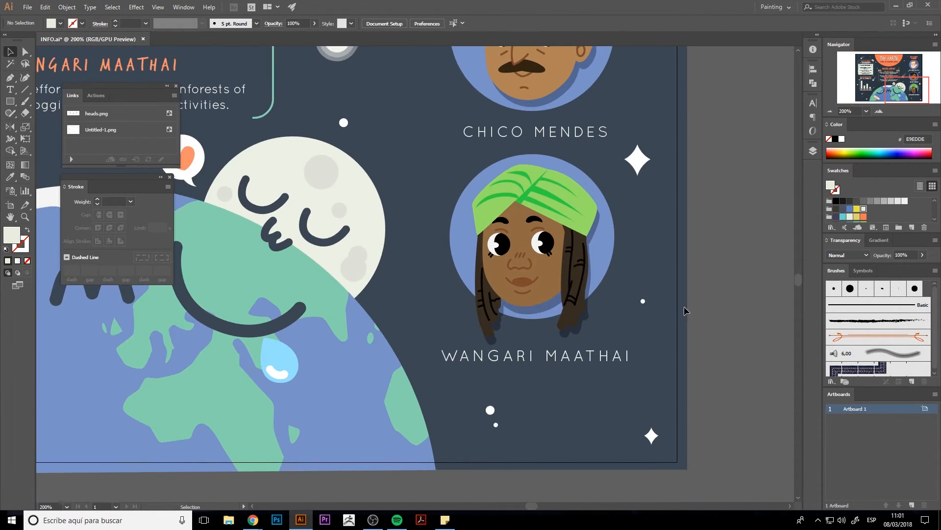
pyautogui.hotkey('alt', 'Tab')
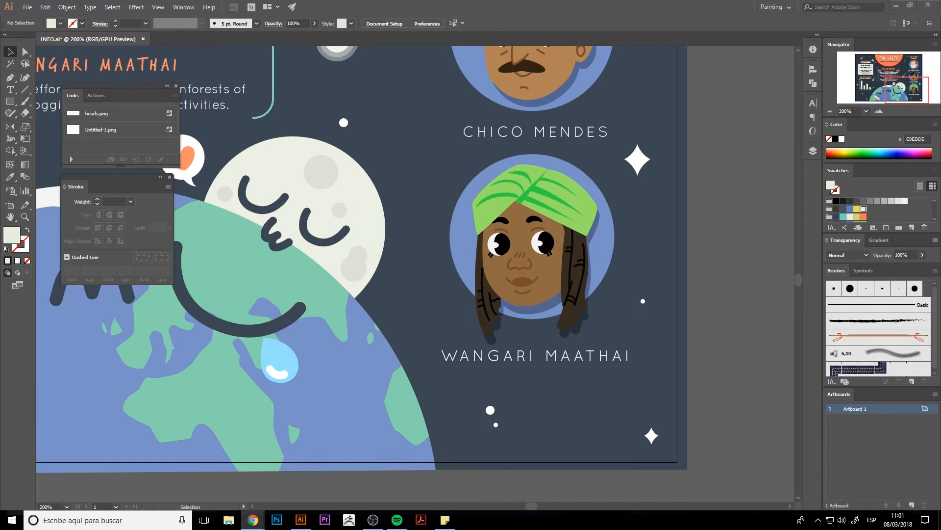
pyautogui.click(10, 91)
pyautogui.moveTo(513, 419); pyautogui.dragTo(645, 455)
pyautogui.write('WIKIPEDIA')
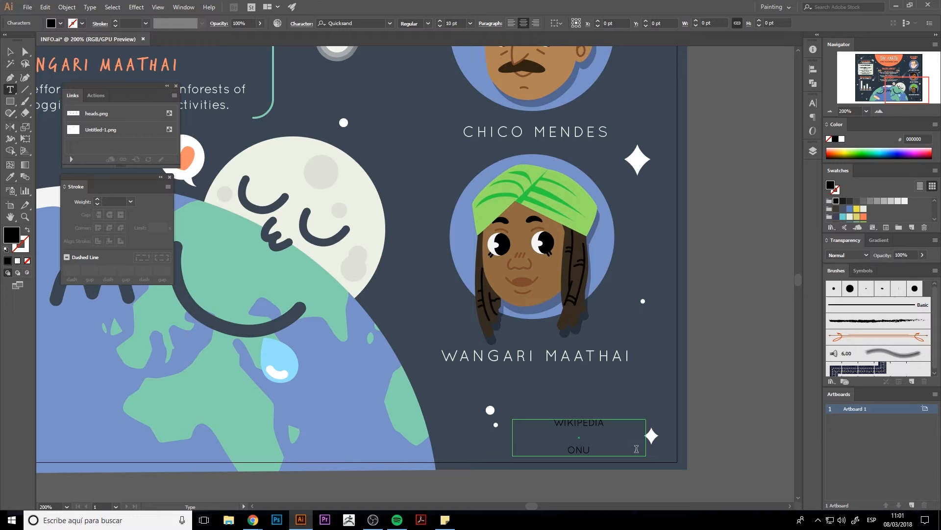
# Reduce the source text's leading to 14 pt and add THE SPRUCE as its third line.
pyautogui.hotkey('ctrl', 'a')
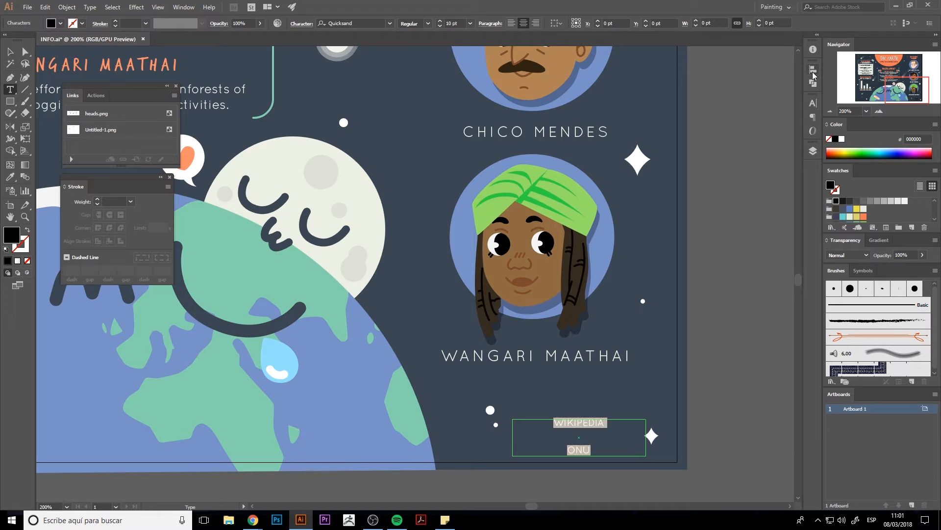
pyautogui.click(812, 70)
pyautogui.click(814, 102)
pyautogui.click(765, 158)
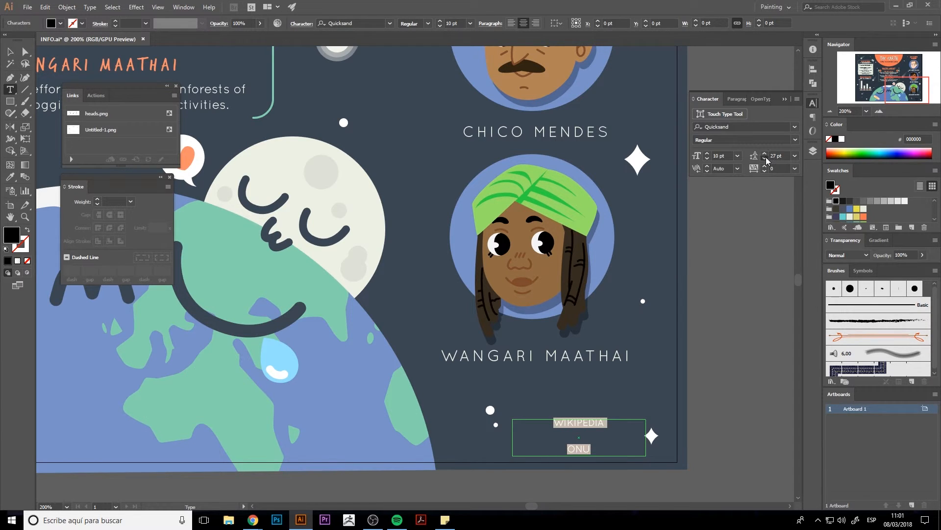
pyautogui.click(765, 158)
pyautogui.click(765, 158)
pyautogui.click(765, 157)
pyautogui.click(601, 442)
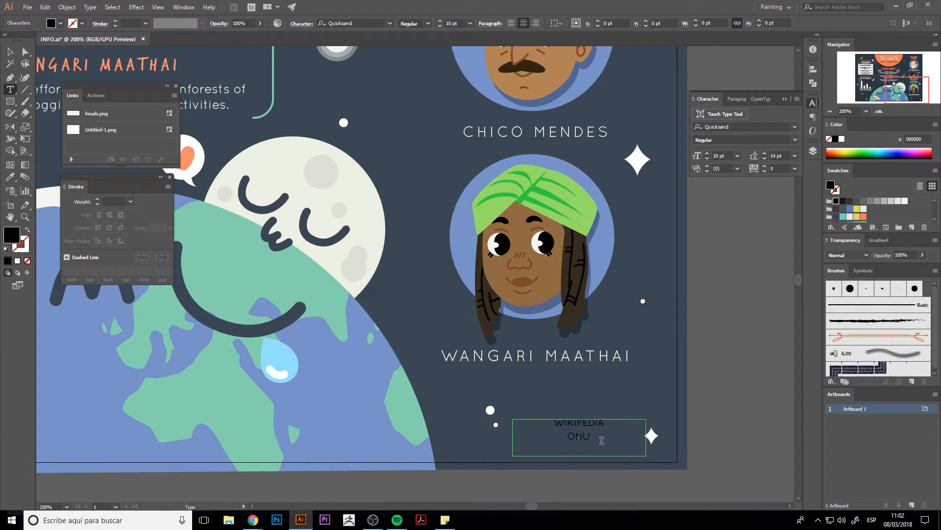
pyautogui.write('THE SPRUCE')
# Right-align the whole source list and fill its text with the blue swatch 5C80BC.
pyautogui.hotkey('ctrl', 'a')
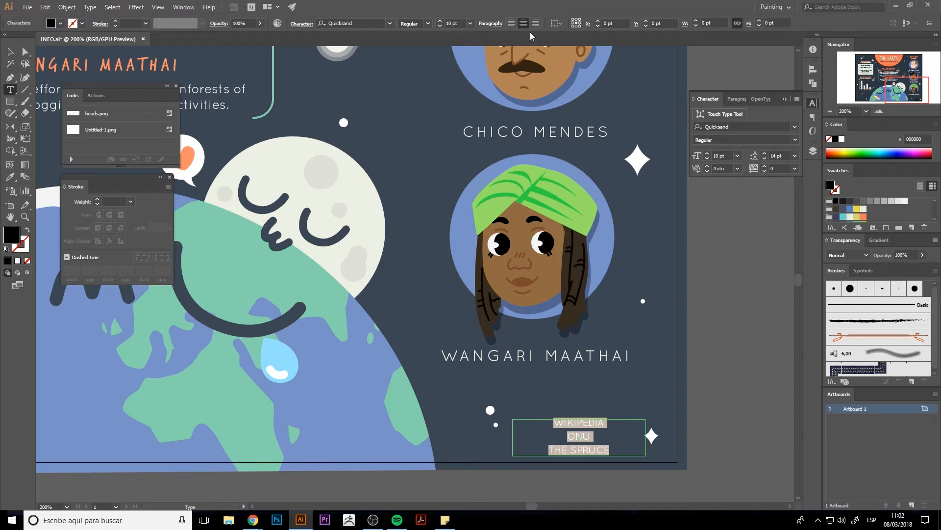
pyautogui.click(536, 23)
pyautogui.click(849, 209)
pyautogui.press('Escape')
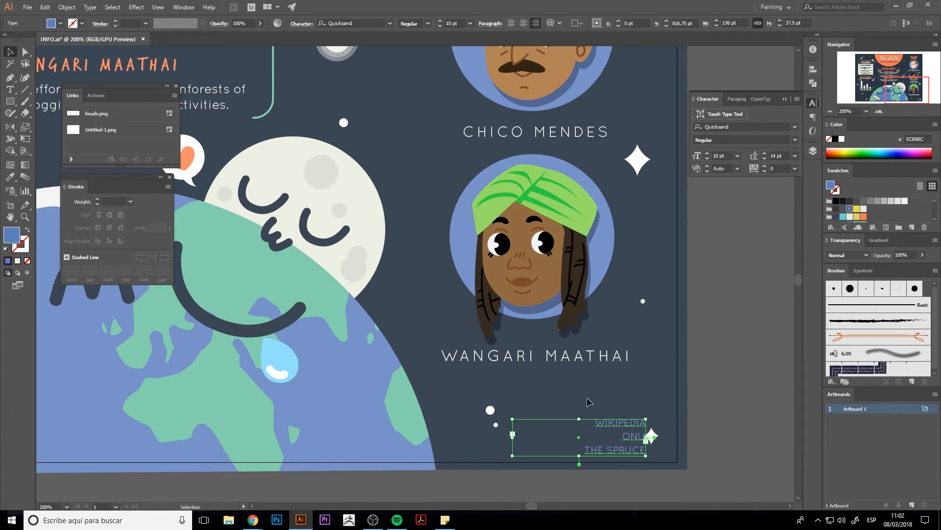
# Move the white star up clear of the source list and position the list just inside the artboard's lower-right margin.
pyautogui.click(657, 430)
pyautogui.moveTo(653, 433); pyautogui.dragTo(655, 388)
pyautogui.moveTo(679, 420); pyautogui.dragTo(645, 436)
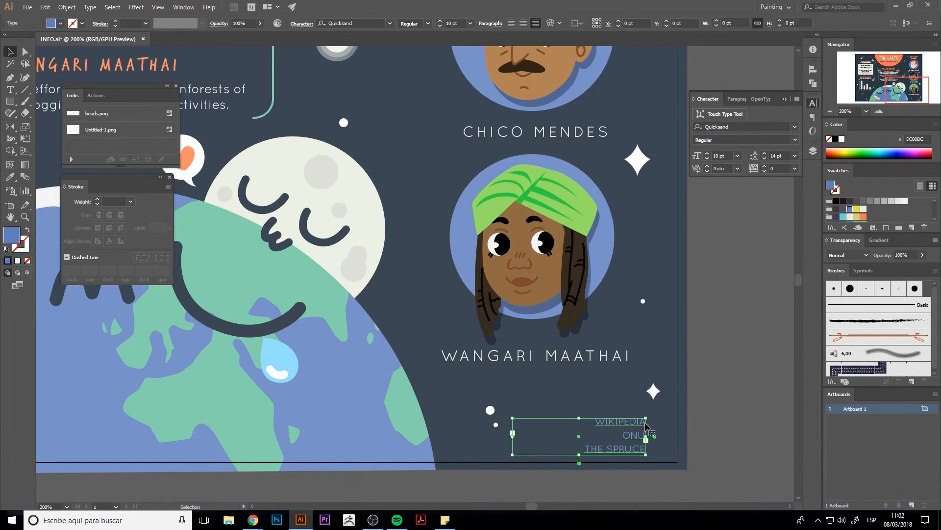
pyautogui.press('Up')
pyautogui.press('Up')
pyautogui.press('Up')
pyautogui.press('Up')
pyautogui.press('Up')
pyautogui.press('Up')
pyautogui.hotkey('shift', 'Right')
pyautogui.hotkey('shift', 'Right')
pyautogui.press('Left')
pyautogui.press('Left')
pyautogui.click(738, 412)
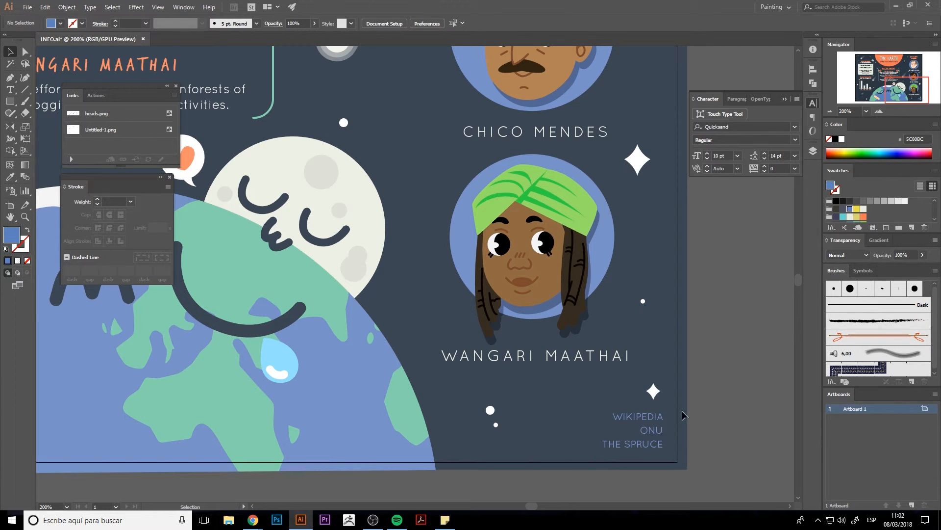
# Add an off-white "info:" label and place it directly left of THE SPRUCE, level with that line.
pyautogui.press('t')
pyautogui.moveTo(511, 436); pyautogui.dragTo(584, 450)
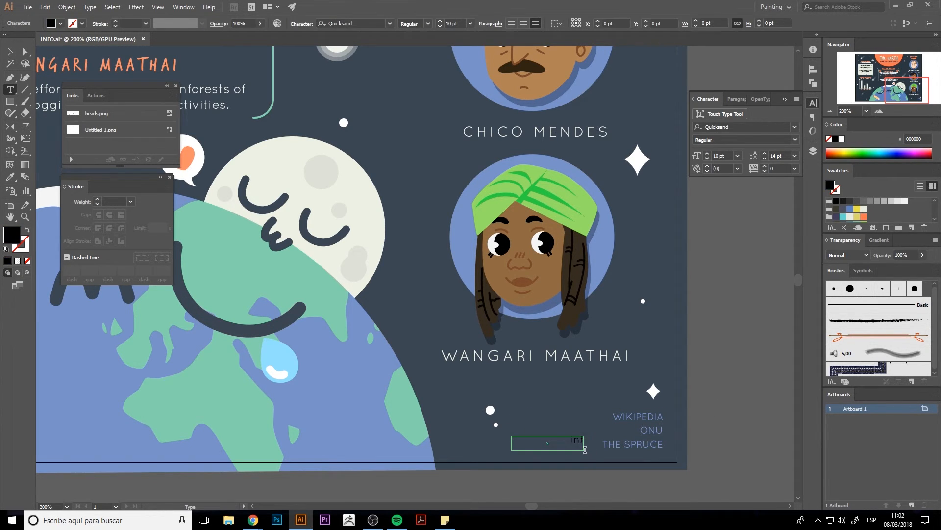
pyautogui.hotkey('ctrl', 'a')
pyautogui.click(864, 208)
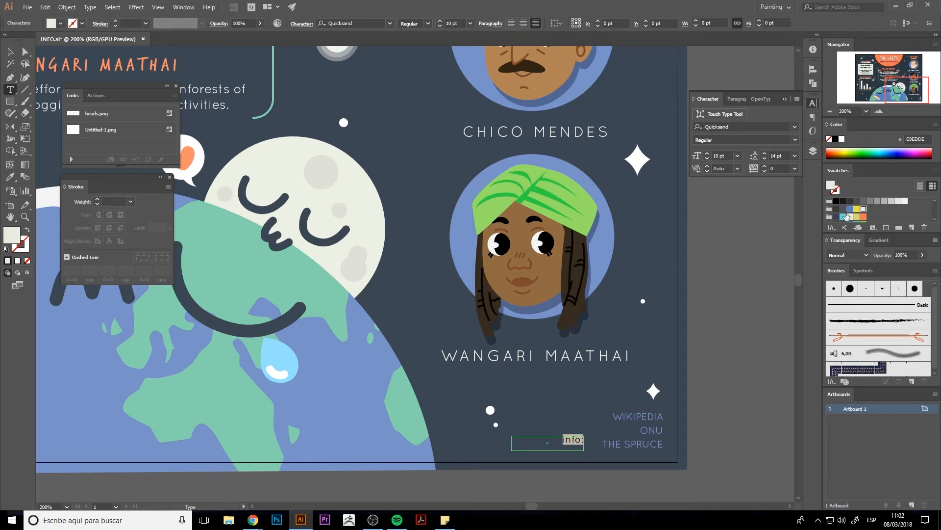
pyautogui.click(10, 52)
pyautogui.click(526, 398)
pyautogui.moveTo(572, 439); pyautogui.dragTo(584, 444)
pyautogui.click(740, 416)
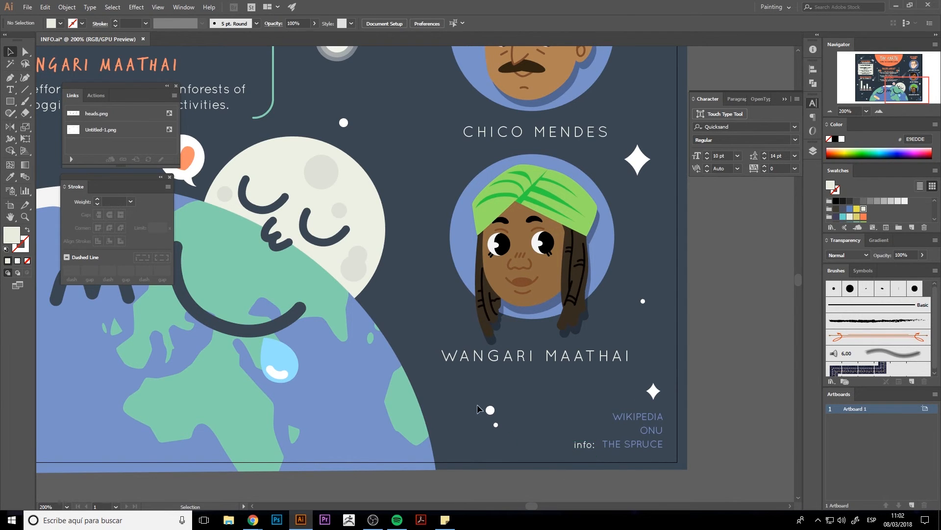
# Draw a closed blue shadow shape with the Pen tool, curving across the Earth's lower part and extending past its edges.
pyautogui.hotkey('ctrl', '-')
pyautogui.hotkey('ctrl', '-')
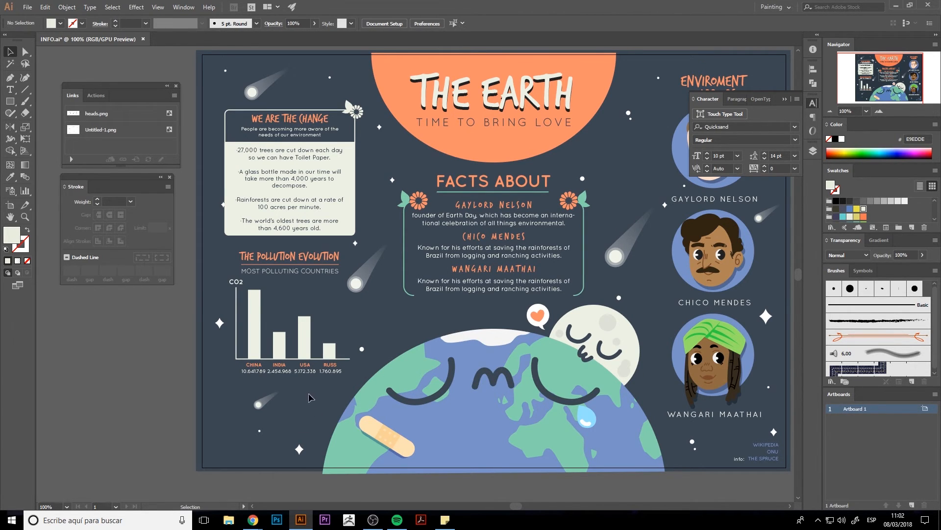
pyautogui.moveTo(309, 394); pyautogui.dragTo(324, 391)
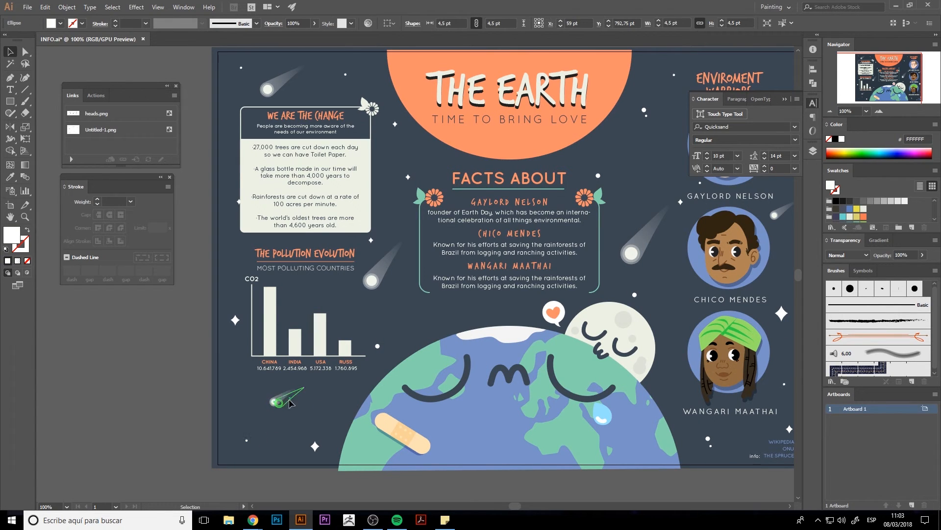
pyautogui.moveTo(551, 306); pyautogui.dragTo(495, 317)
pyautogui.click(582, 466)
pyautogui.click(588, 492)
pyautogui.press('p')
pyautogui.click(314, 403)
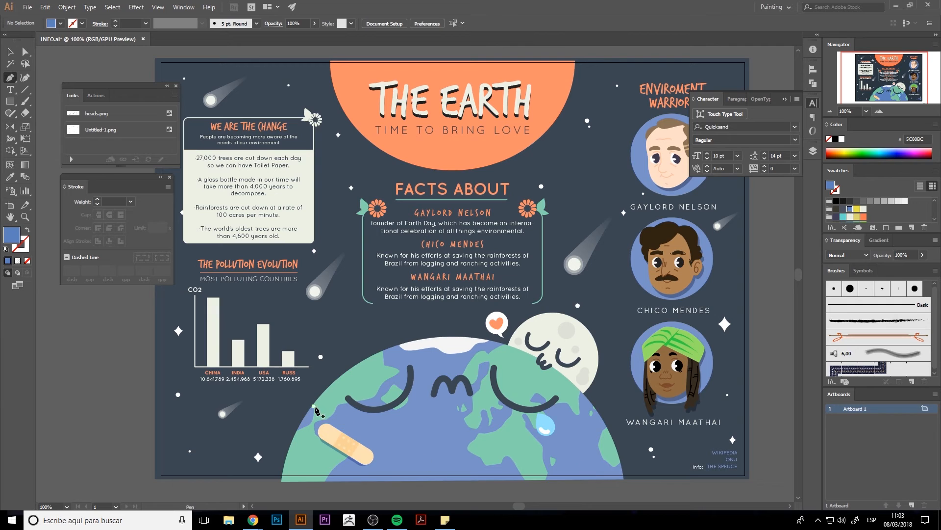
pyautogui.moveTo(411, 458); pyautogui.dragTo(494, 468)
pyautogui.click(587, 426)
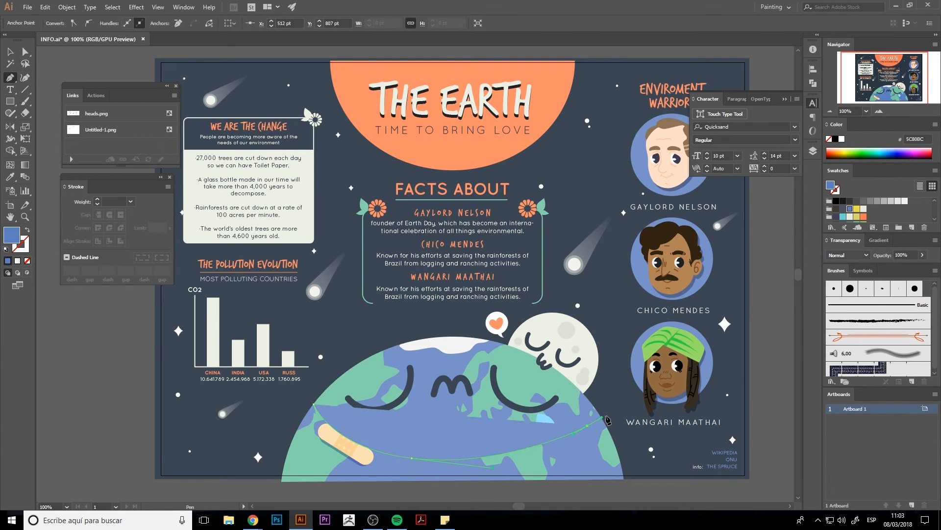
pyautogui.click(609, 415)
pyautogui.click(629, 462)
pyautogui.click(629, 487)
pyautogui.click(248, 489)
pyautogui.moveTo(314, 404); pyautogui.dragTo(332, 408)
# Set the shadow shape's blending mode to Multiply and lower its opacity to about 44%.
pyautogui.click(848, 255)
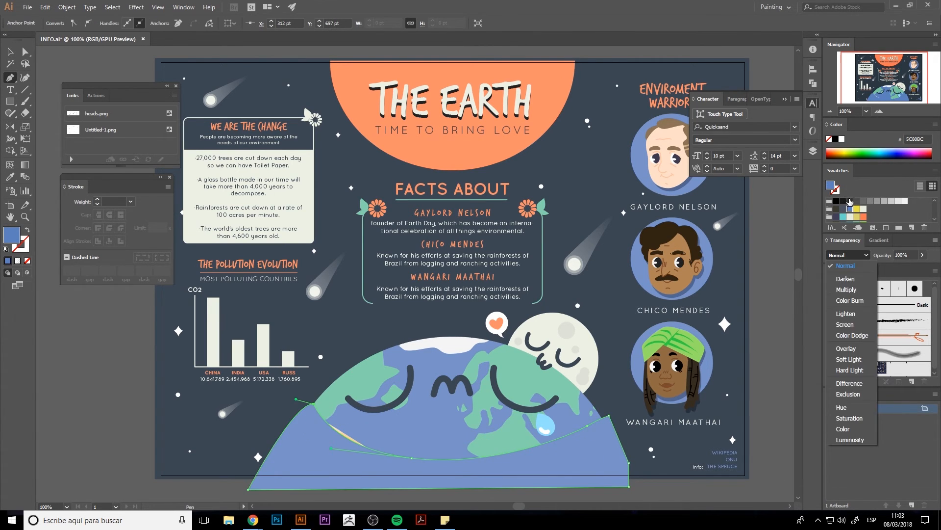
pyautogui.click(849, 289)
pyautogui.click(922, 255)
pyautogui.moveTo(922, 267)
pyautogui.mouseDown()
pyautogui.moveTo(899, 269)
pyautogui.moveTo(906, 271)
pyautogui.mouseUp()
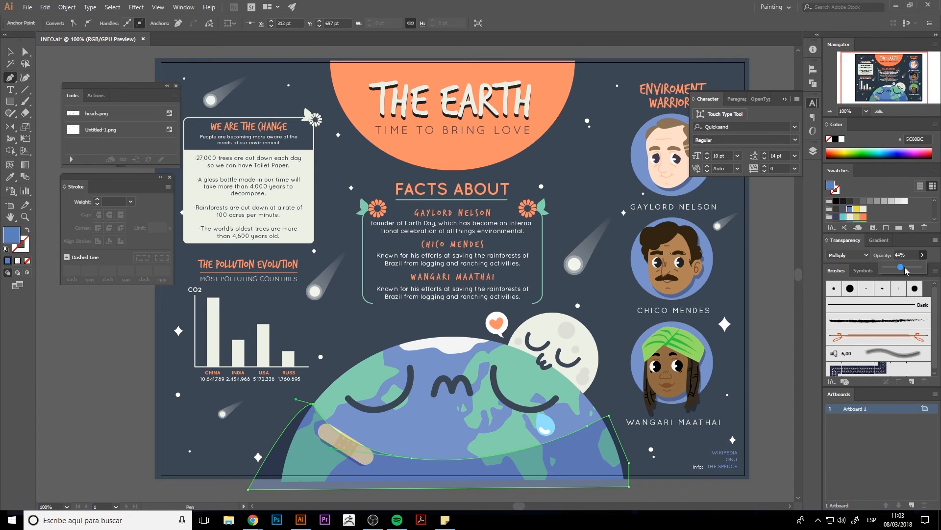
pyautogui.click(735, 481)
pyautogui.hotkey('ctrl', 'z')
# Bring the band-aid in front of the shadow by cutting it and pasting it in front.
pyautogui.press('v')
pyautogui.click(360, 444)
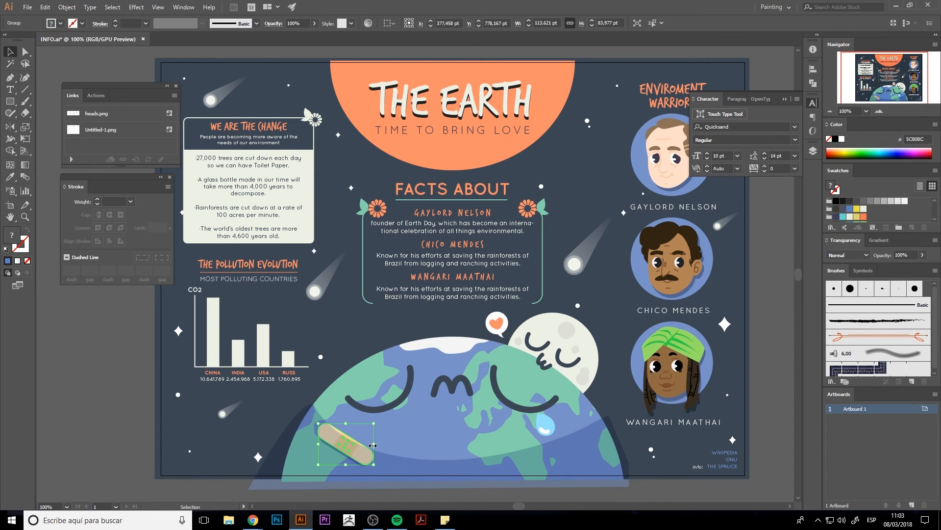
pyautogui.hotkey('ctrl', 'x')
pyautogui.hotkey('ctrl', 'f')
pyautogui.scroll(-2, 377, 485)
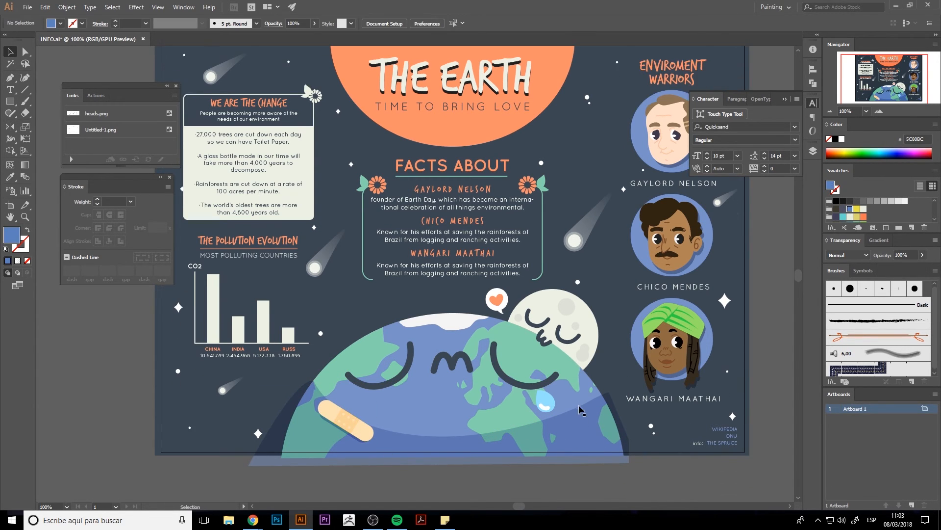
# Copy the Earth's circle in place and use it as a clipping mask so the shadow stays within the Earth.
pyautogui.click(575, 405)
pyautogui.hotkey('ctrl', 'c')
pyautogui.hotkey('ctrl', 'shift', 'v')
pyautogui.keyDown('shift'); pyautogui.click(626, 445); pyautogui.keyUp('shift')
pyautogui.rightClick(626, 445)
pyautogui.click(672, 339)
pyautogui.click(715, 489)
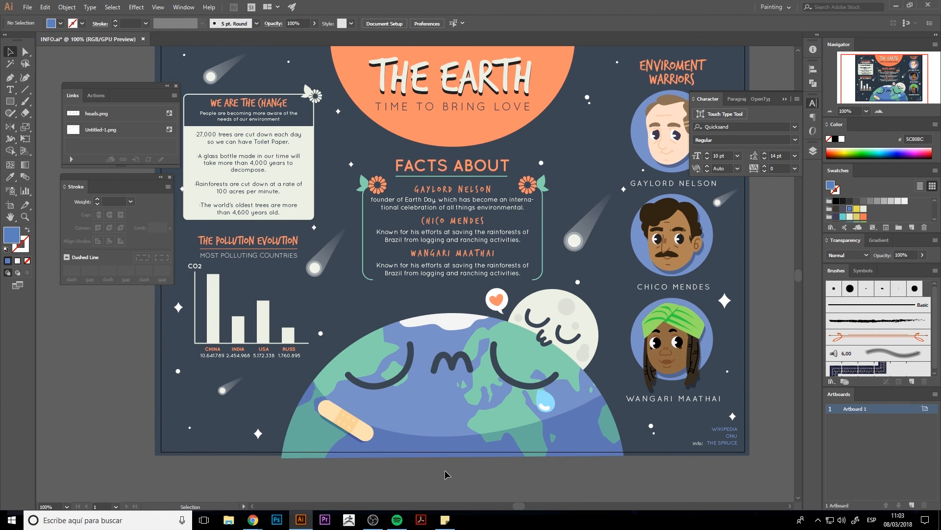
# Look over the finished infographic and save INFO.ai.
pyautogui.scroll(2, 506, 434)
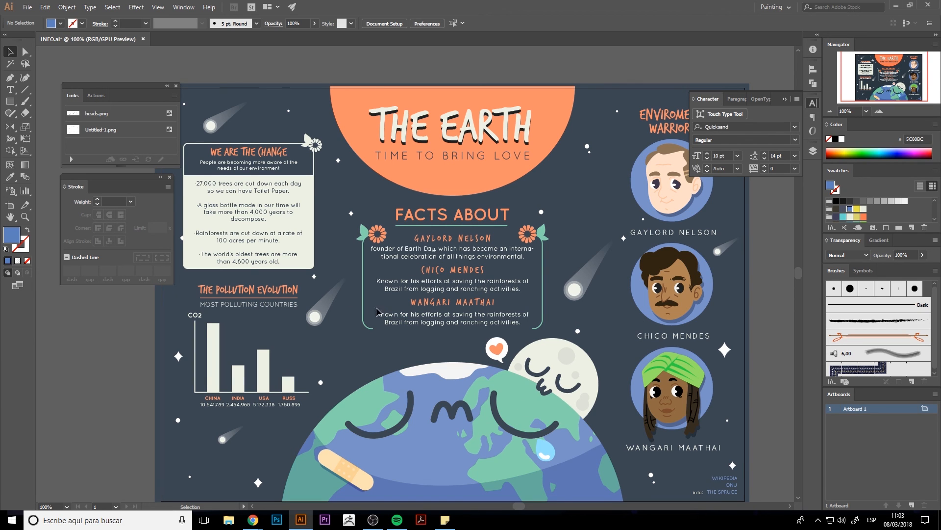
pyautogui.scroll(-1, 376, 312)
pyautogui.moveTo(513, 395); pyautogui.dragTo(502, 404)
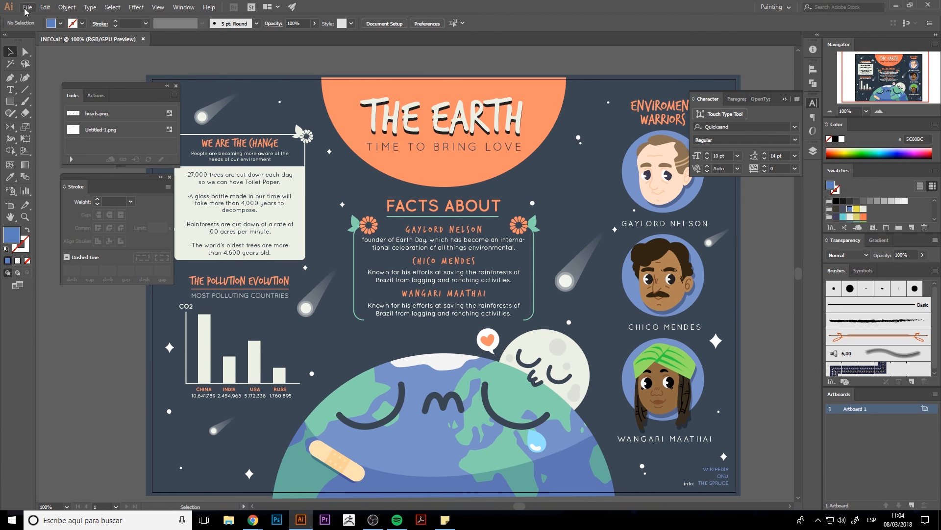
pyautogui.click(27, 7)
pyautogui.click(48, 87)
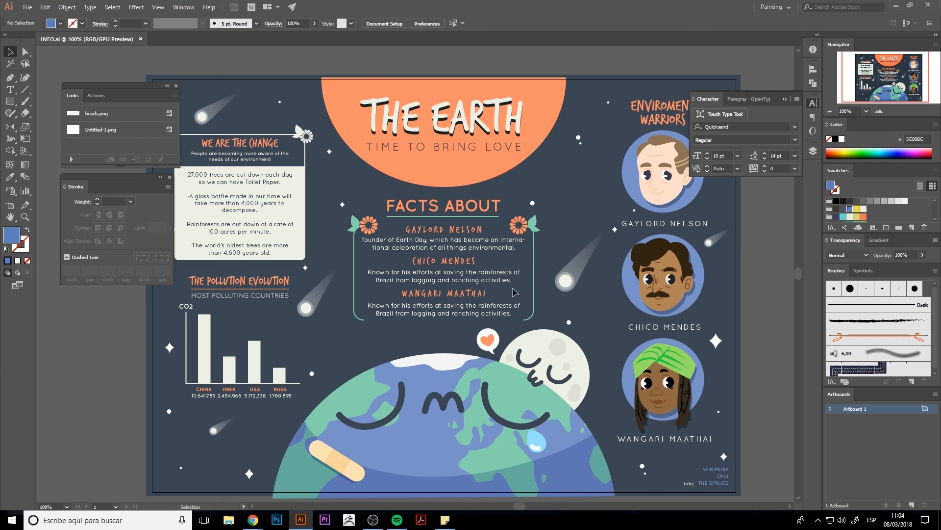